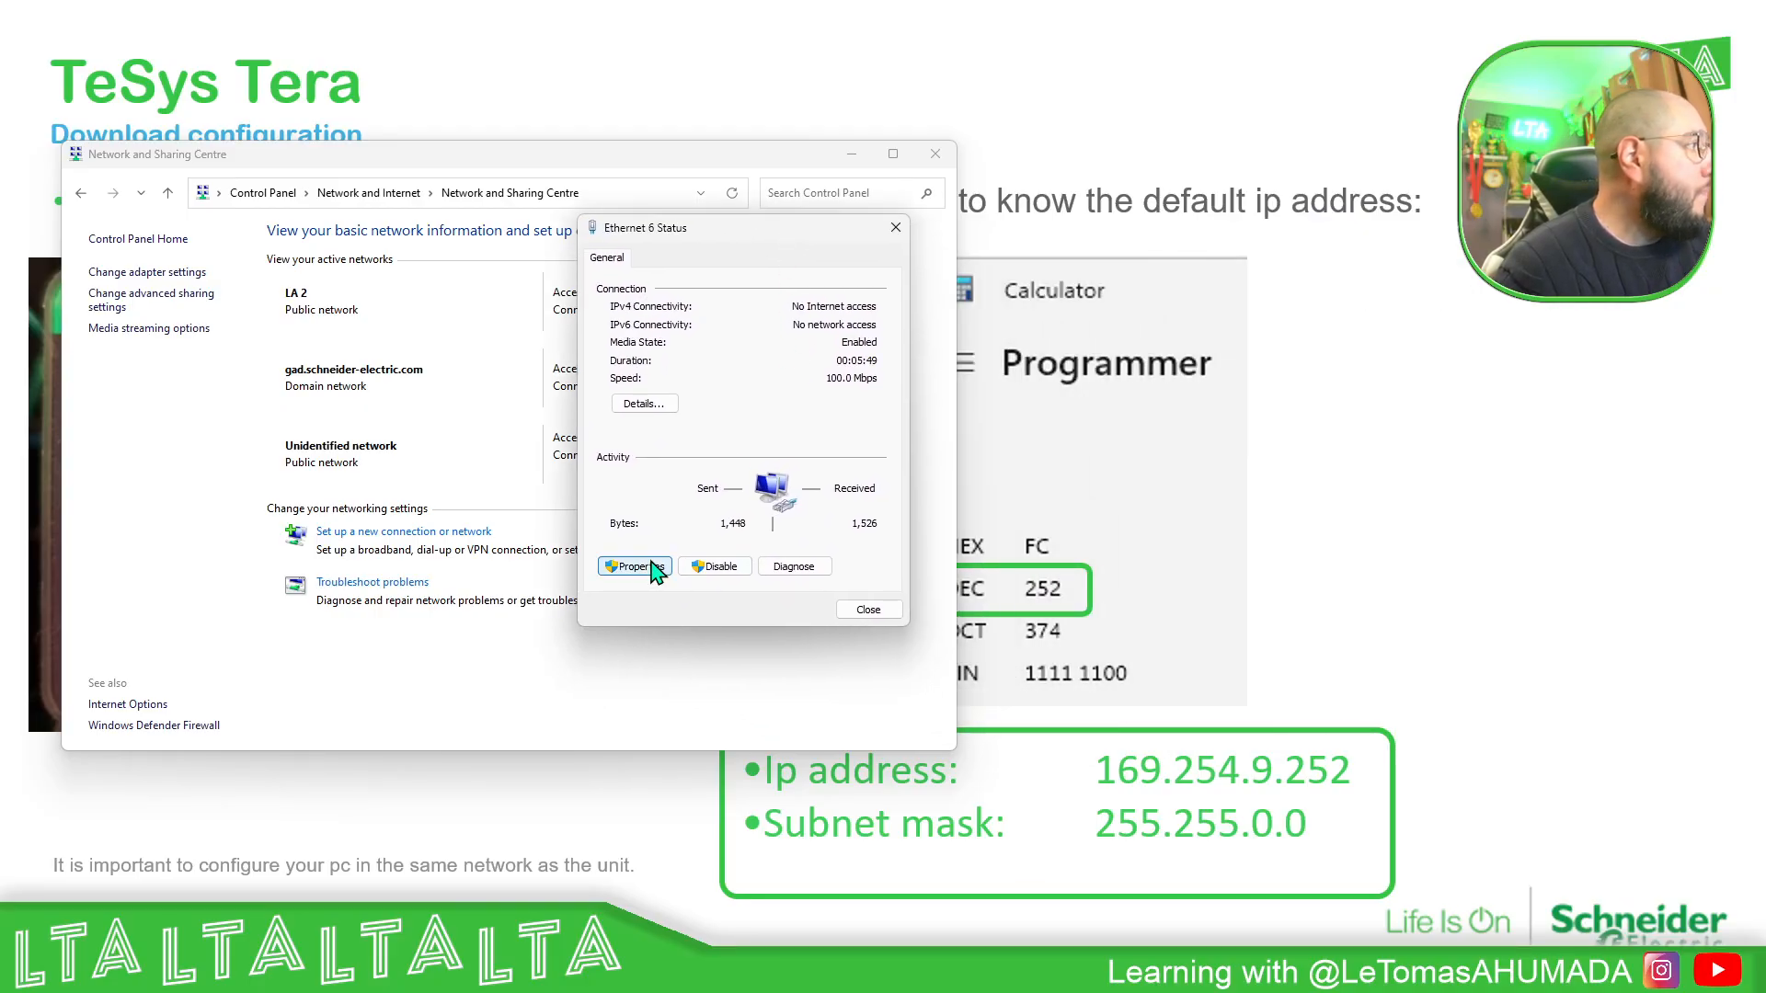
- Open the advanced TCP/IP settings of Internet Protocol Version 4 for the Ethernet 6 adapter
{"action": "left_click", "coordinate": [635, 567]}
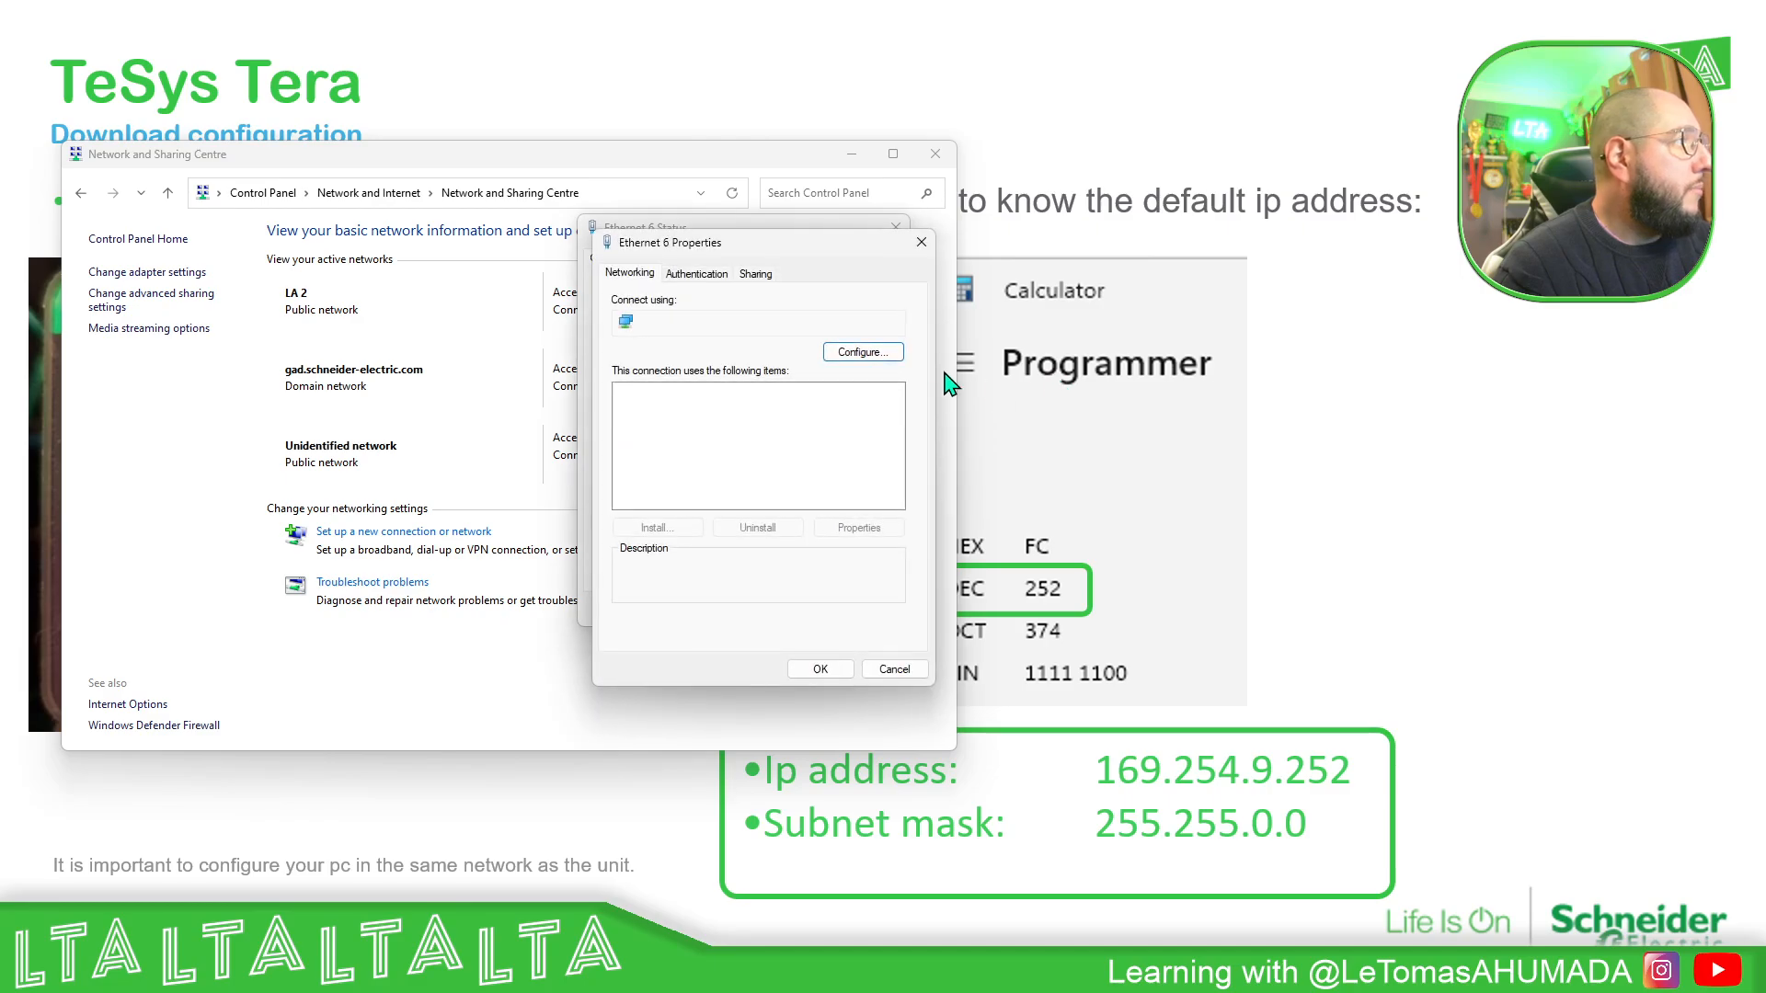
{"action": "scroll", "coordinate": [763, 446], "scroll_direction": "down", "scroll_amount": 1}
{"action": "left_click", "coordinate": [787, 470]}
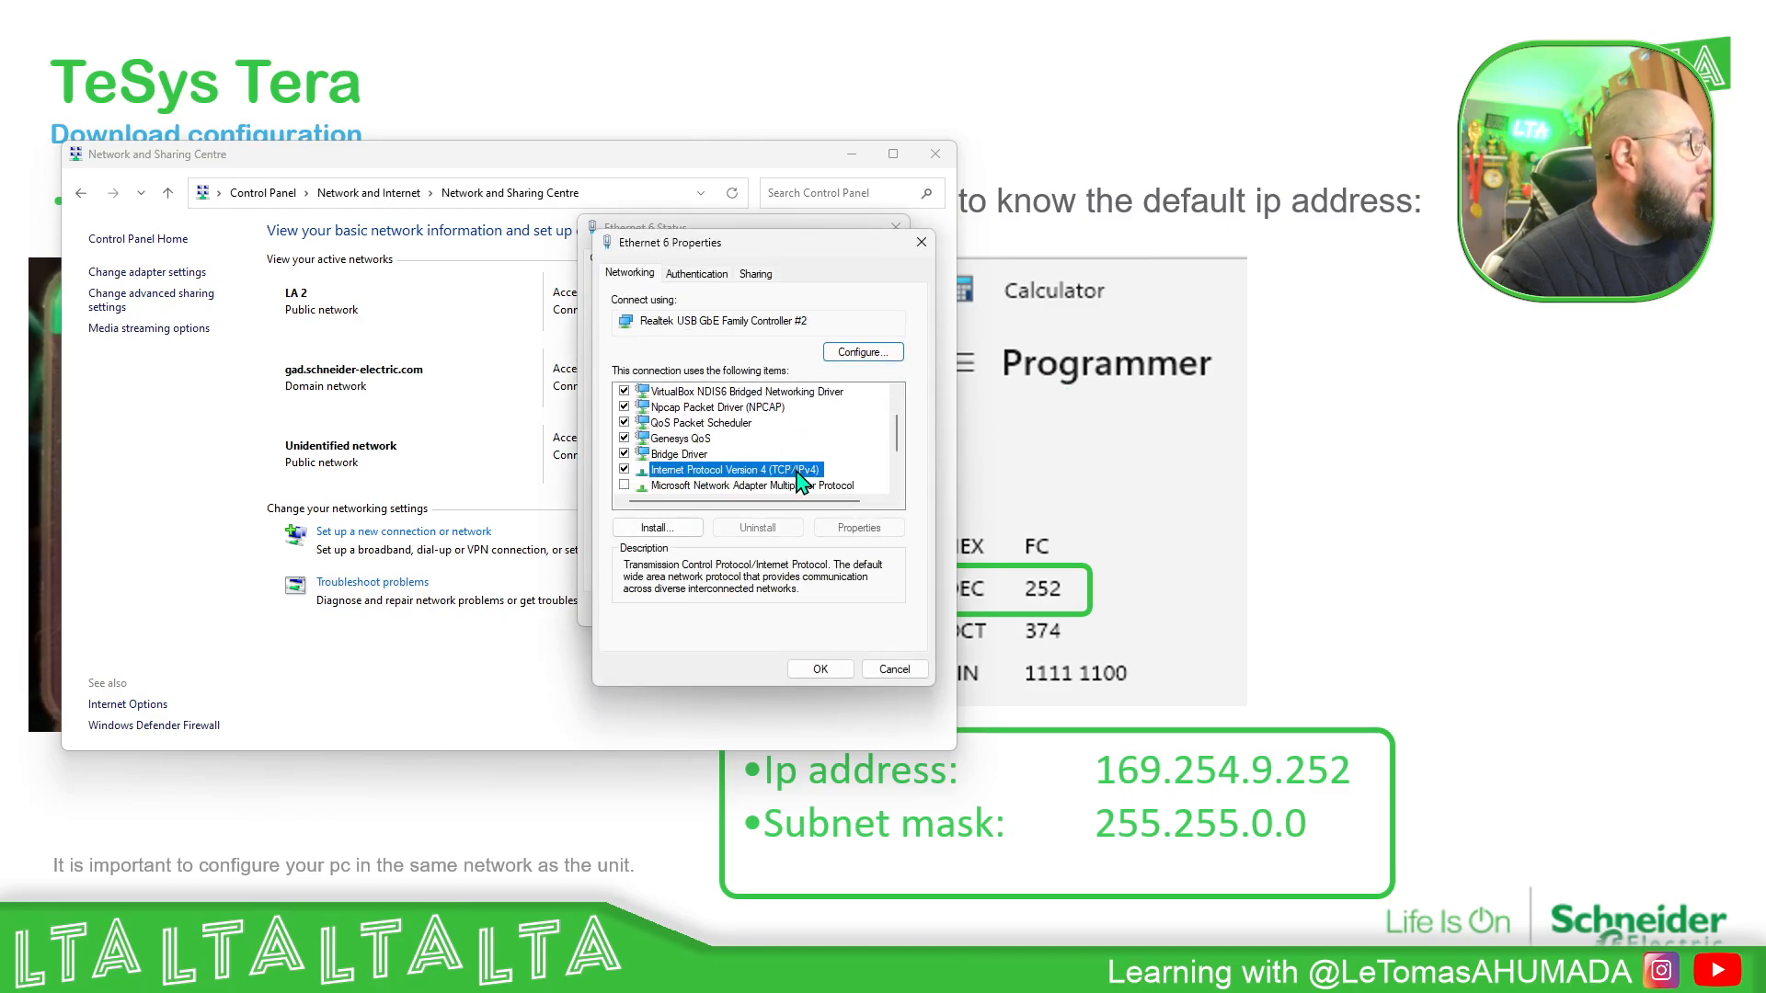
{"action": "left_click", "coordinate": [870, 531]}
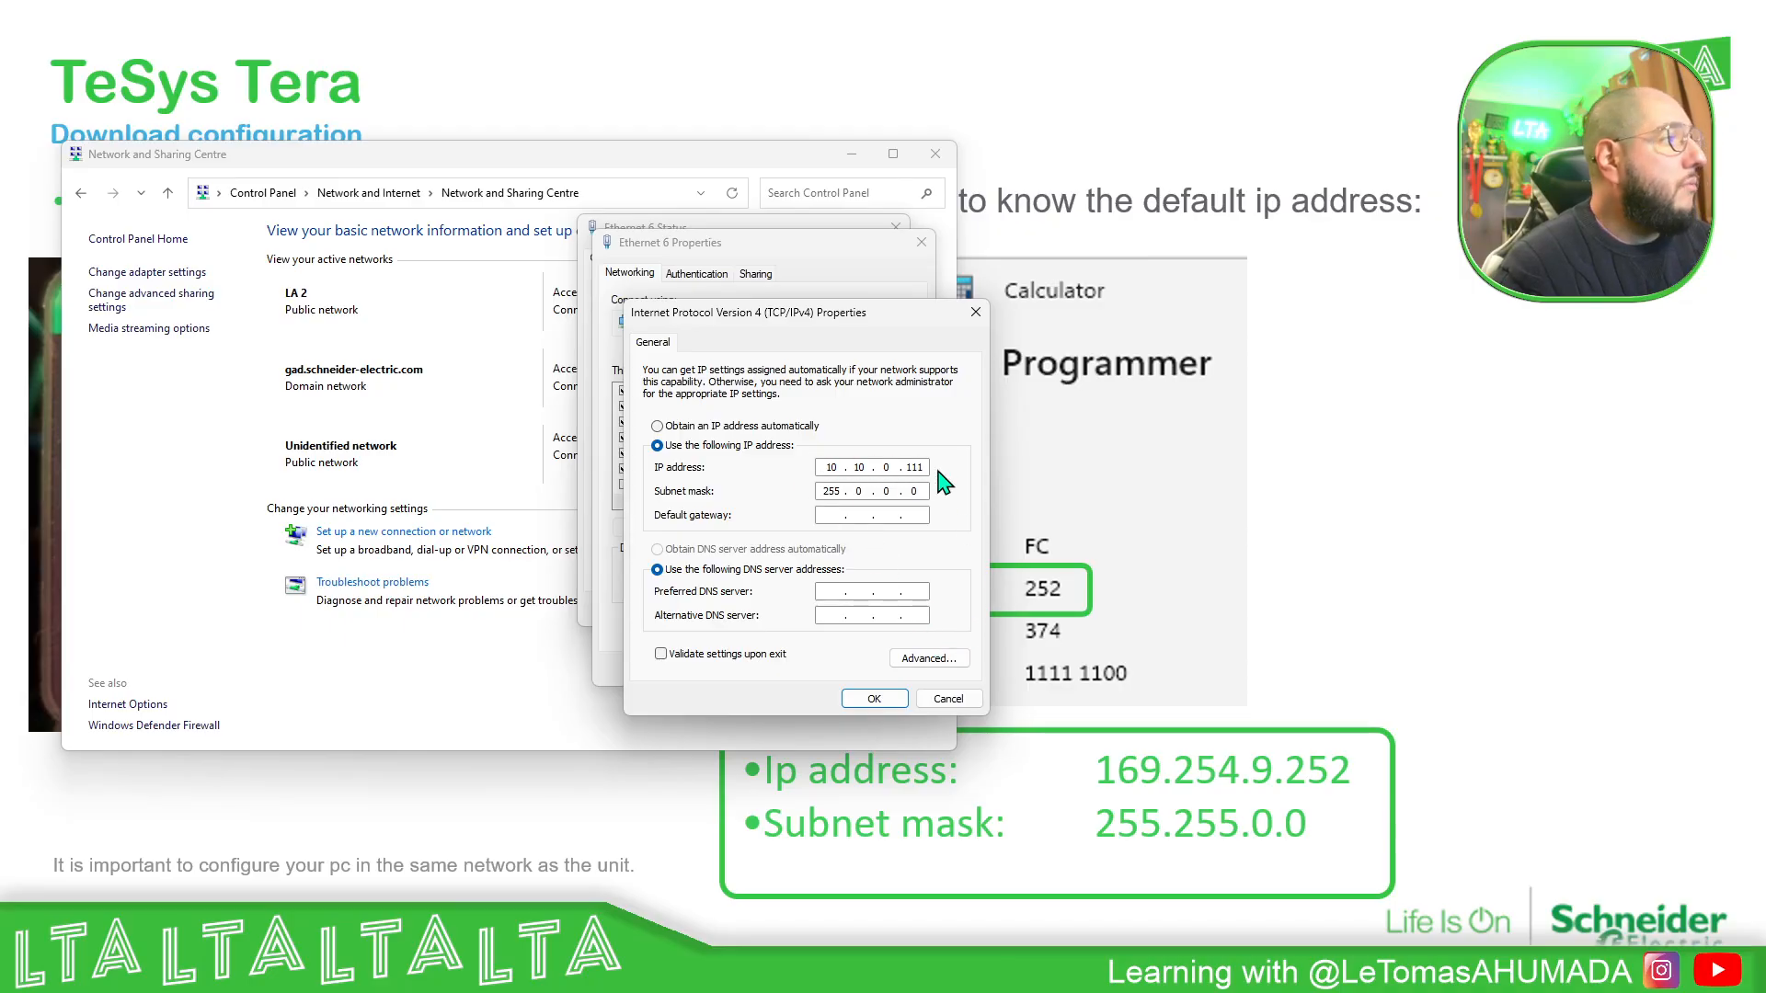
{"action": "left_click", "coordinate": [929, 658]}
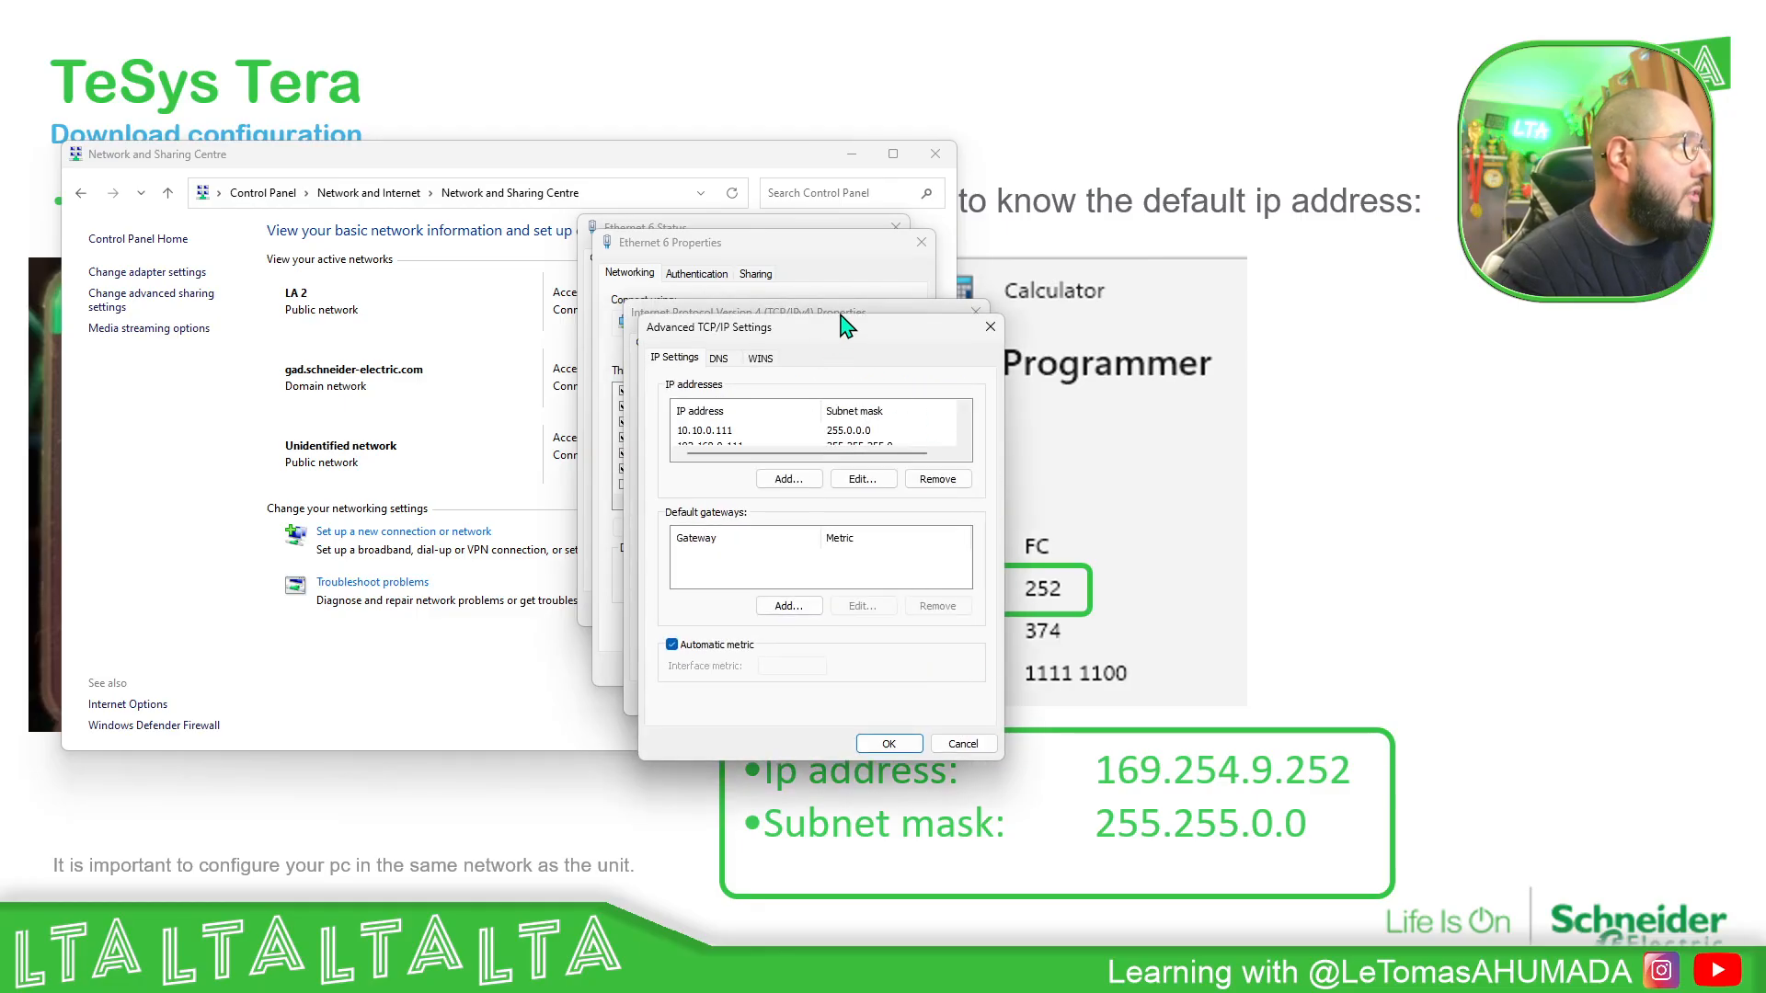
- Inspect the adapter's assigned IP addresses down to the 169.254.0.101 entry, and dismiss the network windows without changing any settings
{"action": "left_click_drag", "start_coordinate": [847, 326], "coordinate": [841, 237]}
{"action": "scroll", "coordinate": [731, 345], "scroll_direction": "down", "scroll_amount": 1}
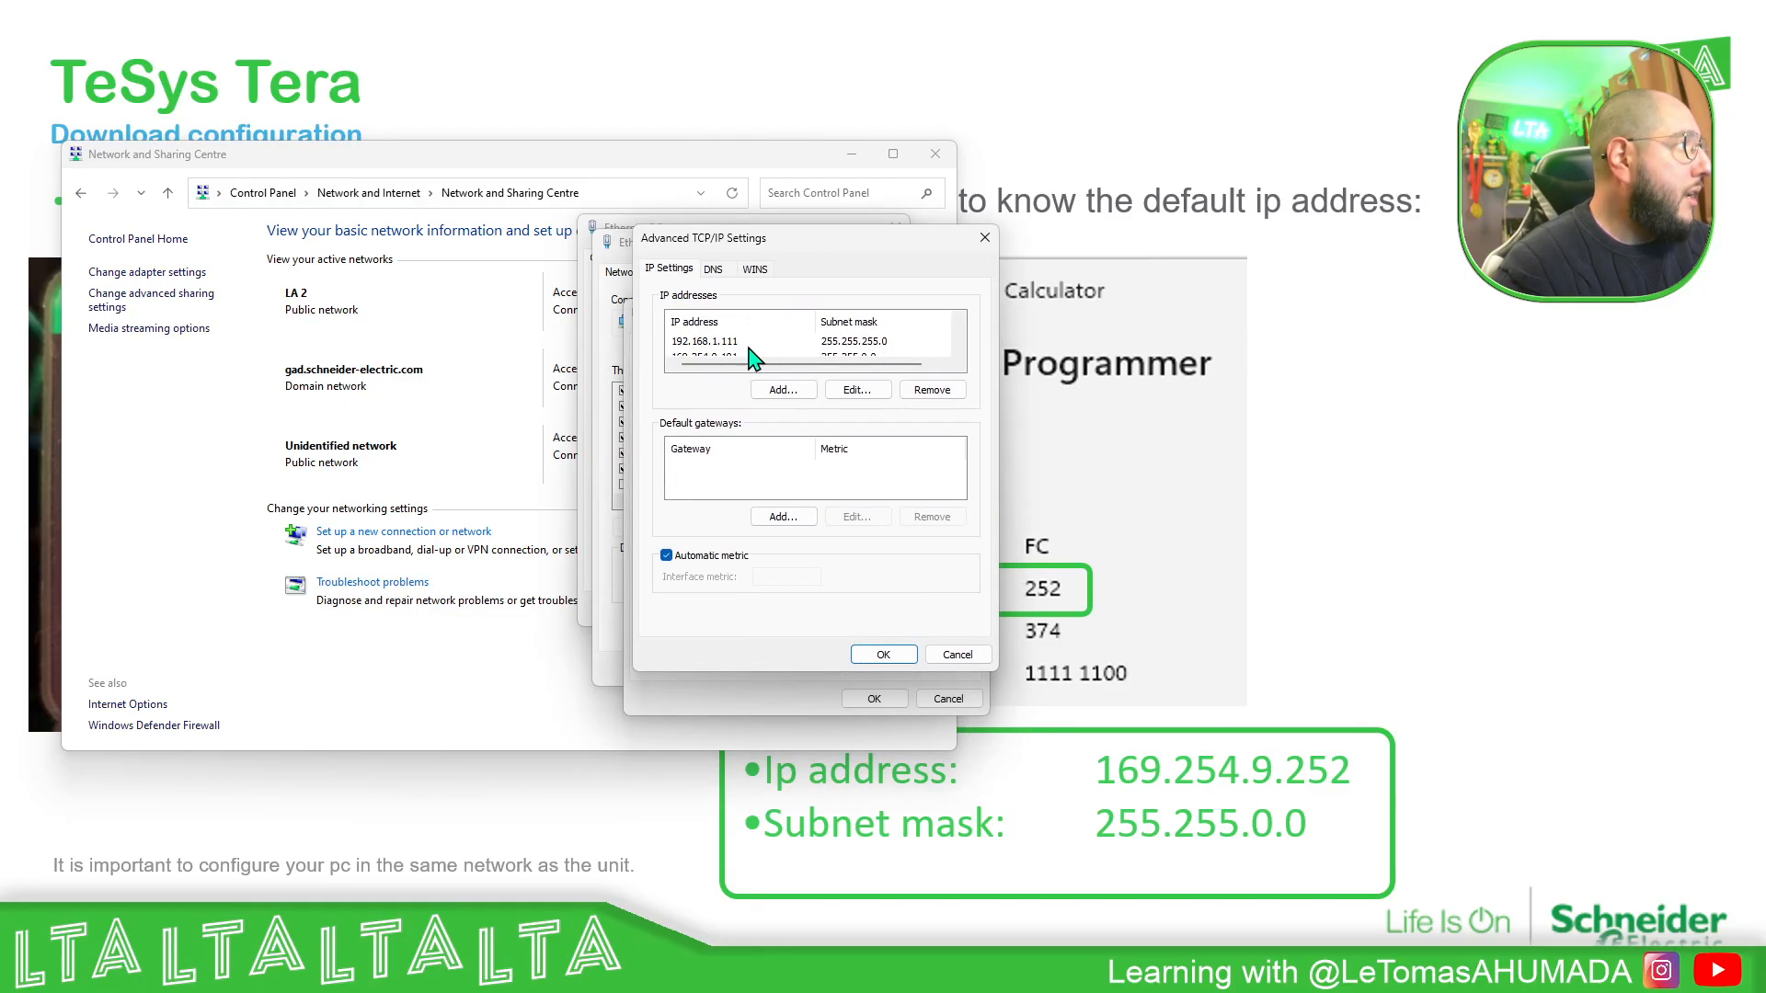
{"action": "scroll", "coordinate": [748, 354], "scroll_direction": "down", "scroll_amount": 1}
{"action": "left_click", "coordinate": [734, 345]}
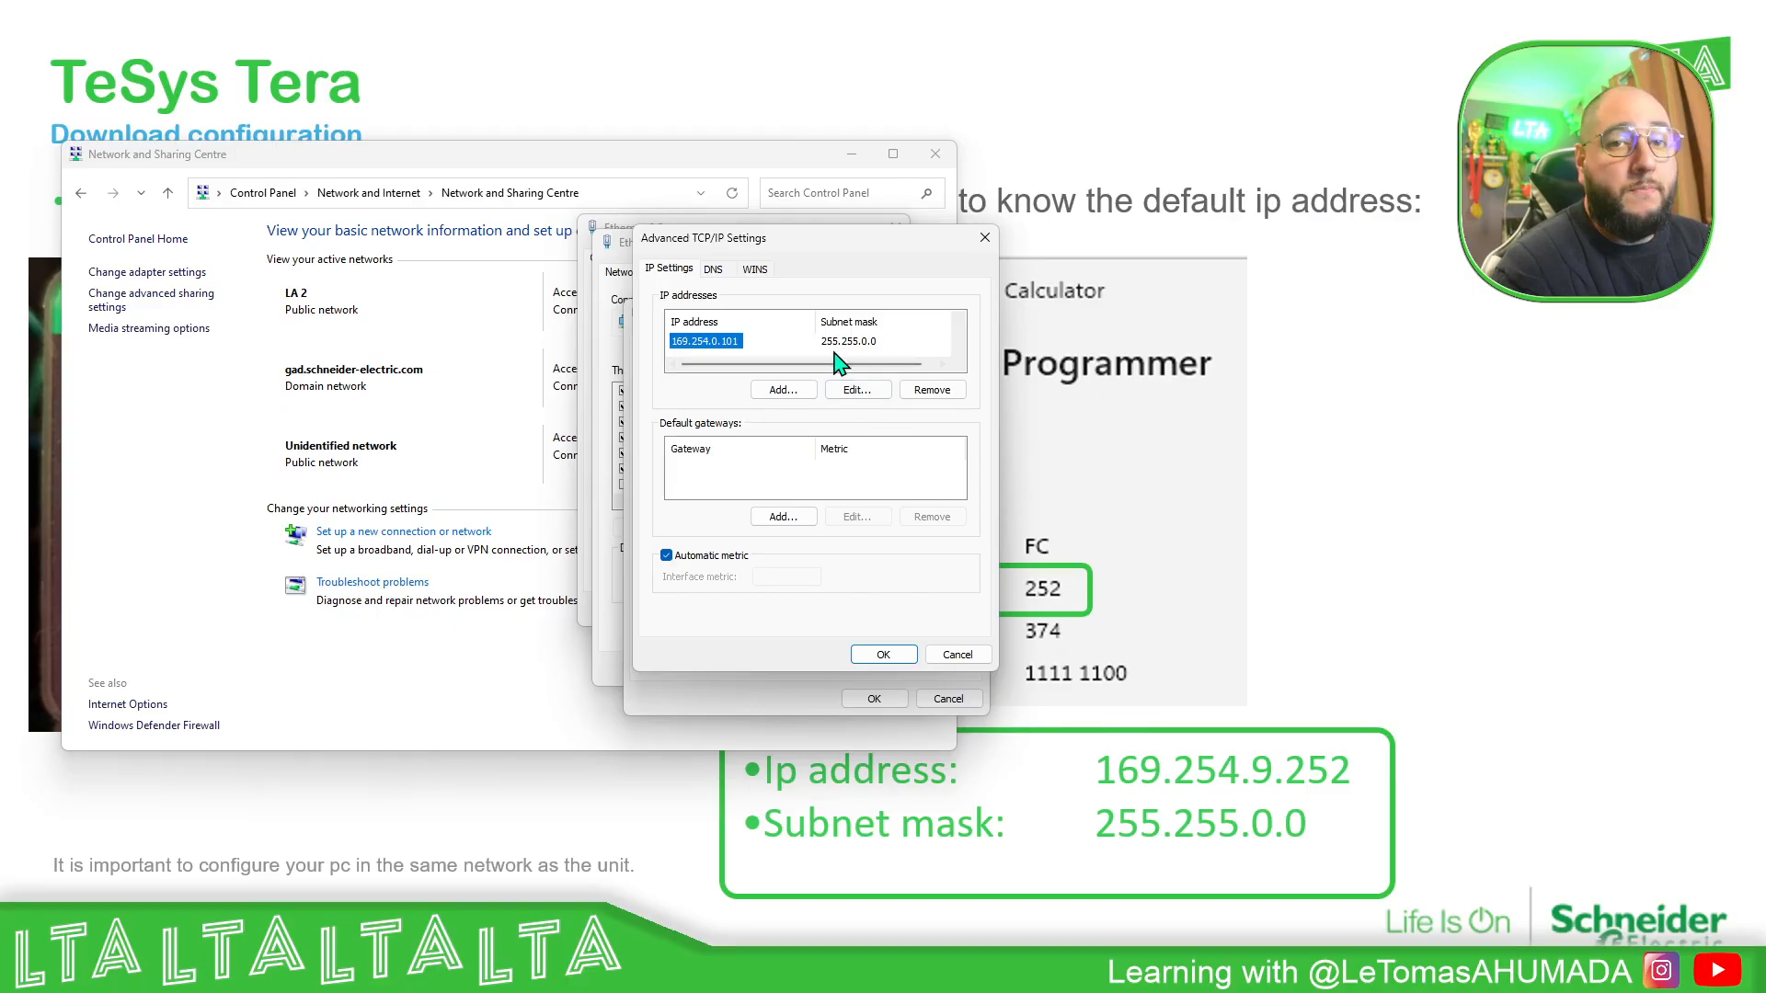
{"action": "left_click", "coordinate": [914, 653]}
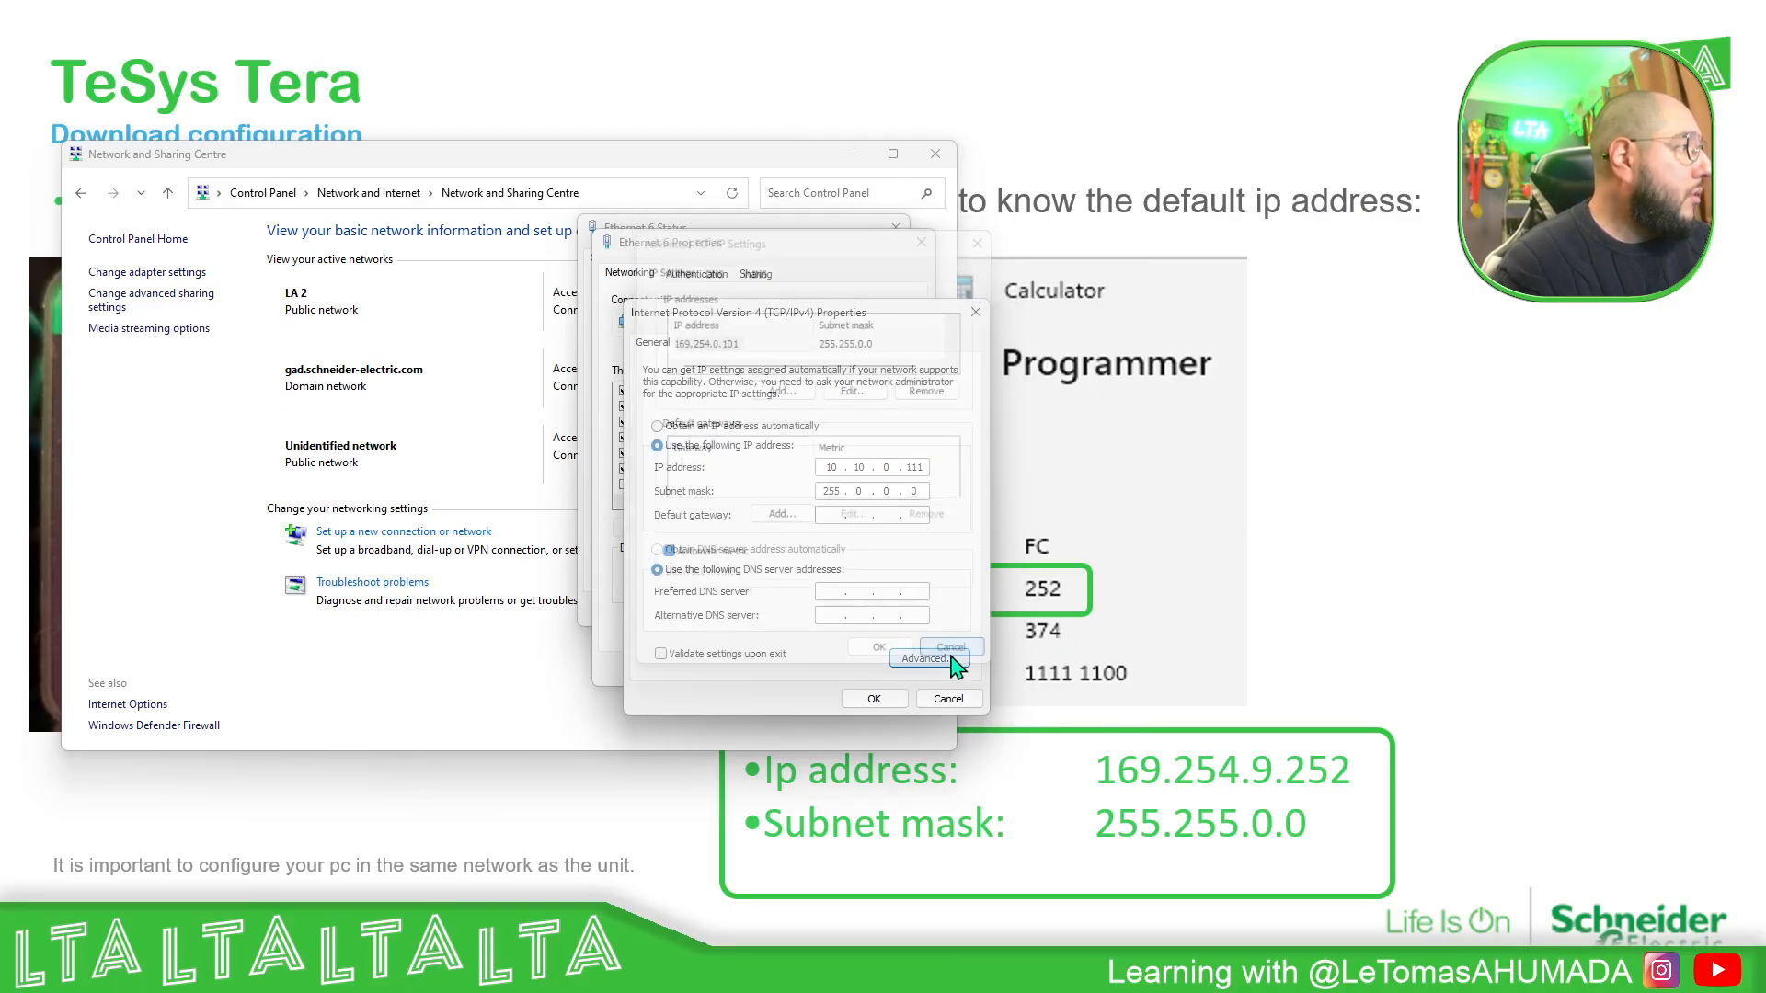
{"action": "left_click", "coordinate": [948, 699]}
{"action": "left_click", "coordinate": [885, 673]}
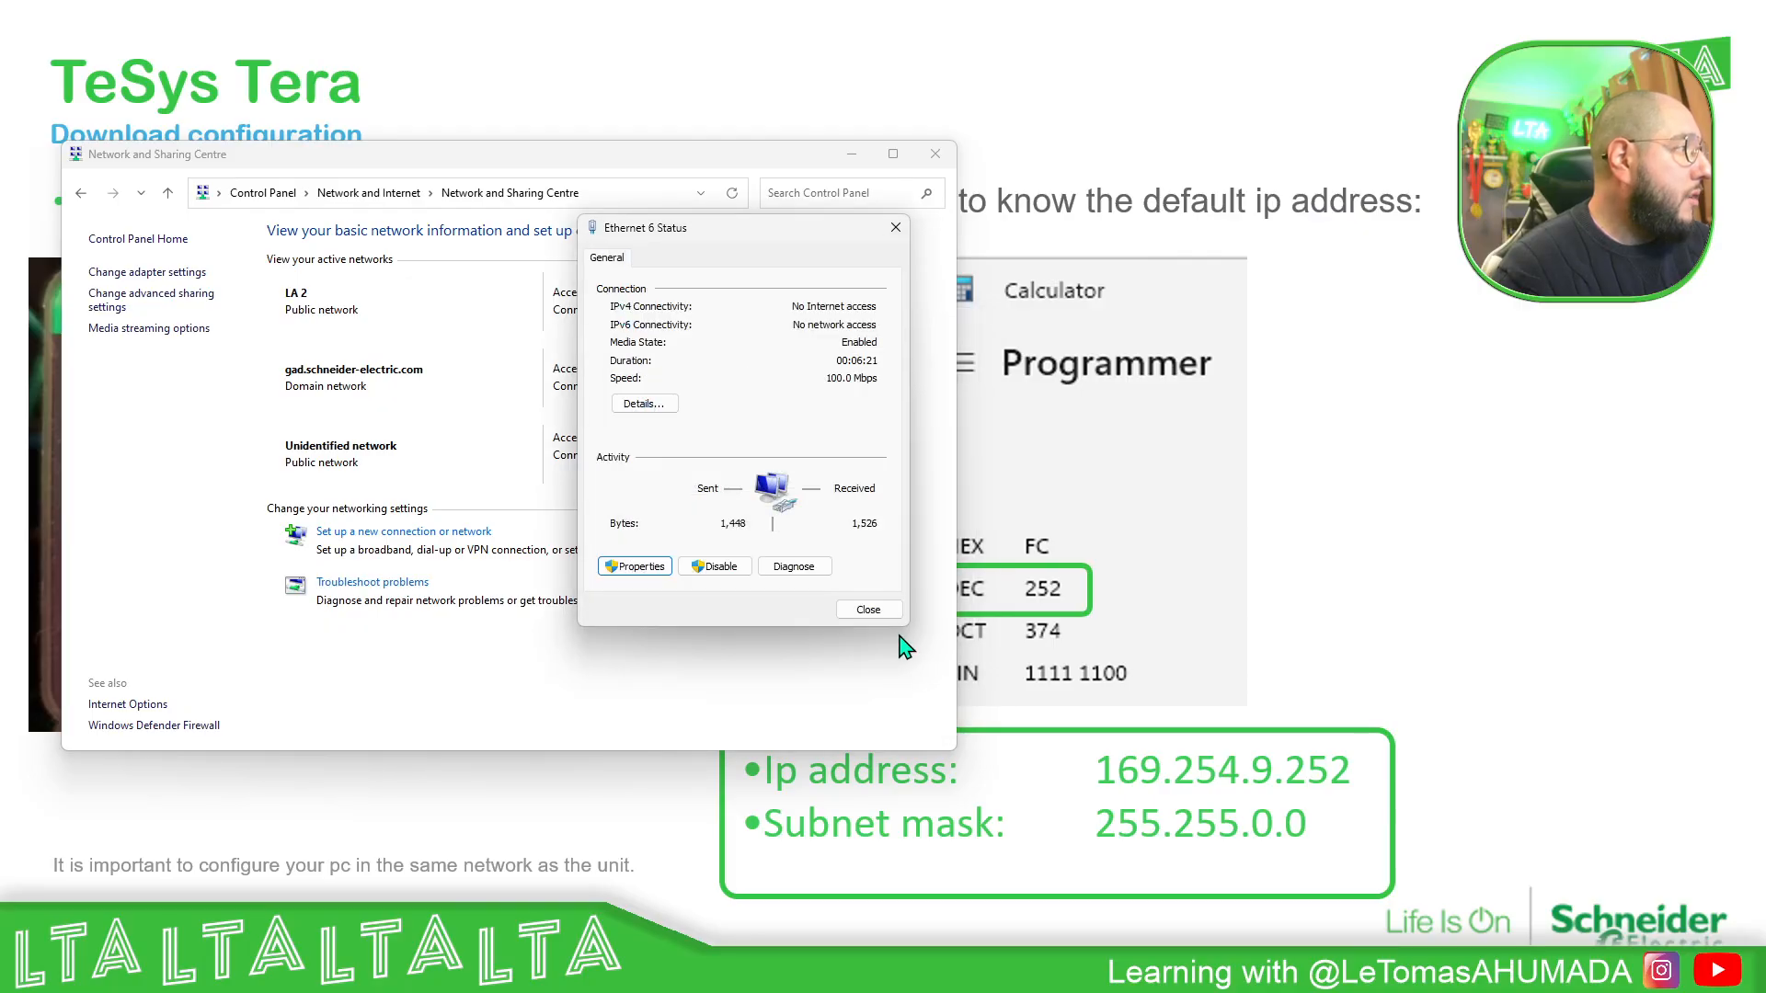
{"action": "left_click", "coordinate": [878, 614]}
{"action": "left_click", "coordinate": [854, 158]}
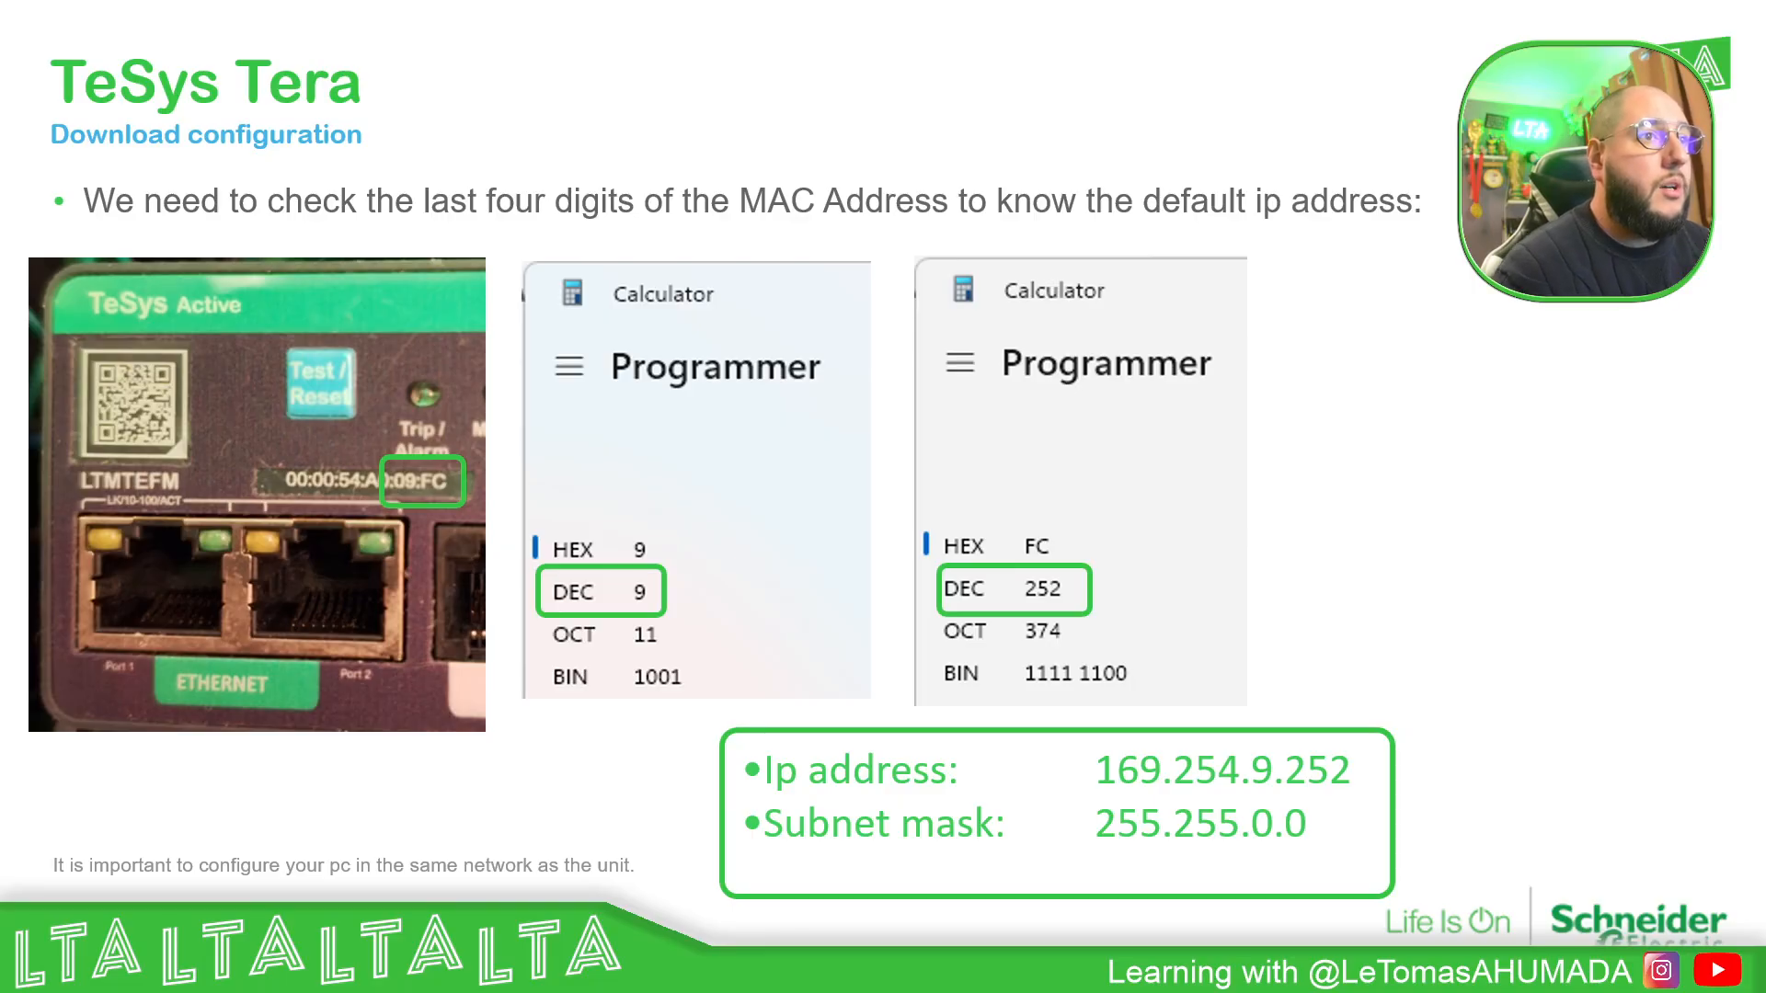
- Test the device connection in Command Prompt with ping 169.254.9.252 -t, stop the ping and put the window away
{"action": "left_click_drag", "start_coordinate": [1765, 276], "coordinate": [1161, 135]}
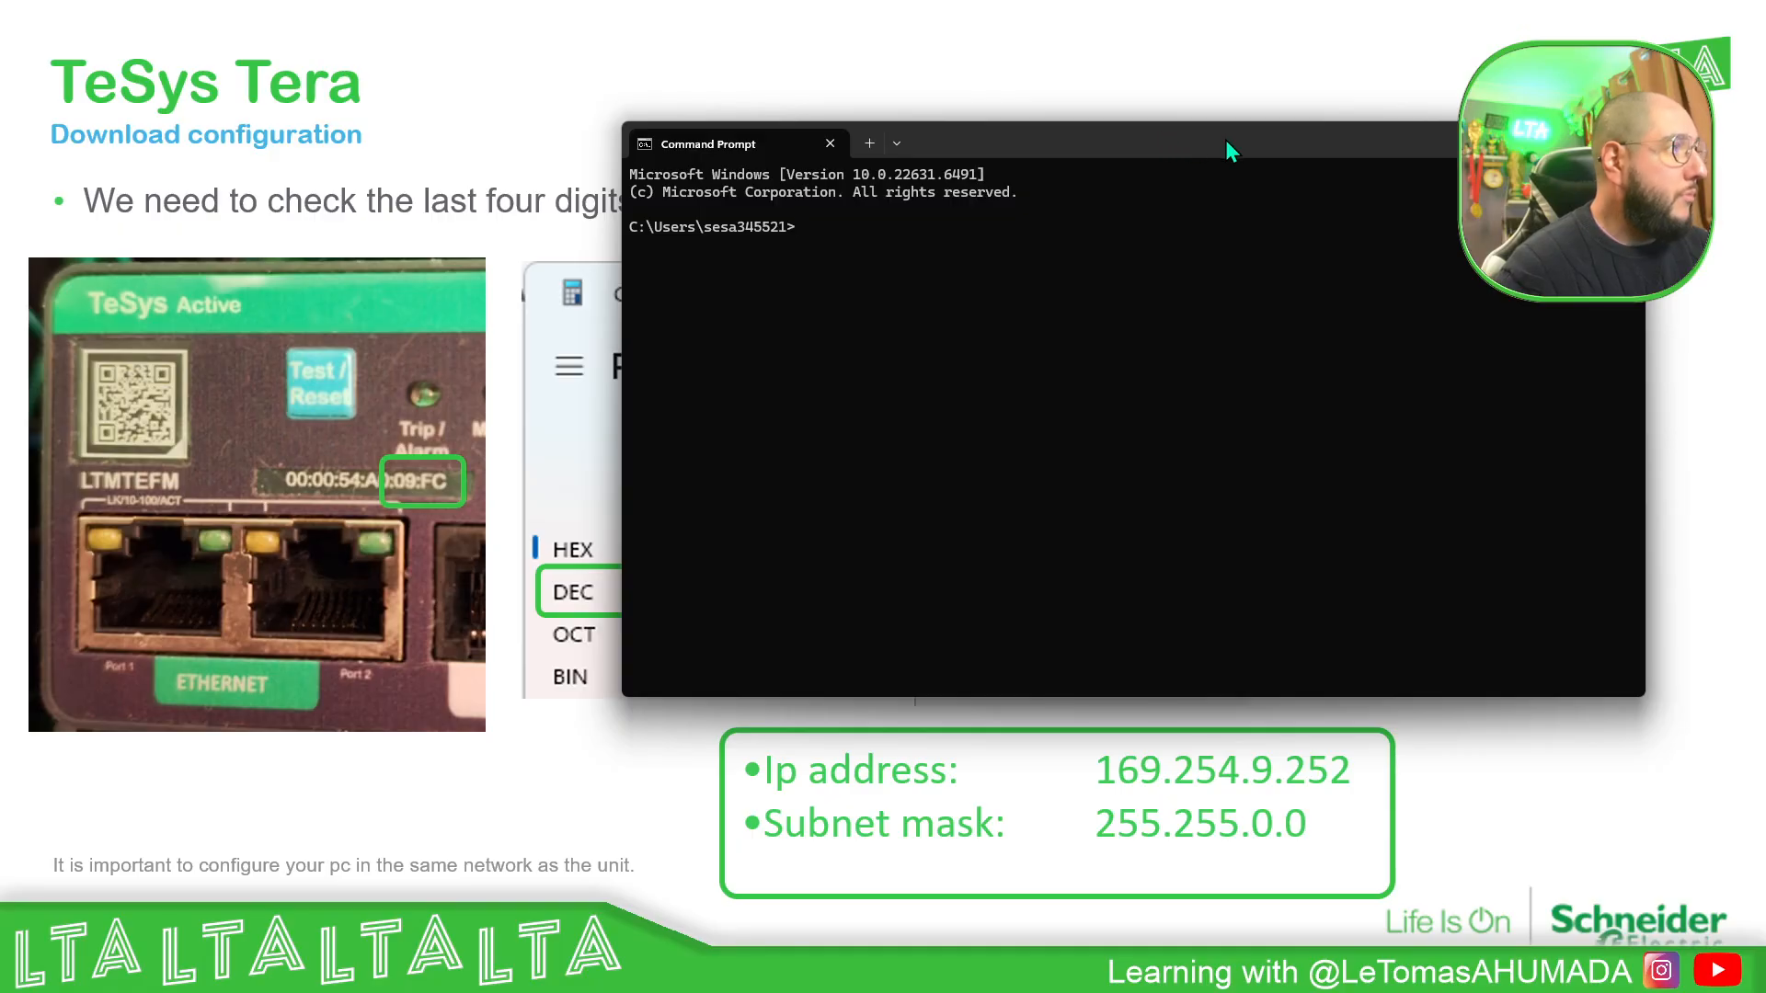
{"action": "type", "text": "ping 169.254.9.2"}
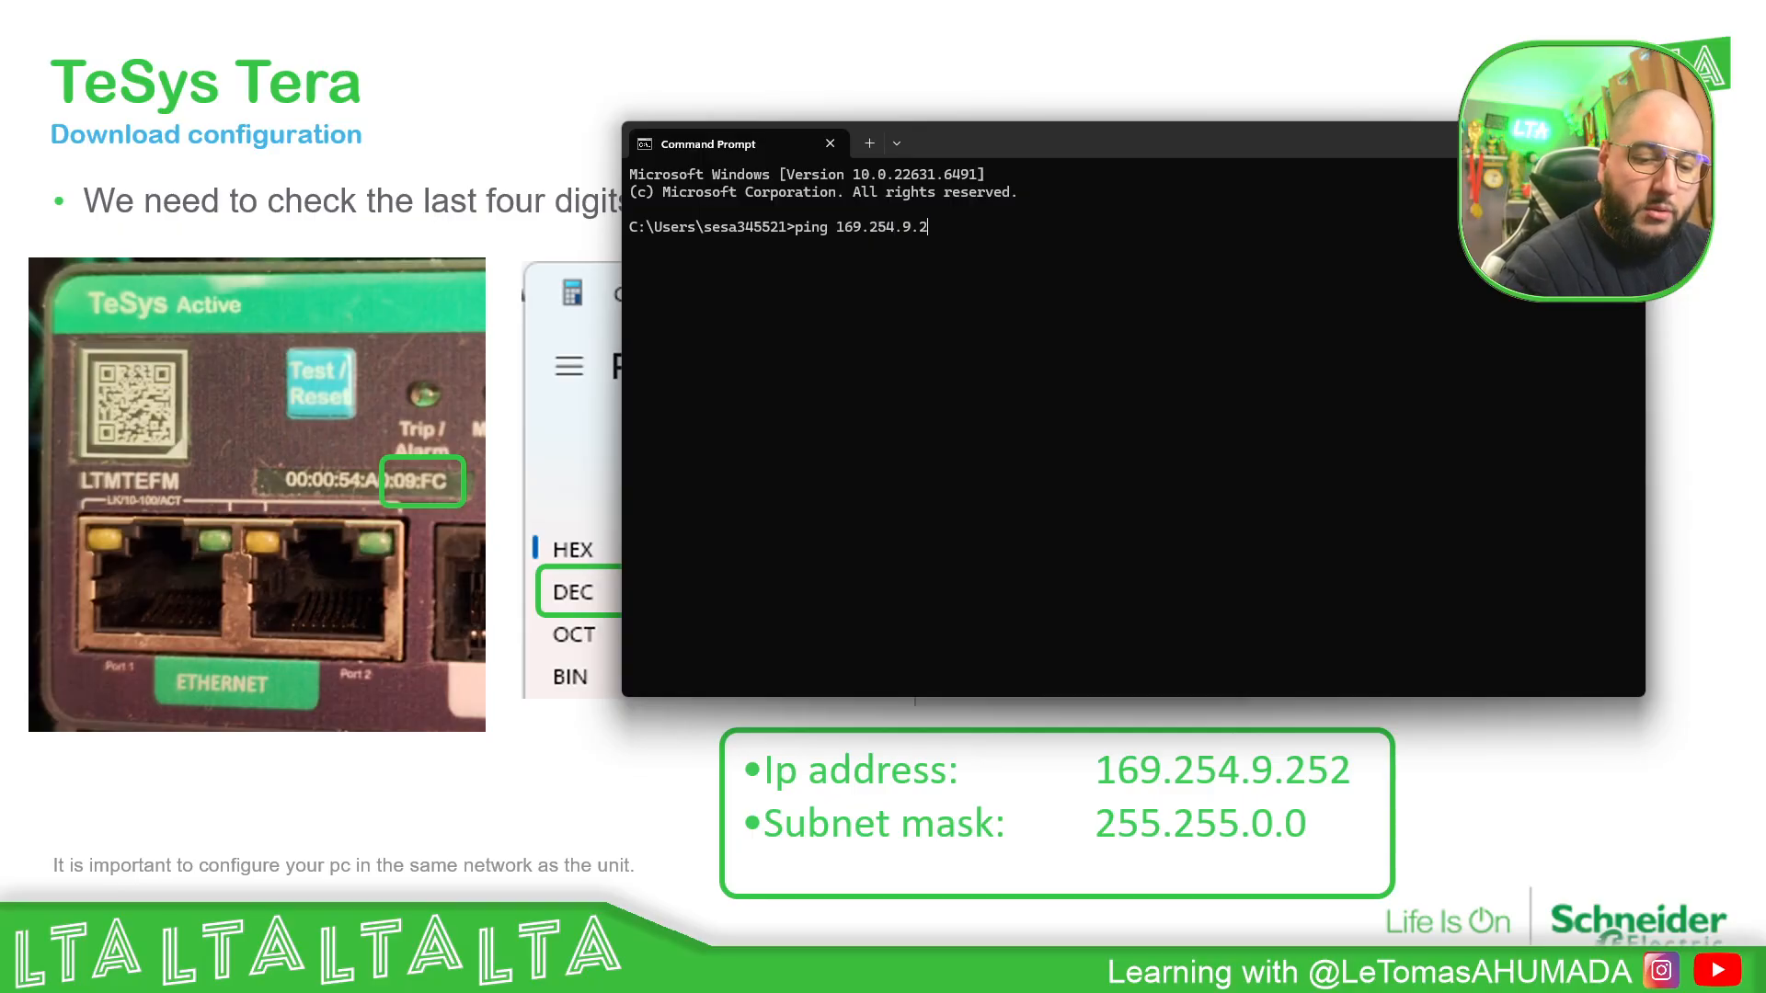
{"action": "type", "text": "52 t"}
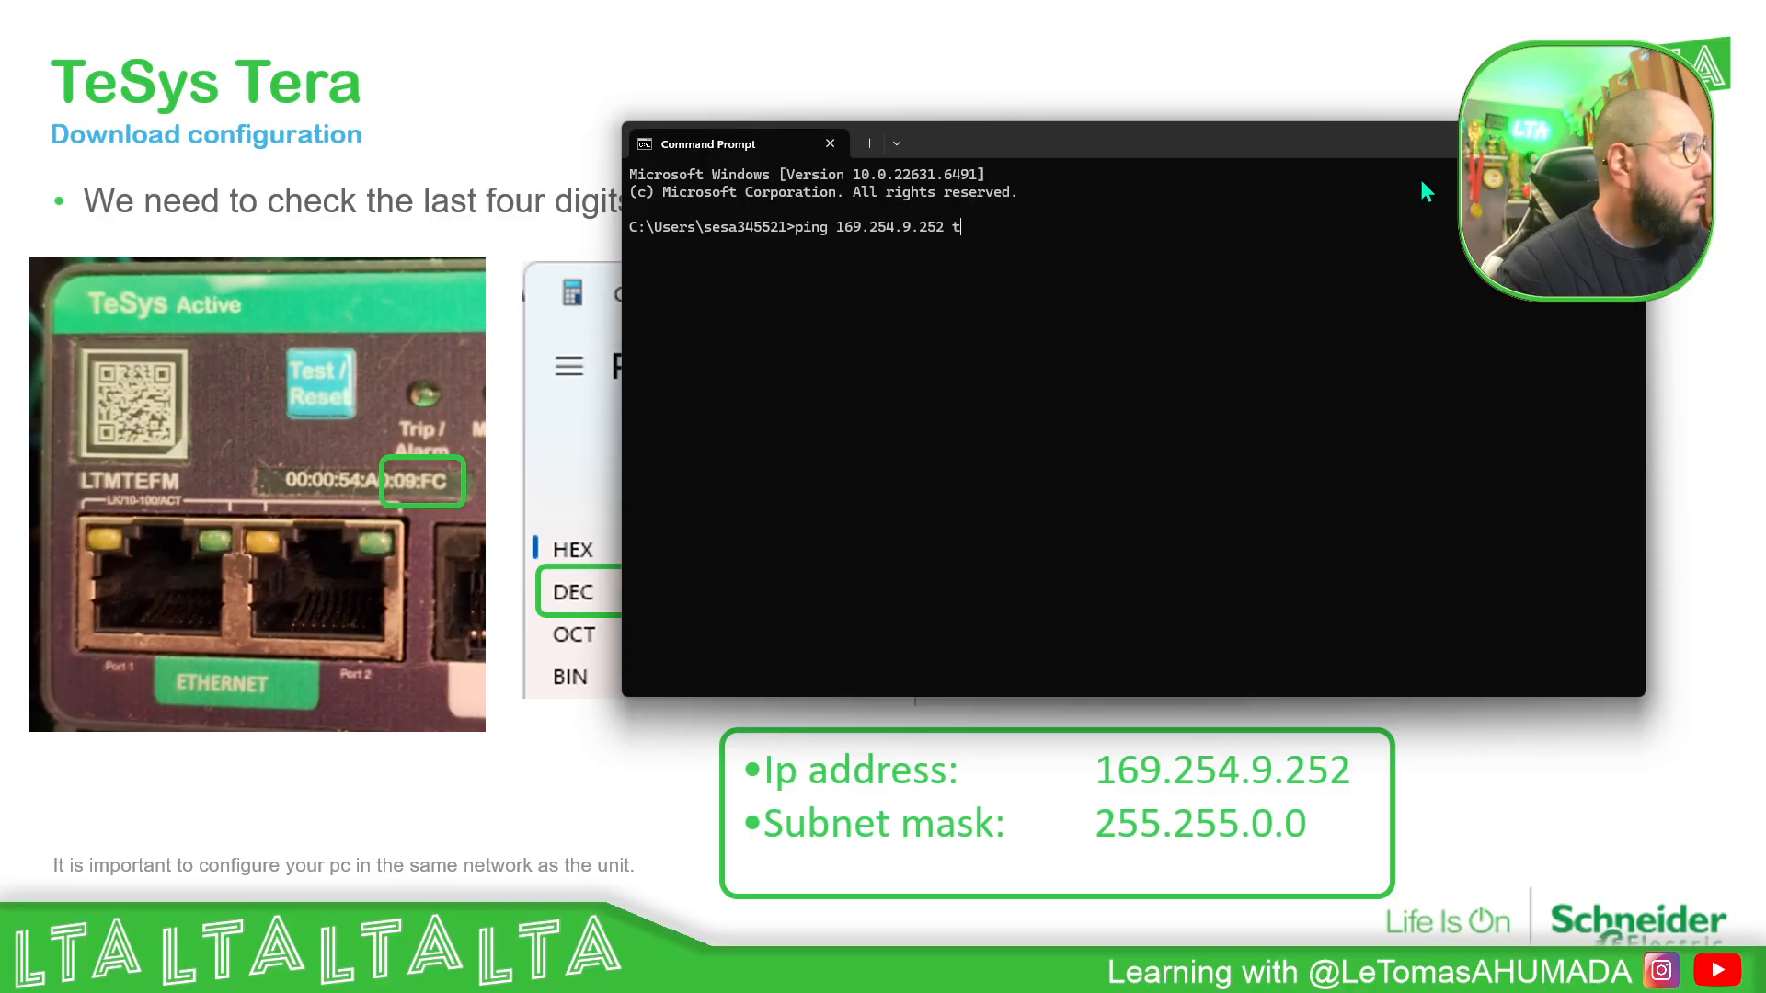
{"action": "key", "text": "BackSpace"}
{"action": "type", "text": "-t"}
{"action": "key", "text": "Return"}
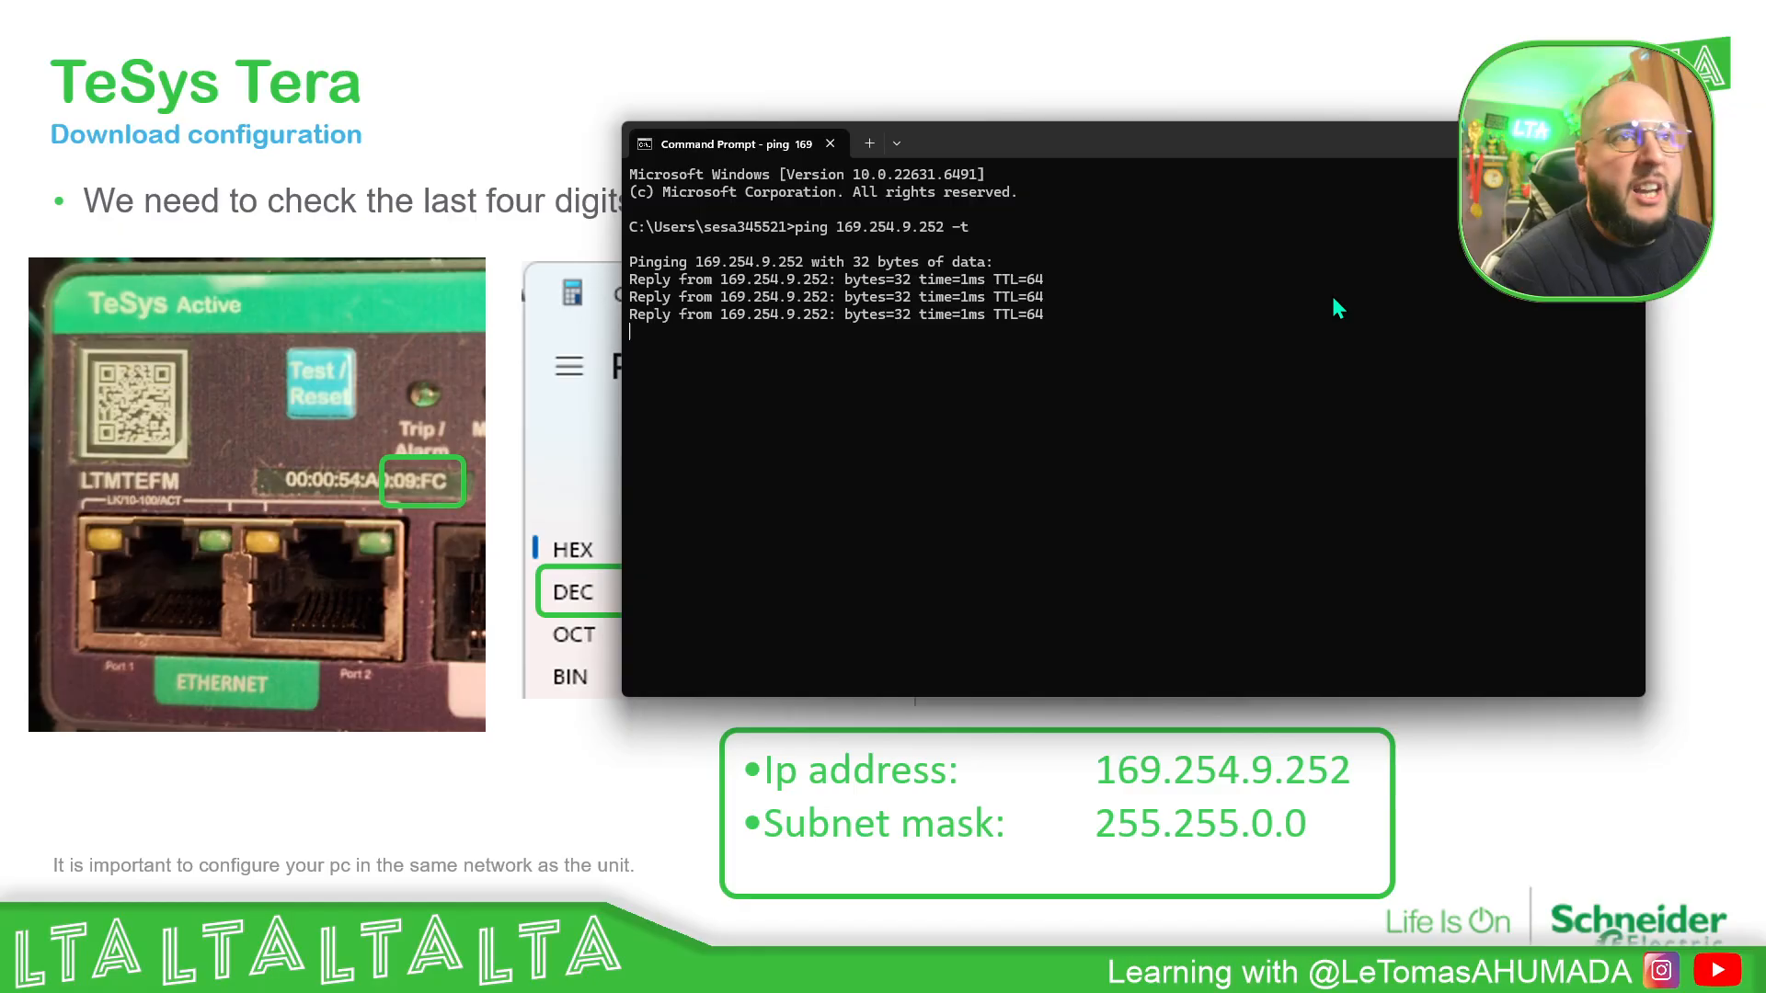
{"action": "key", "text": "ctrl+c"}
{"action": "left_click", "coordinate": [1540, 142]}
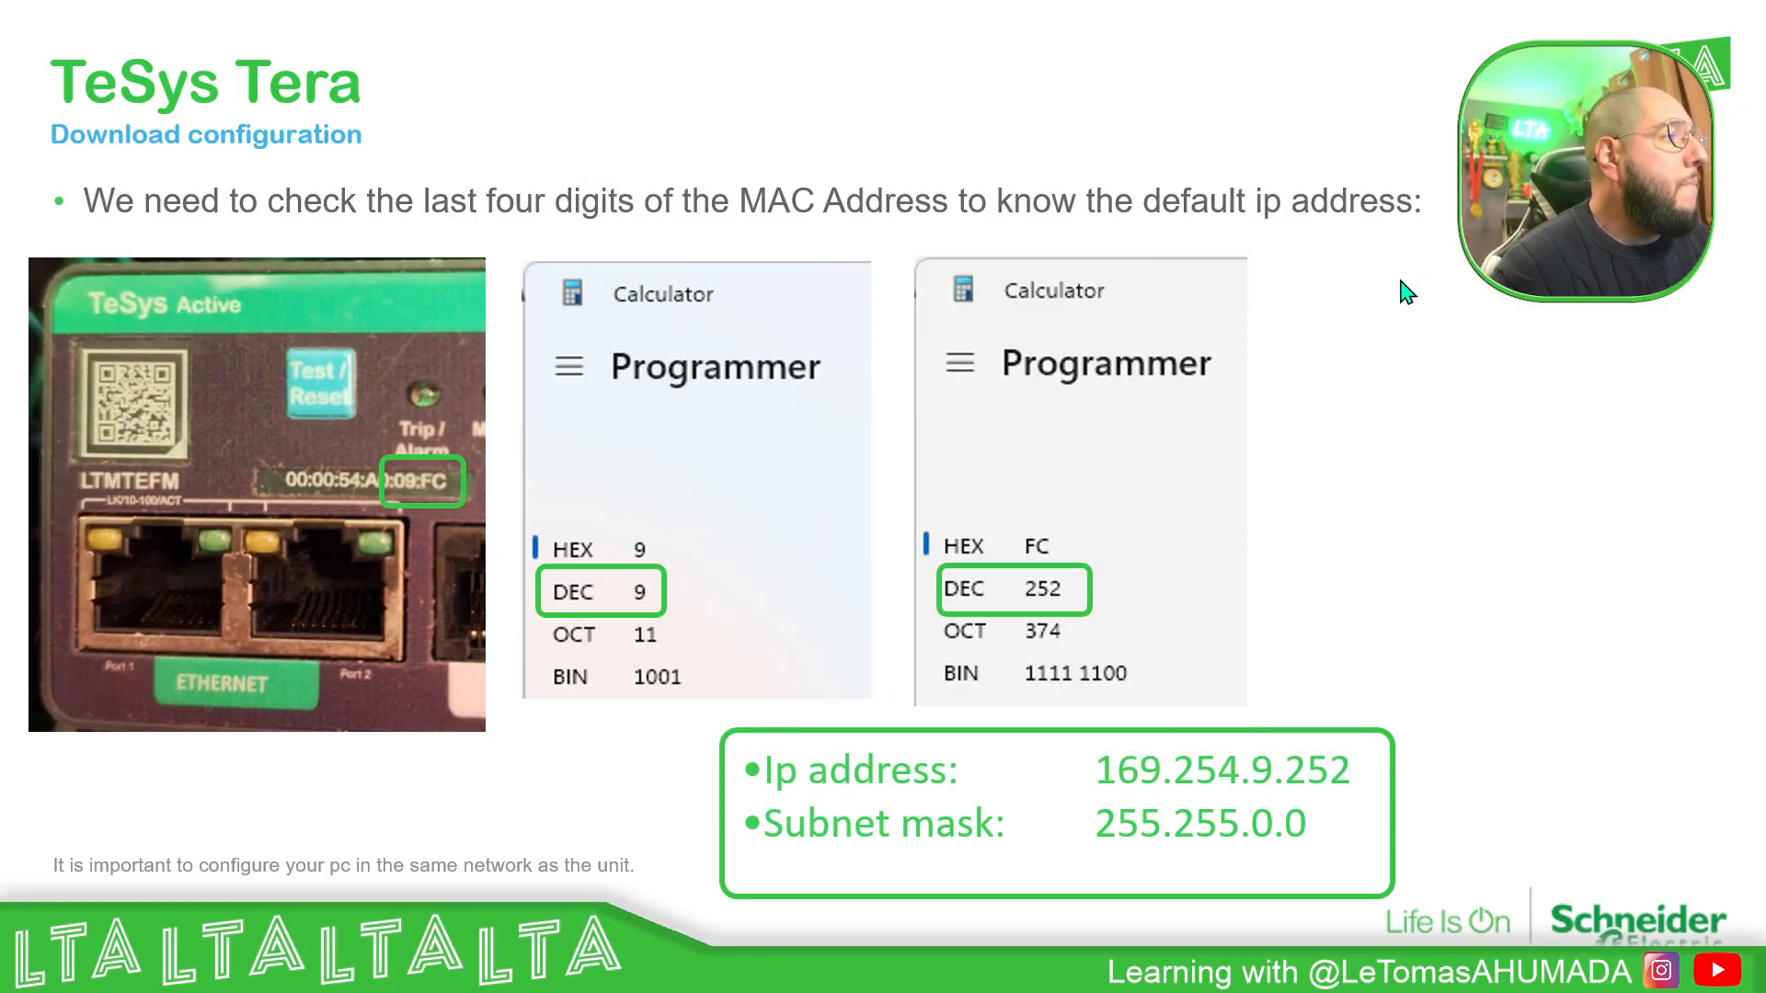
- Switch to the SoMove project and review its parameters list and IP configuration, returning to the device overview
{"action": "left_click", "coordinate": [1392, 313]}
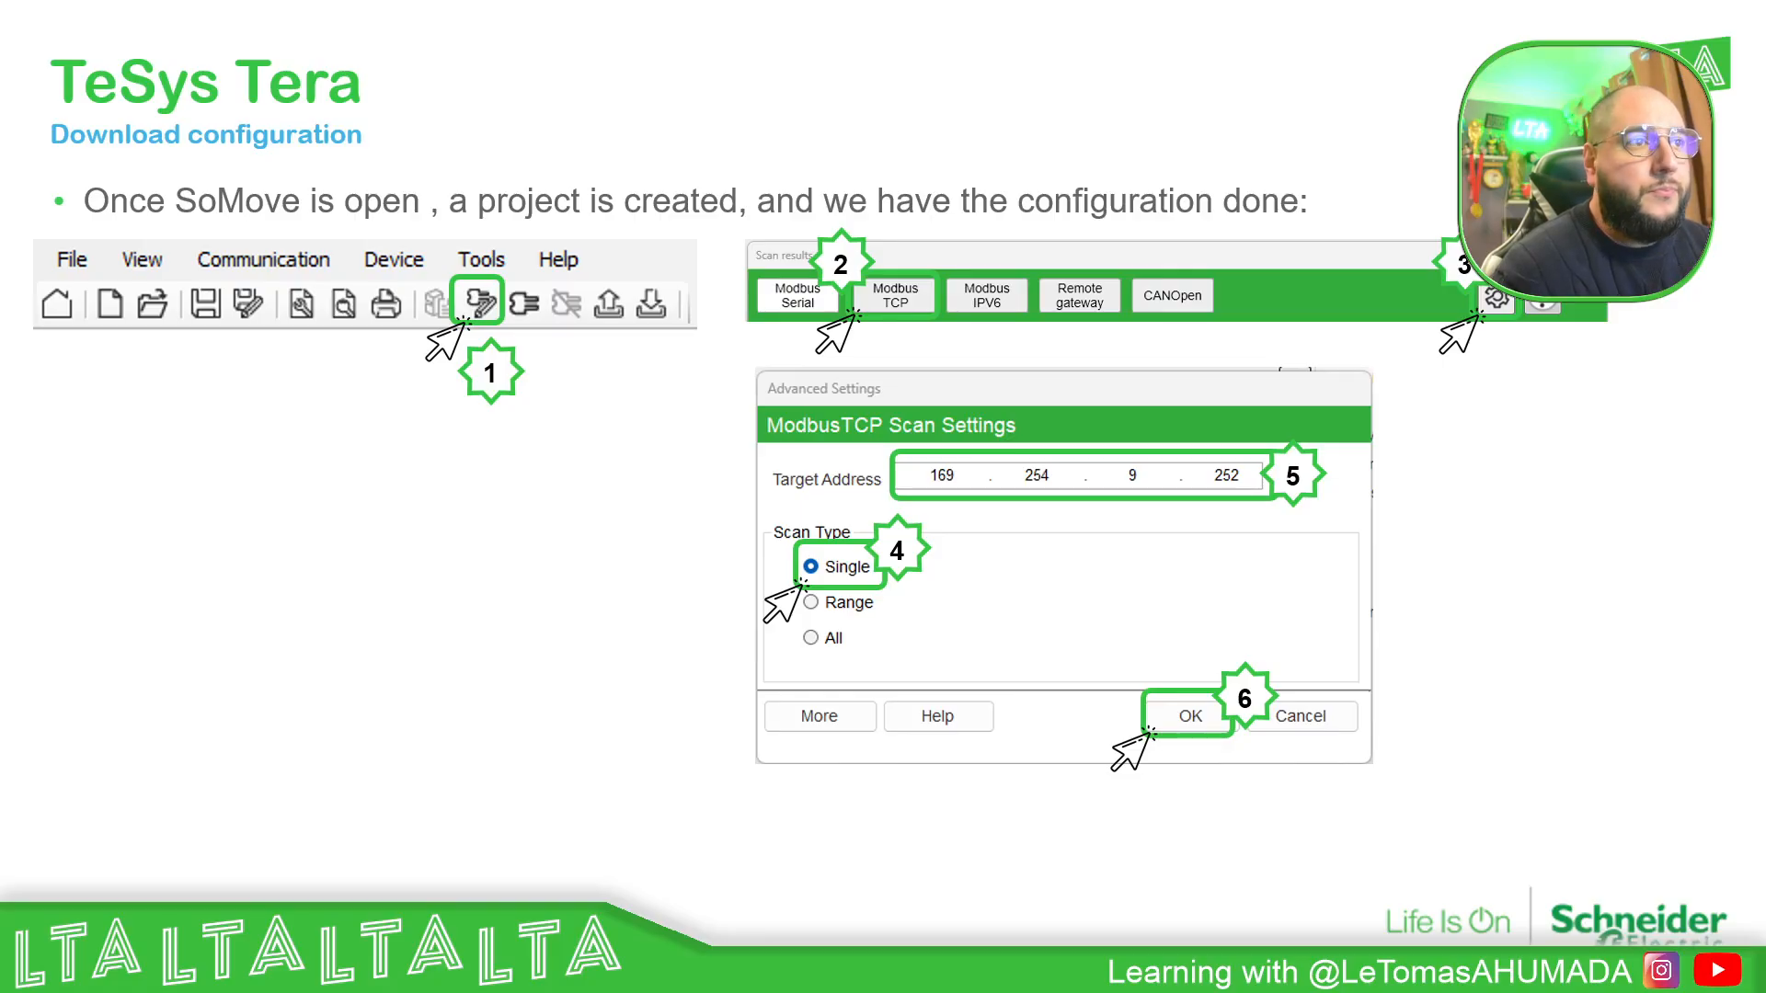
{"action": "left_click_drag", "start_coordinate": [1764, 265], "coordinate": [535, 4]}
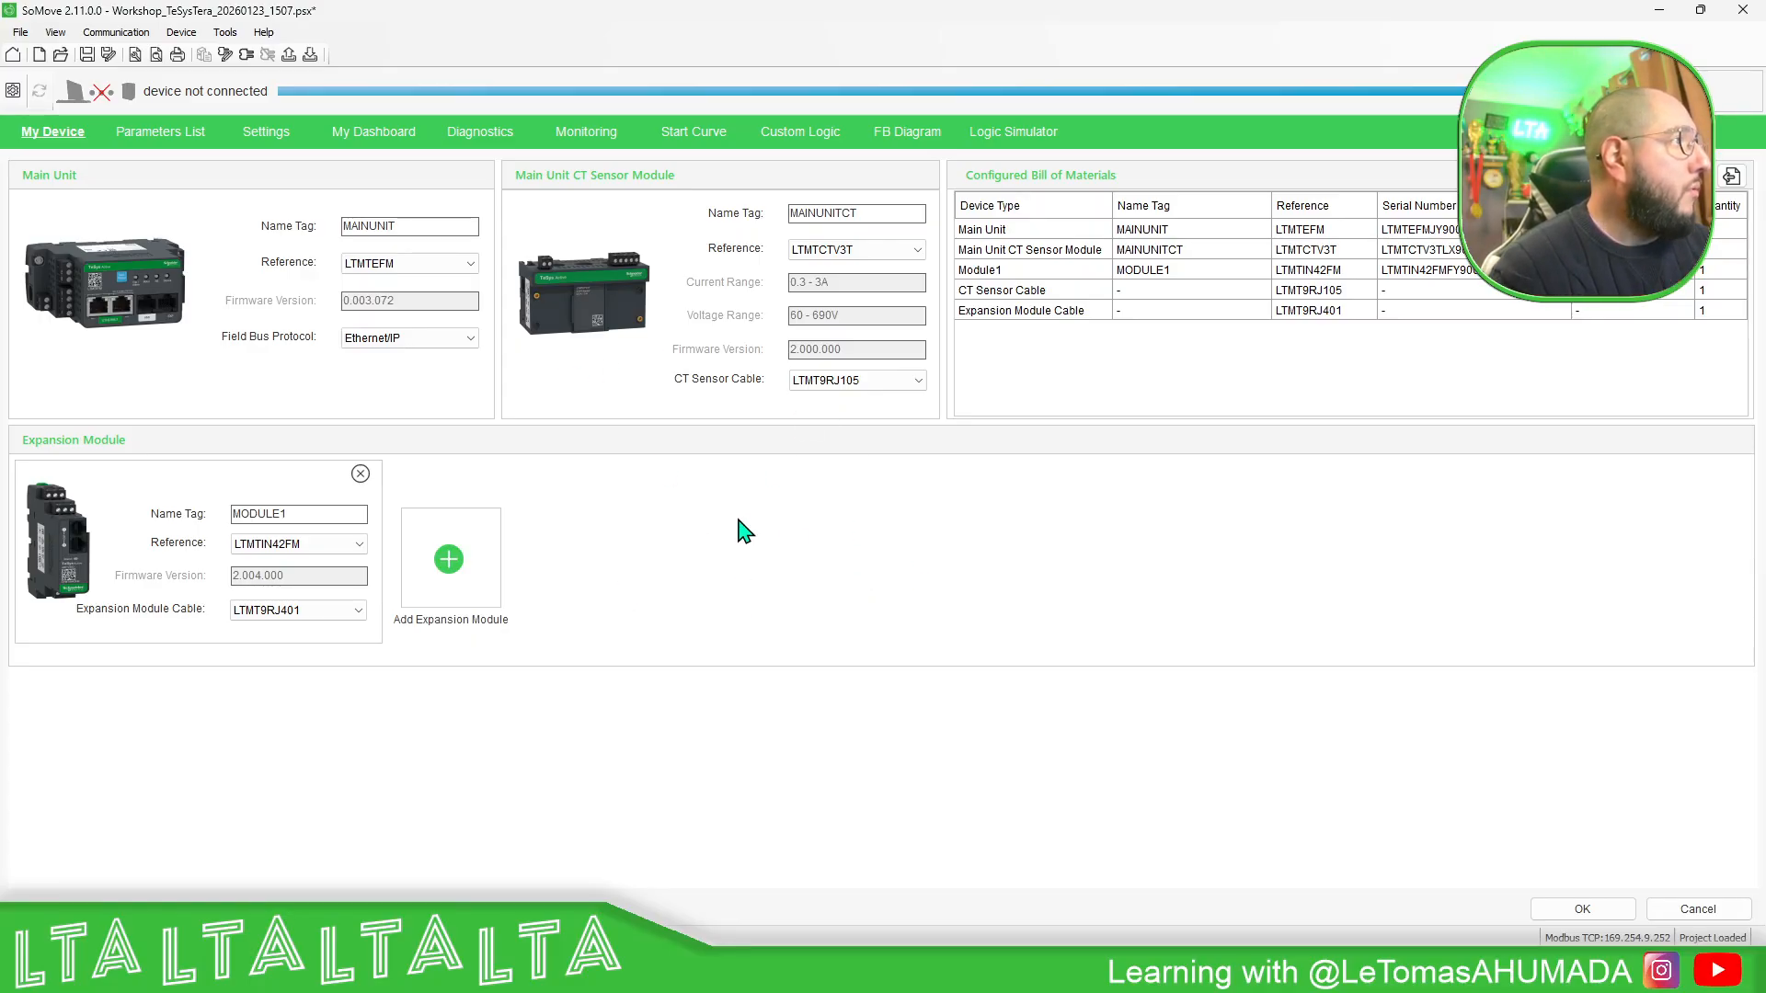
{"action": "left_click", "coordinate": [163, 136]}
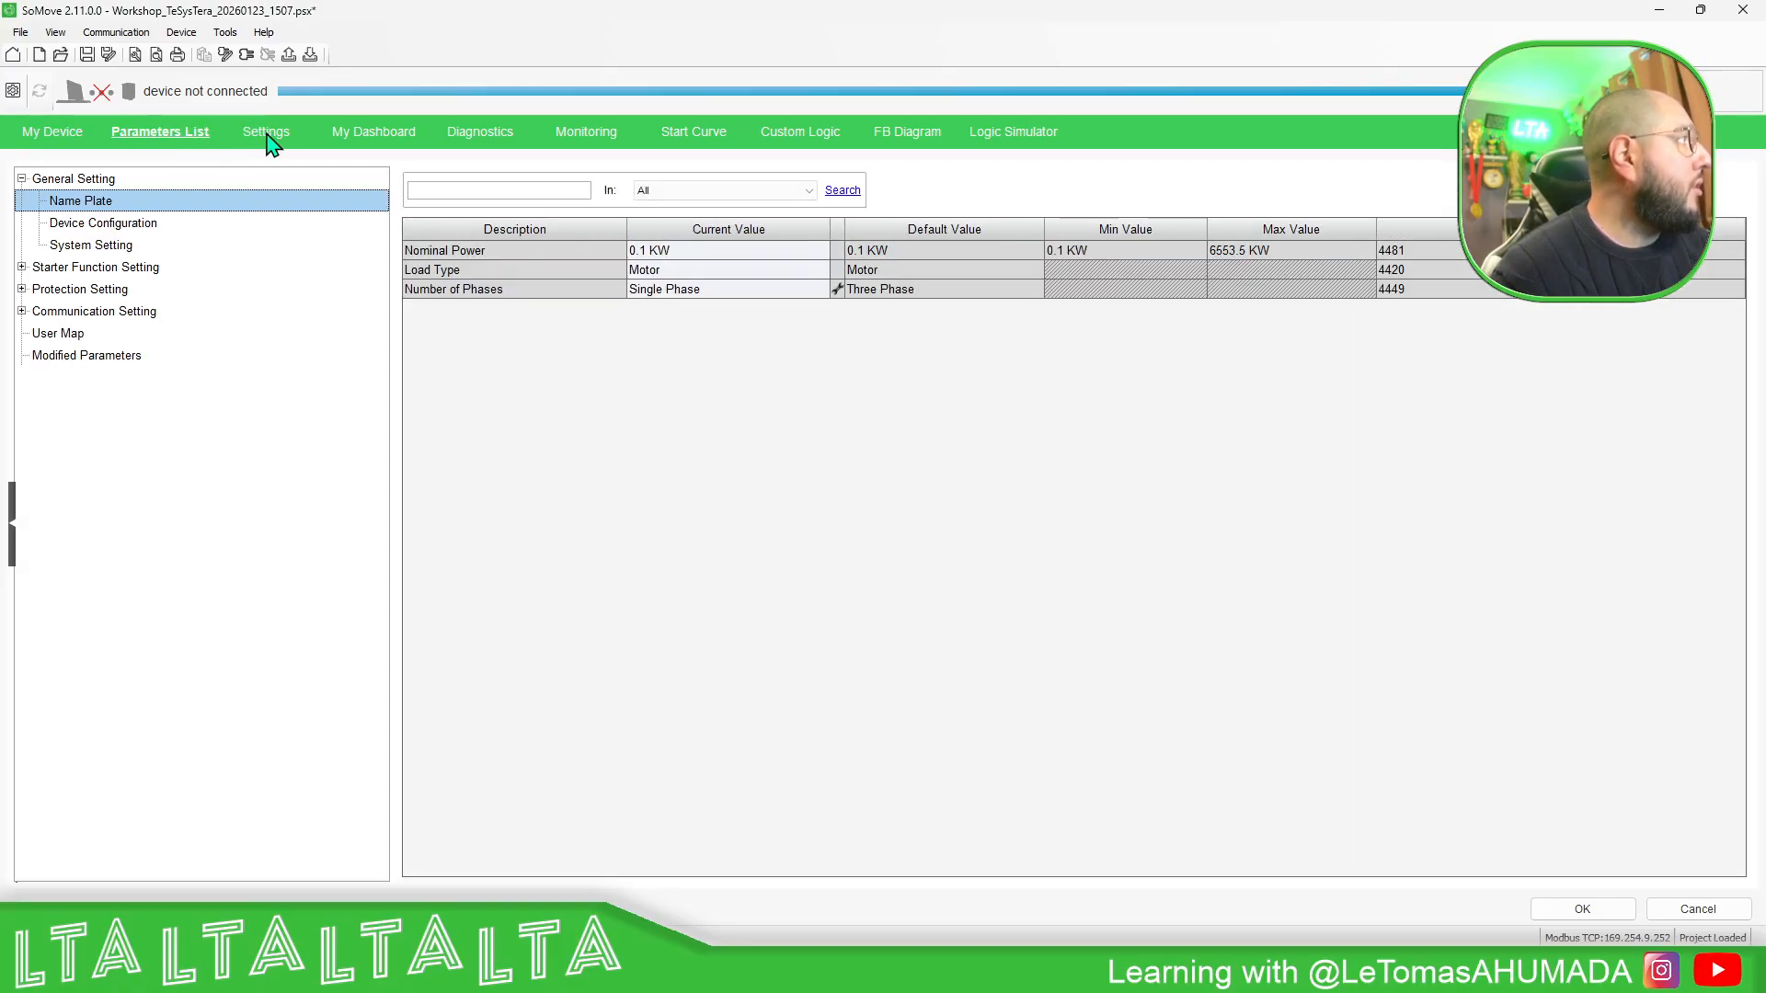
{"action": "left_click", "coordinate": [267, 143]}
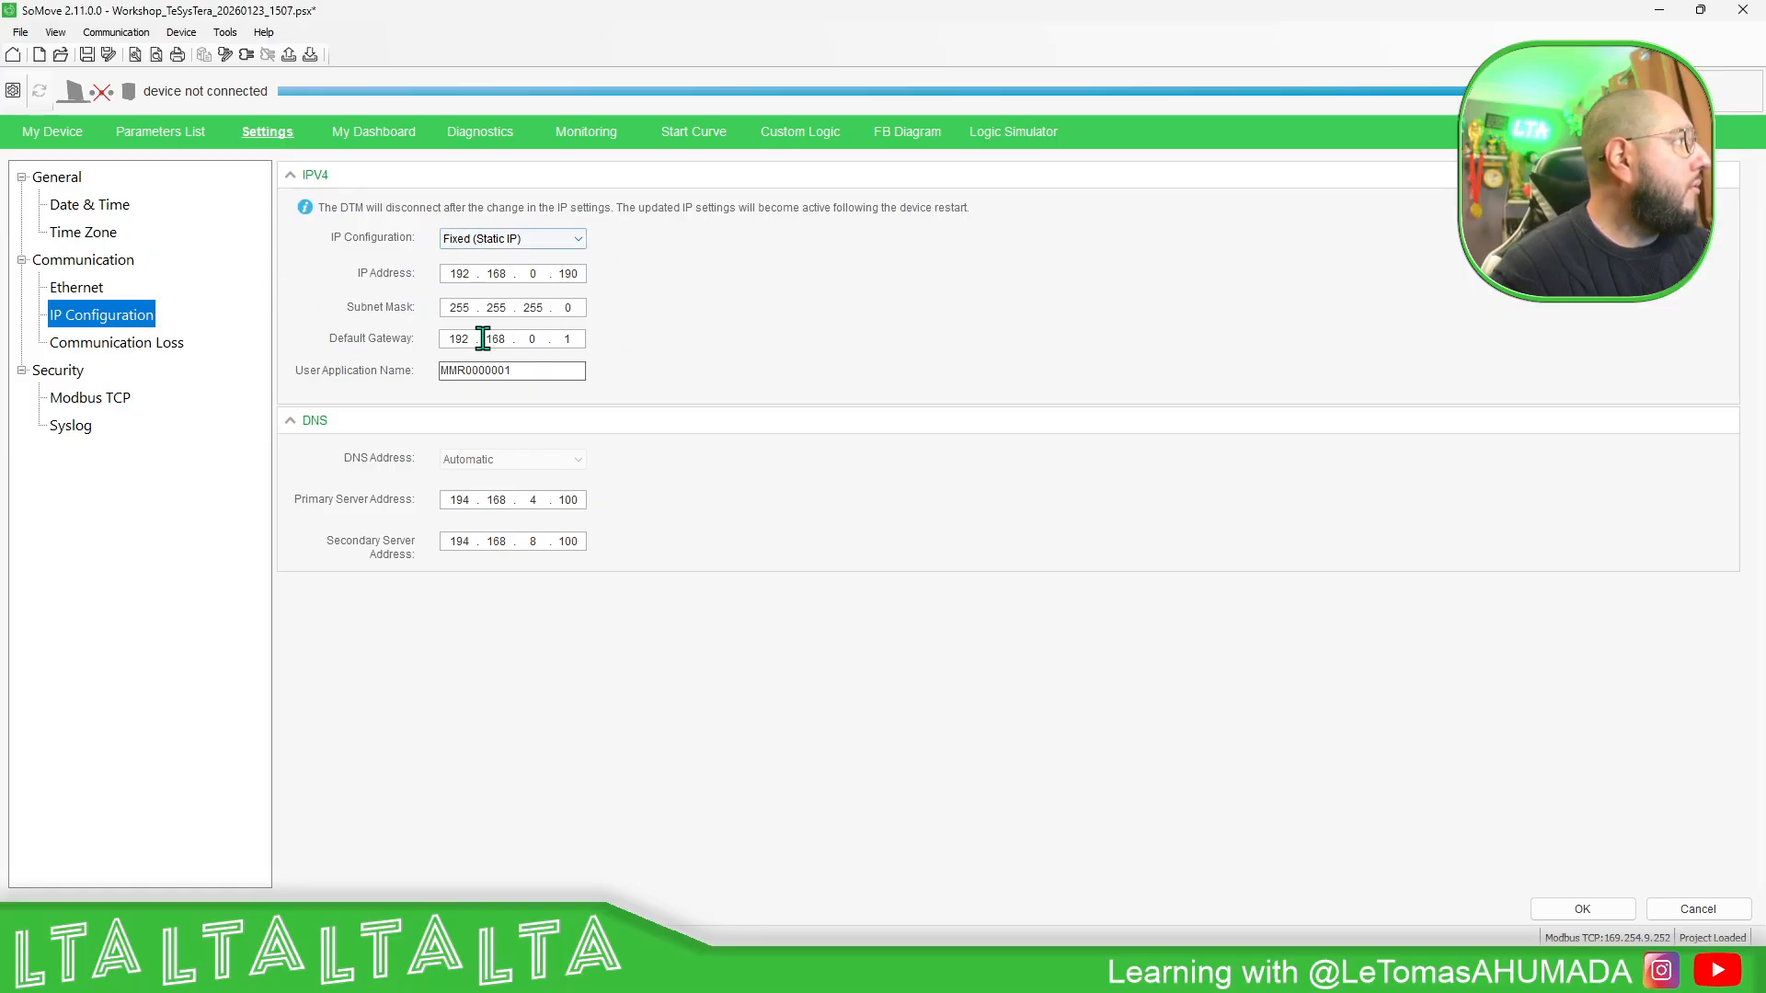
{"action": "left_click", "coordinate": [143, 138]}
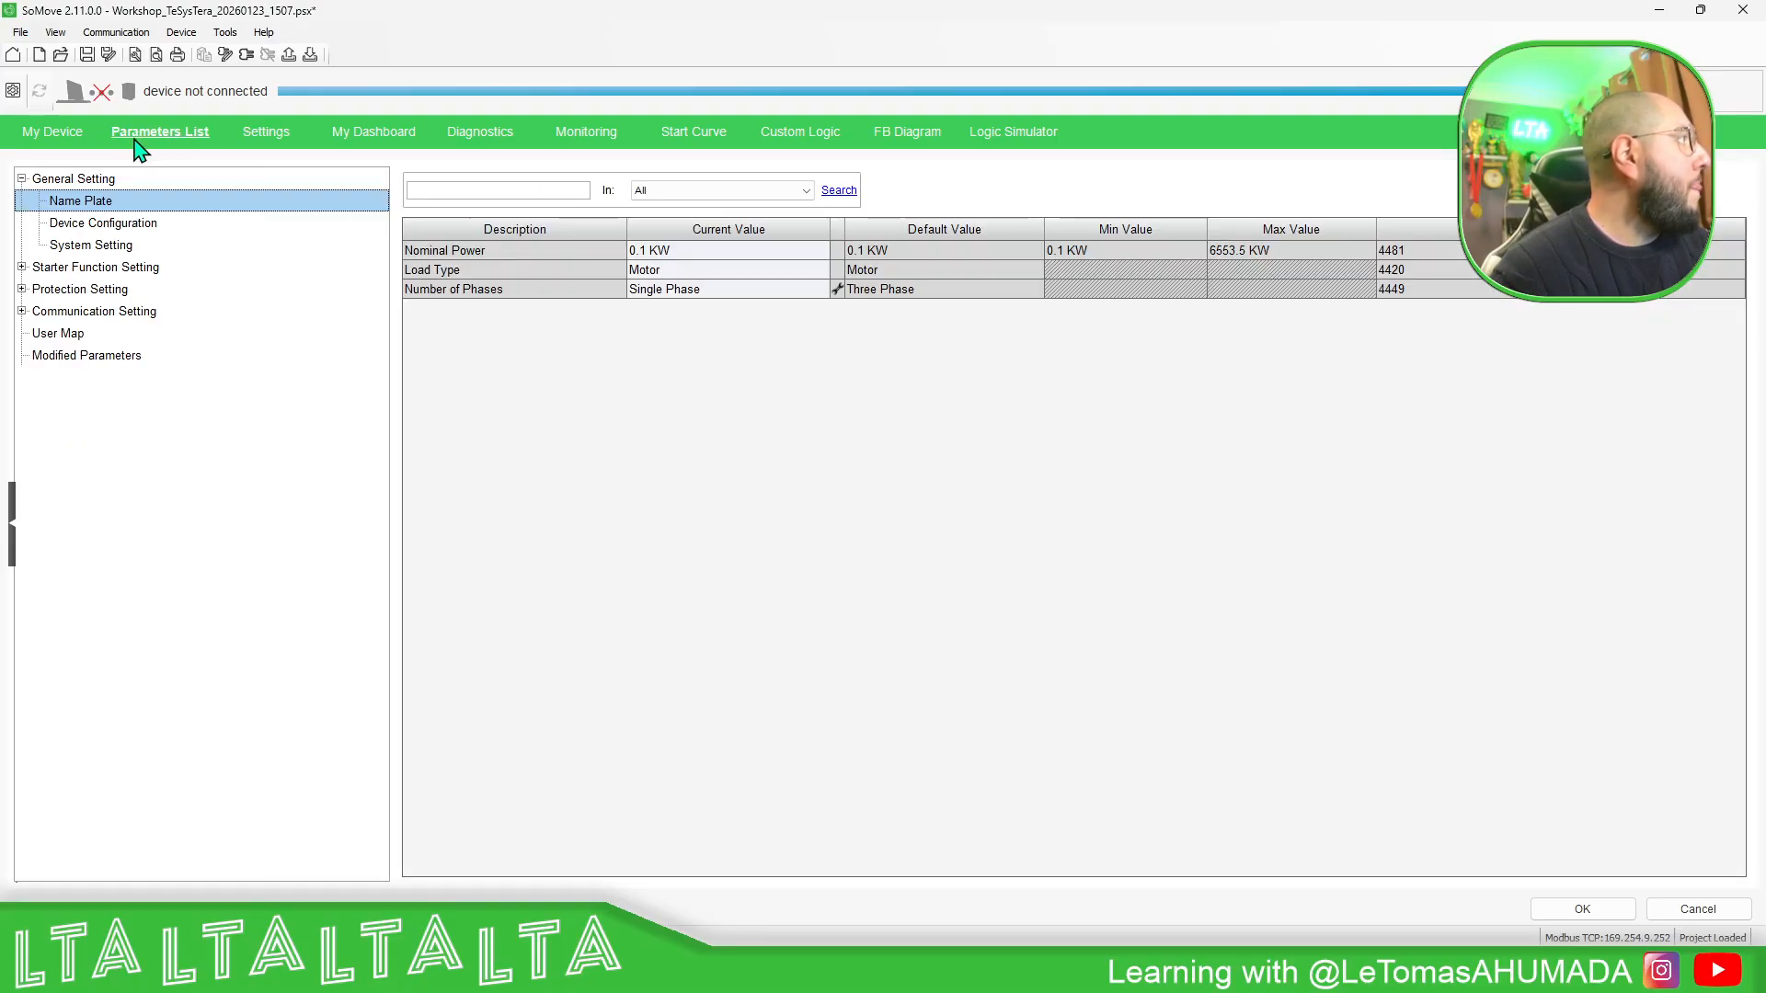
{"action": "left_click", "coordinate": [66, 138]}
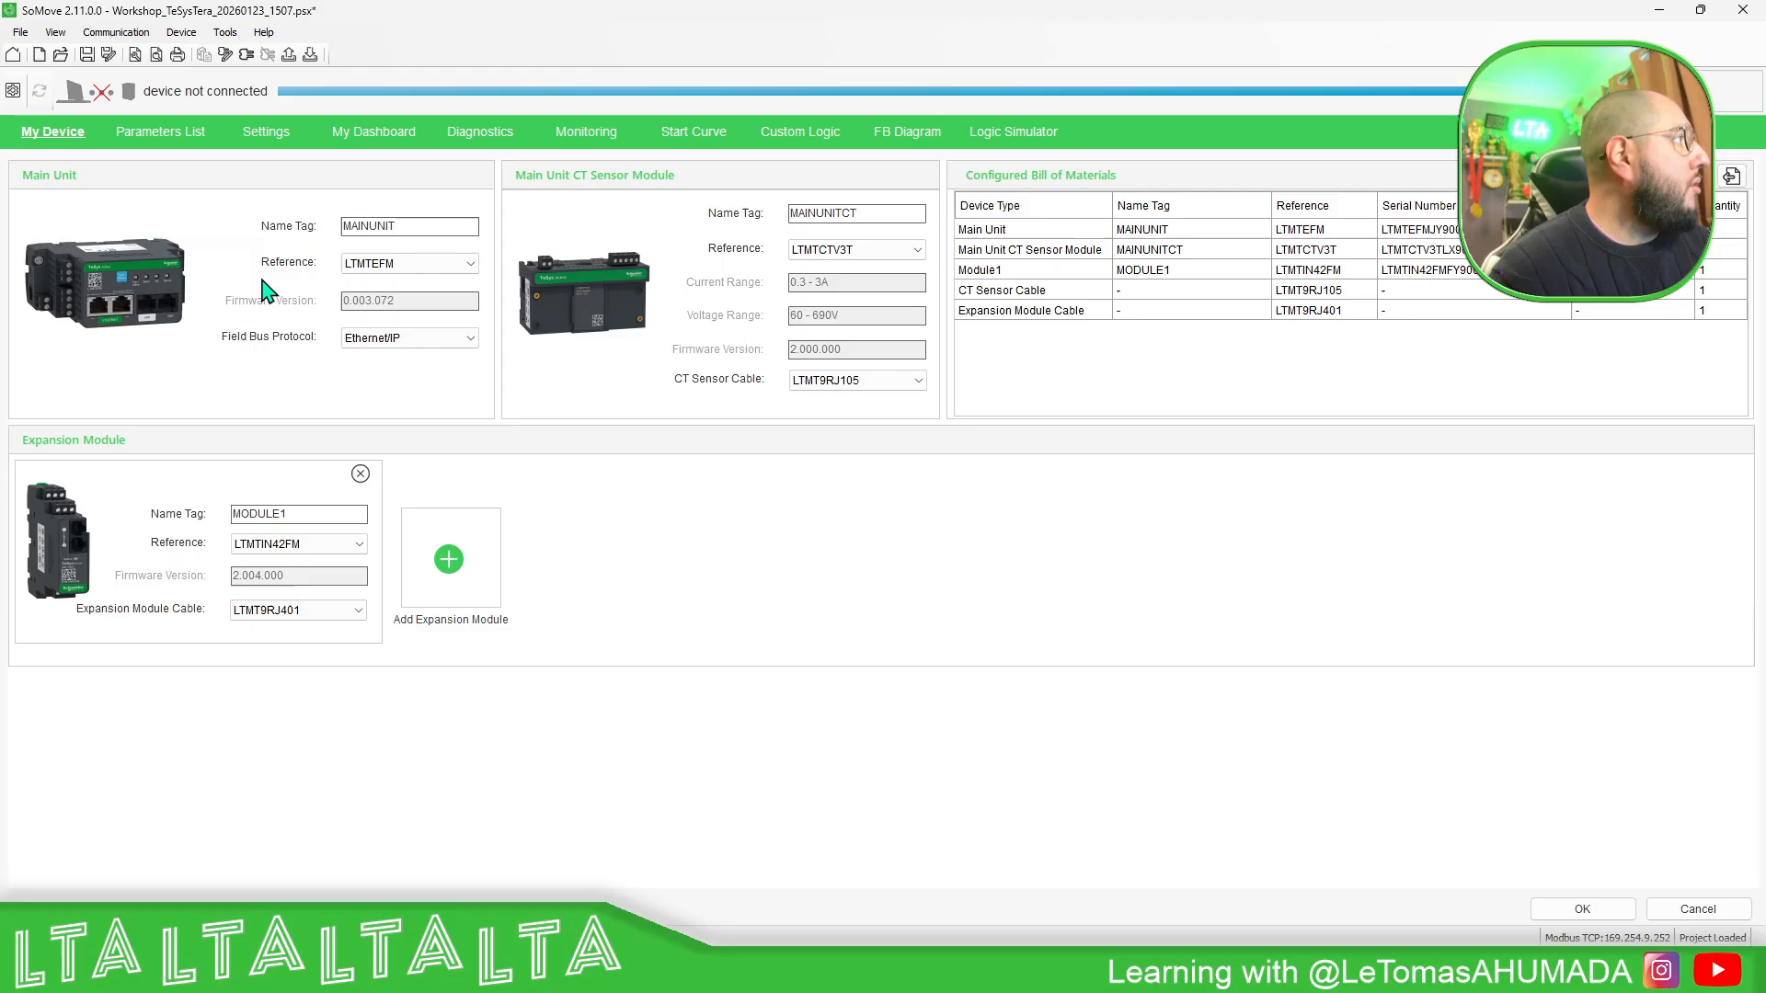
- Check the Modbus TCP scan settings for single target 169.254.9.252, scan for devices and apply the TeSys Tera connection
{"action": "left_click", "coordinate": [225, 55]}
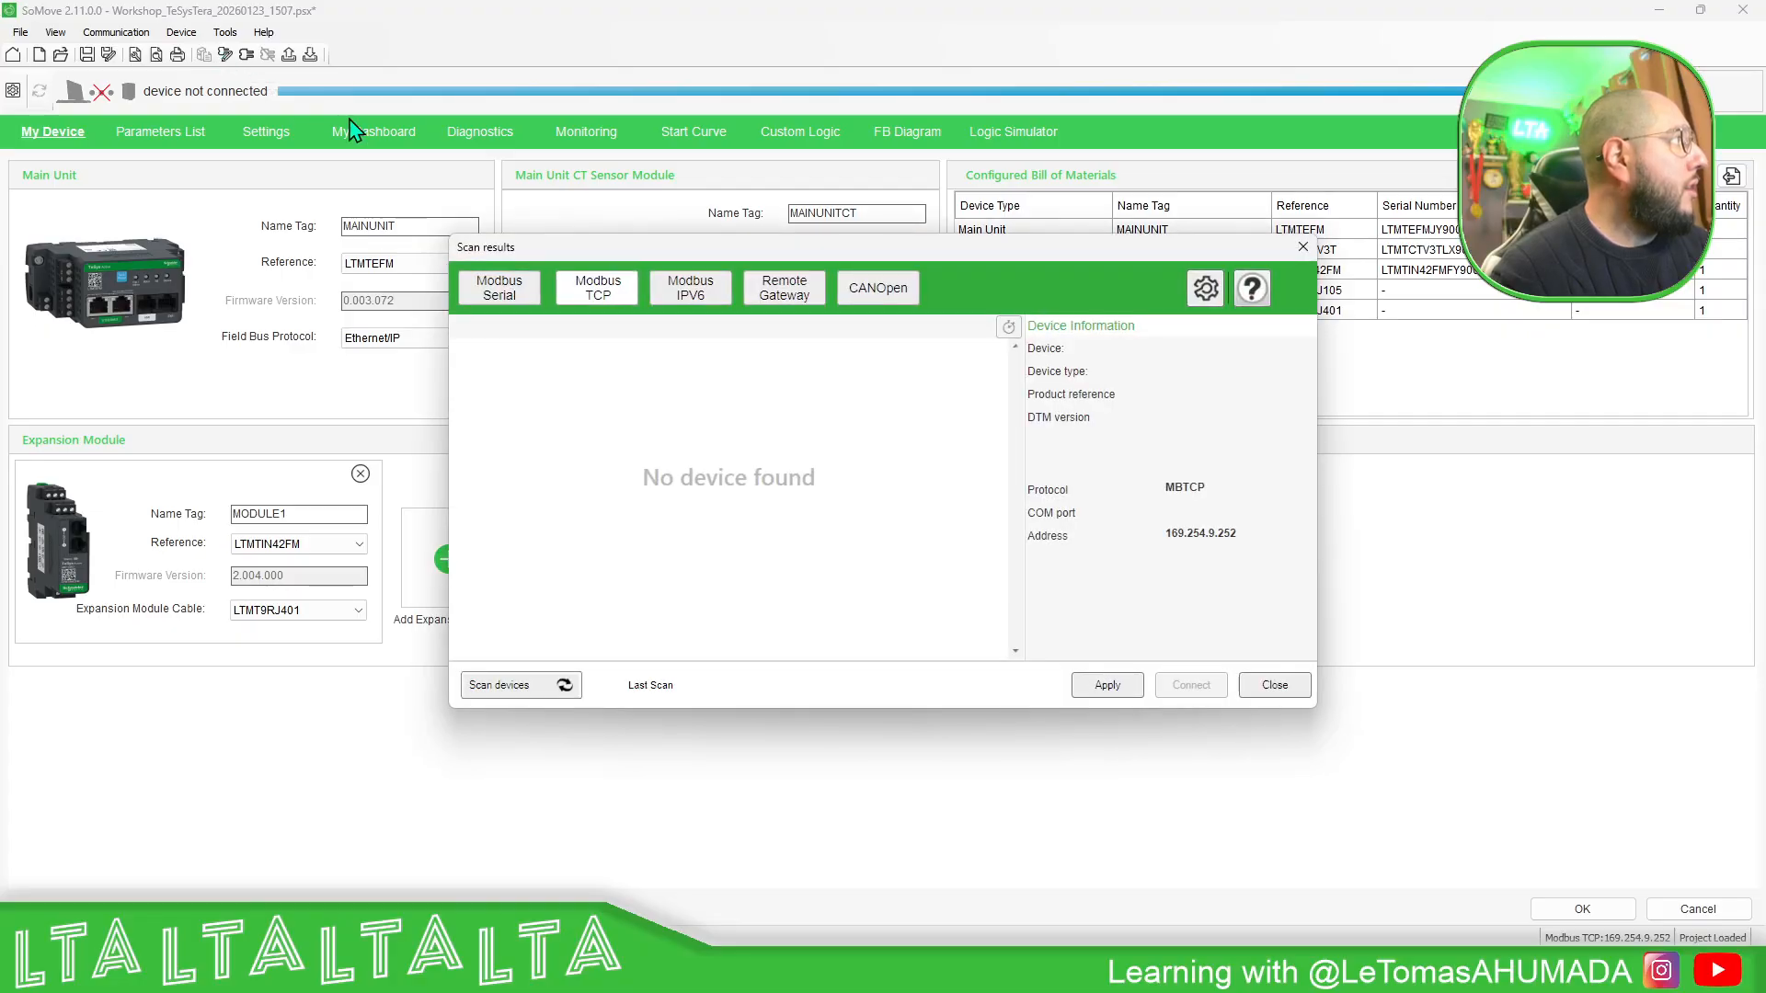
{"action": "left_click", "coordinate": [1216, 292]}
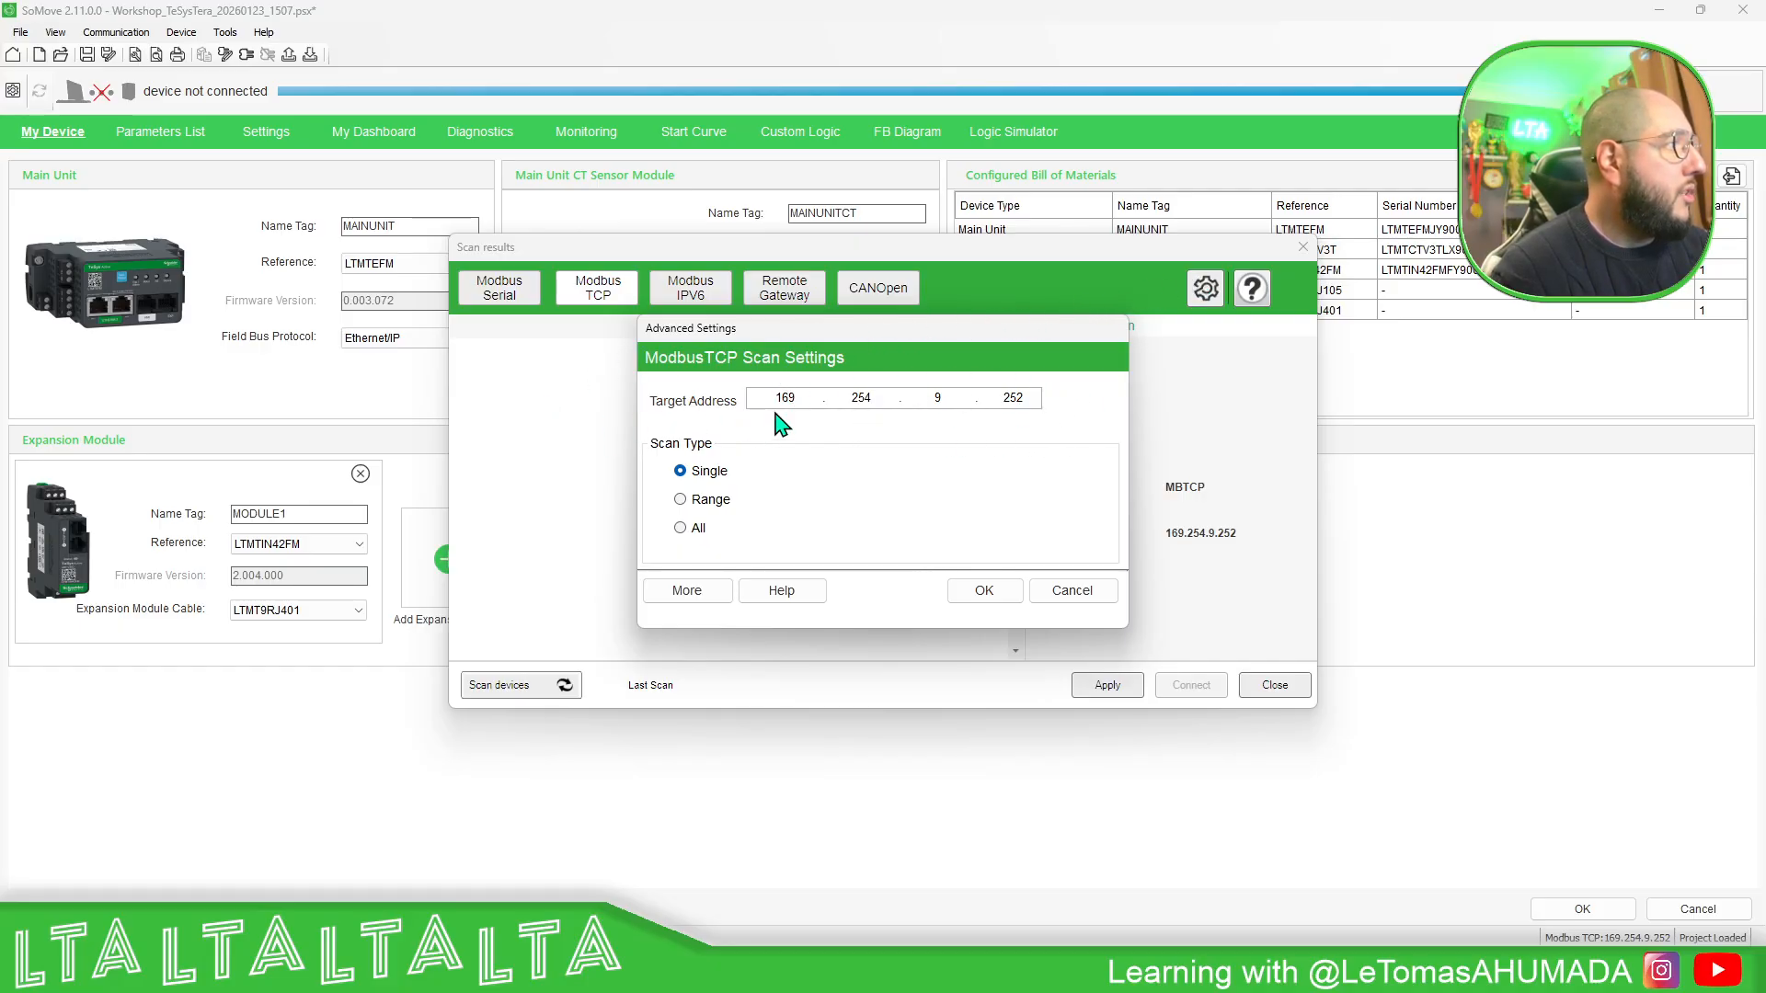
{"action": "left_click", "coordinate": [1073, 593]}
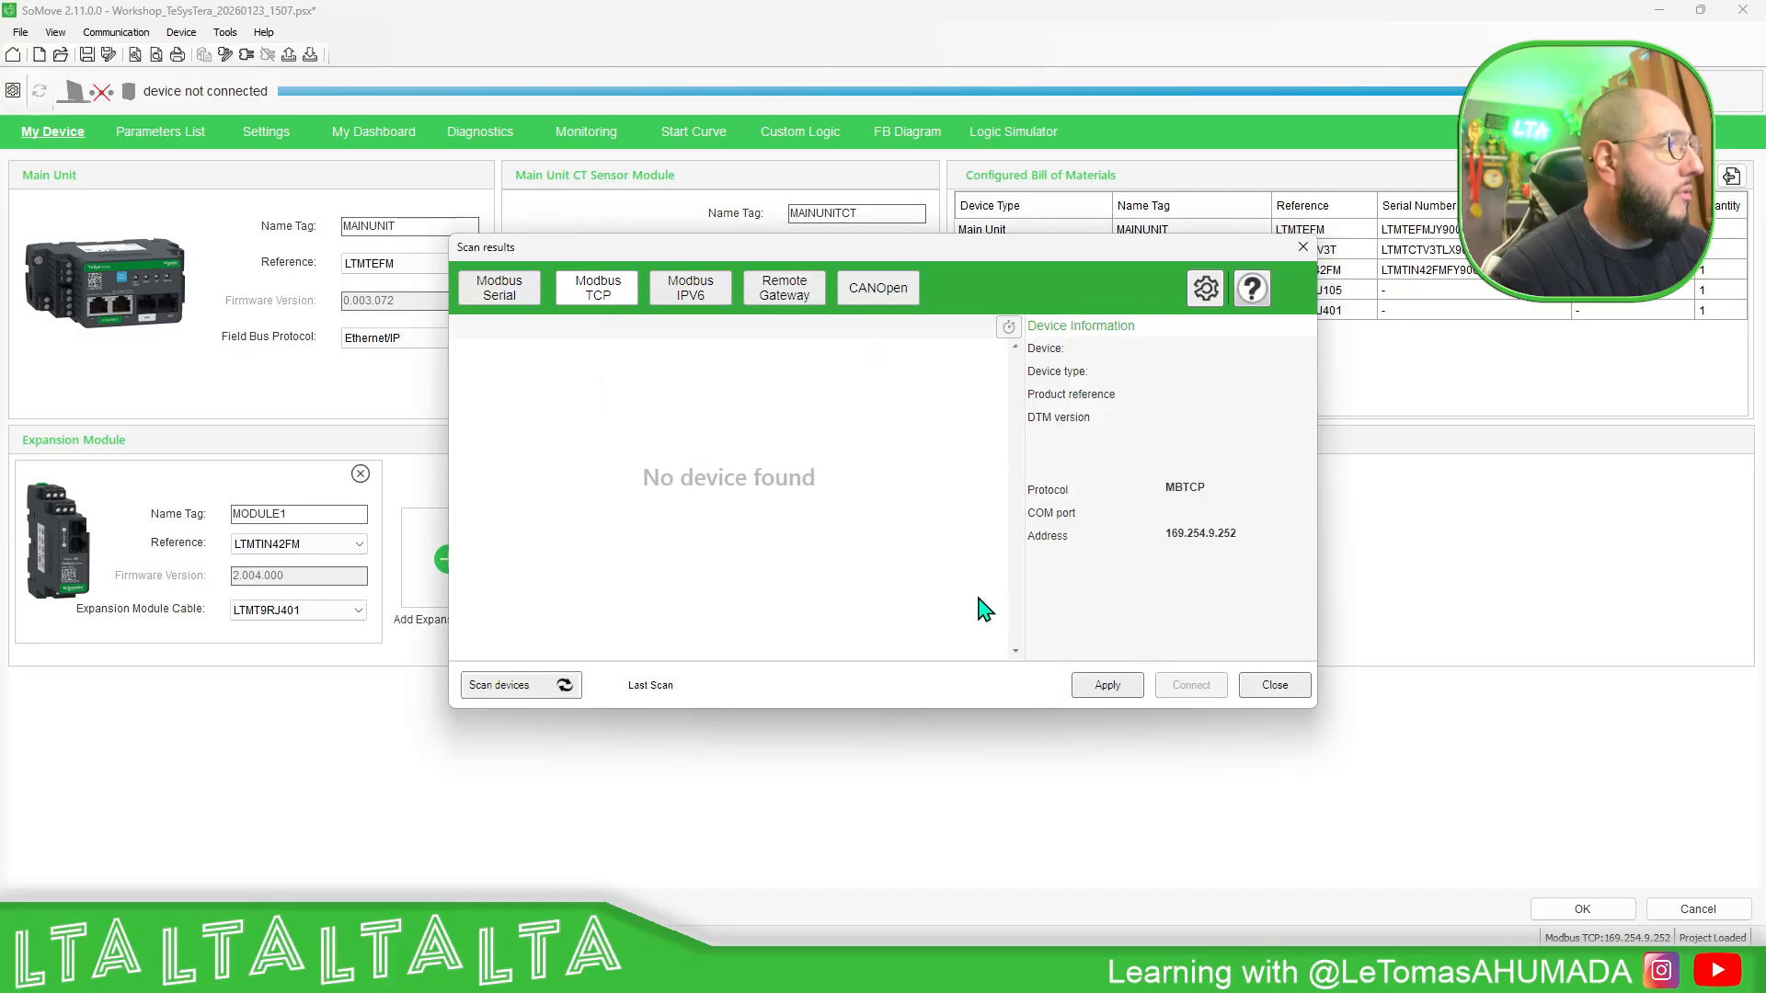
{"action": "left_click", "coordinate": [570, 688]}
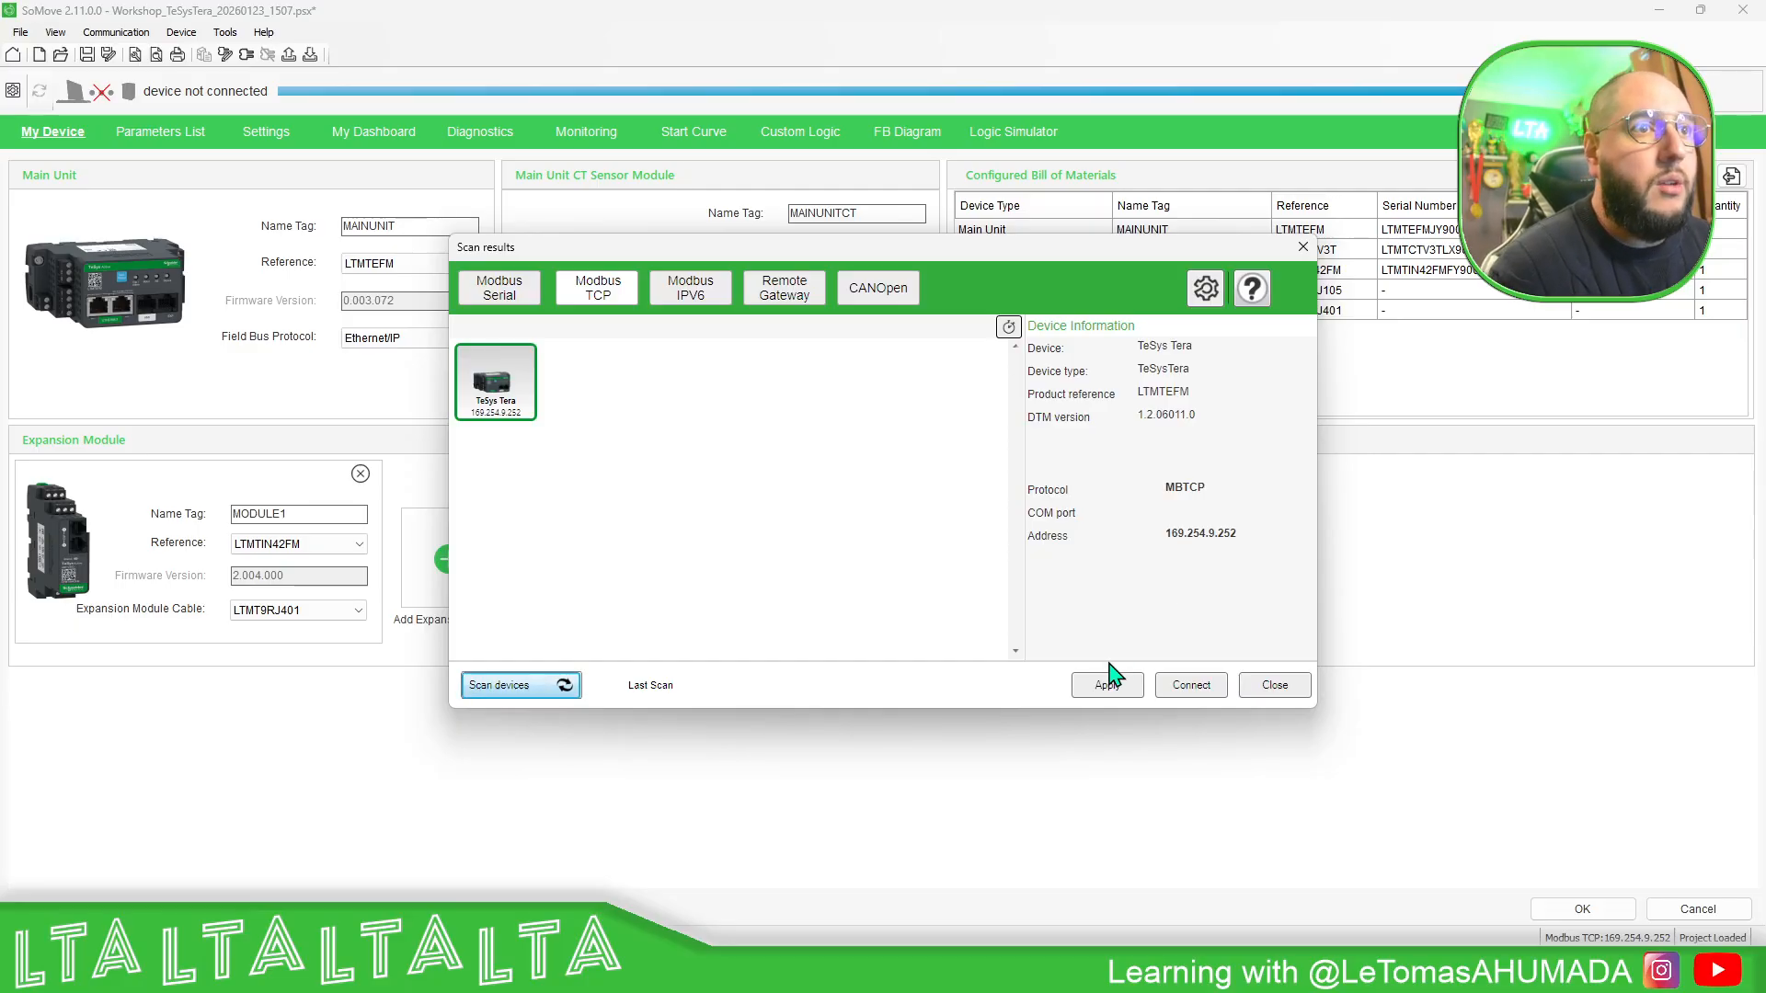
{"action": "left_click", "coordinate": [1101, 692]}
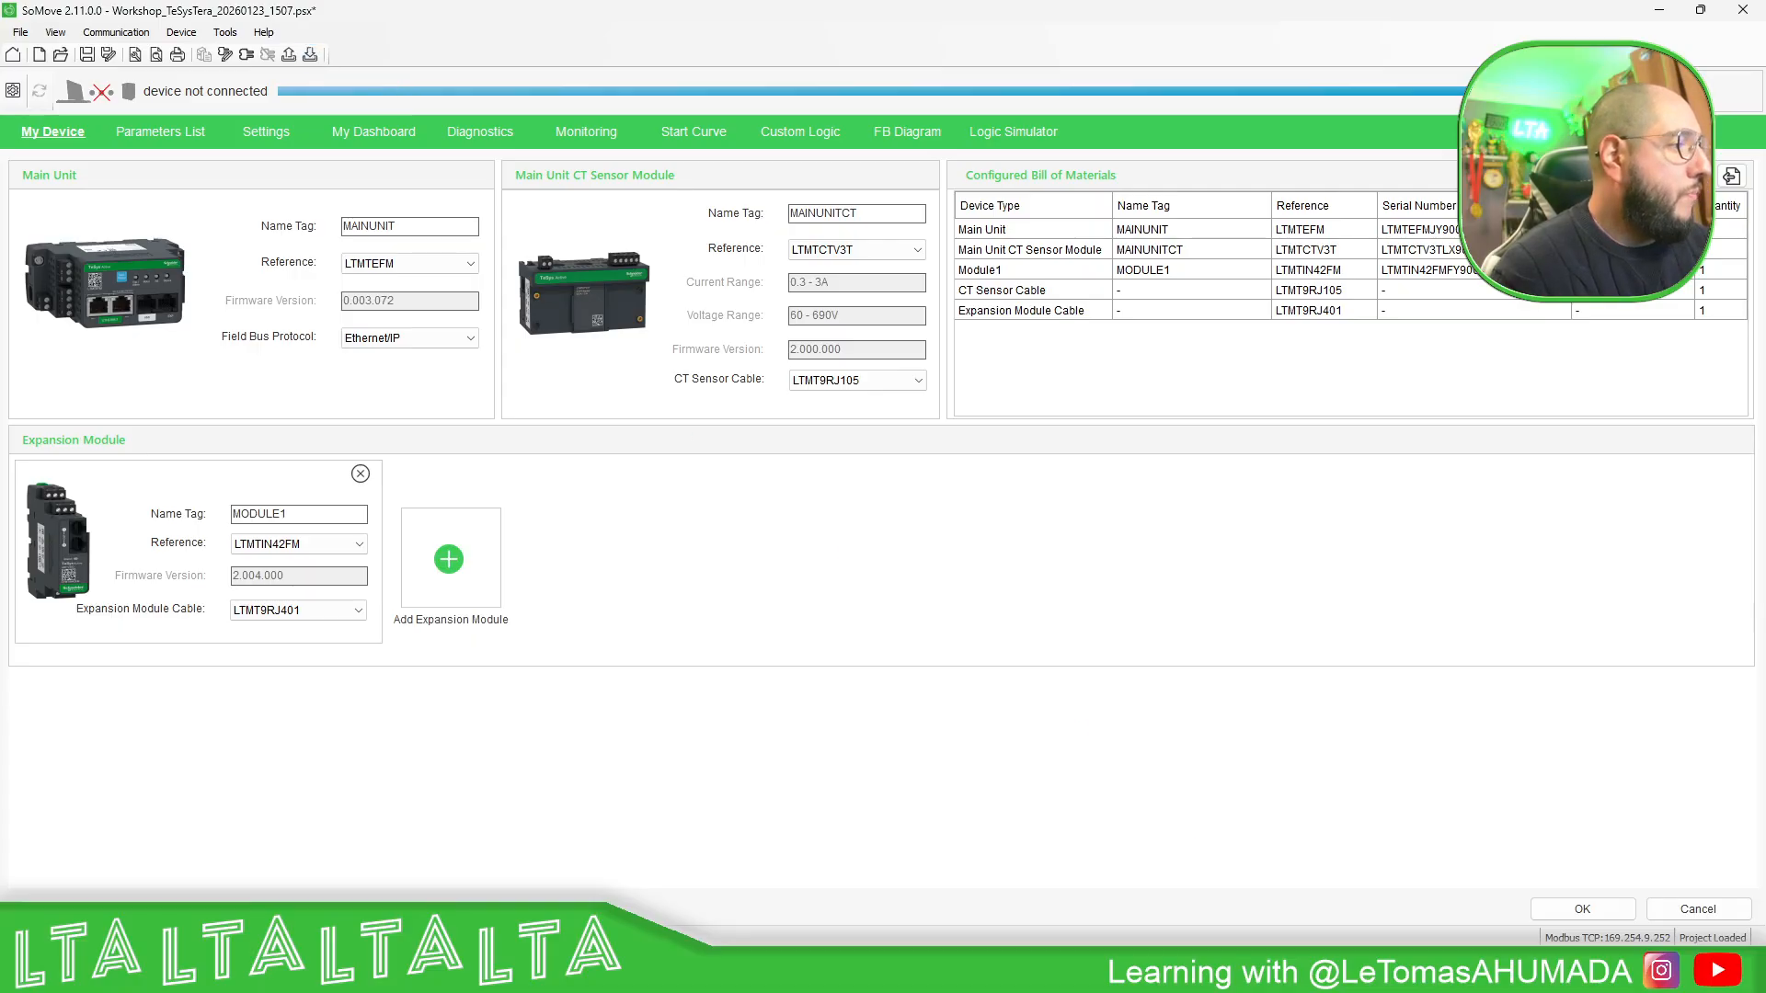
- Switch to Command Prompt and rerun the continuous ping to 169.254.9.252, leaving it running
{"action": "key", "text": "alt+Tab"}
{"action": "left_click_drag", "start_coordinate": [1028, 147], "coordinate": [652, 162]}
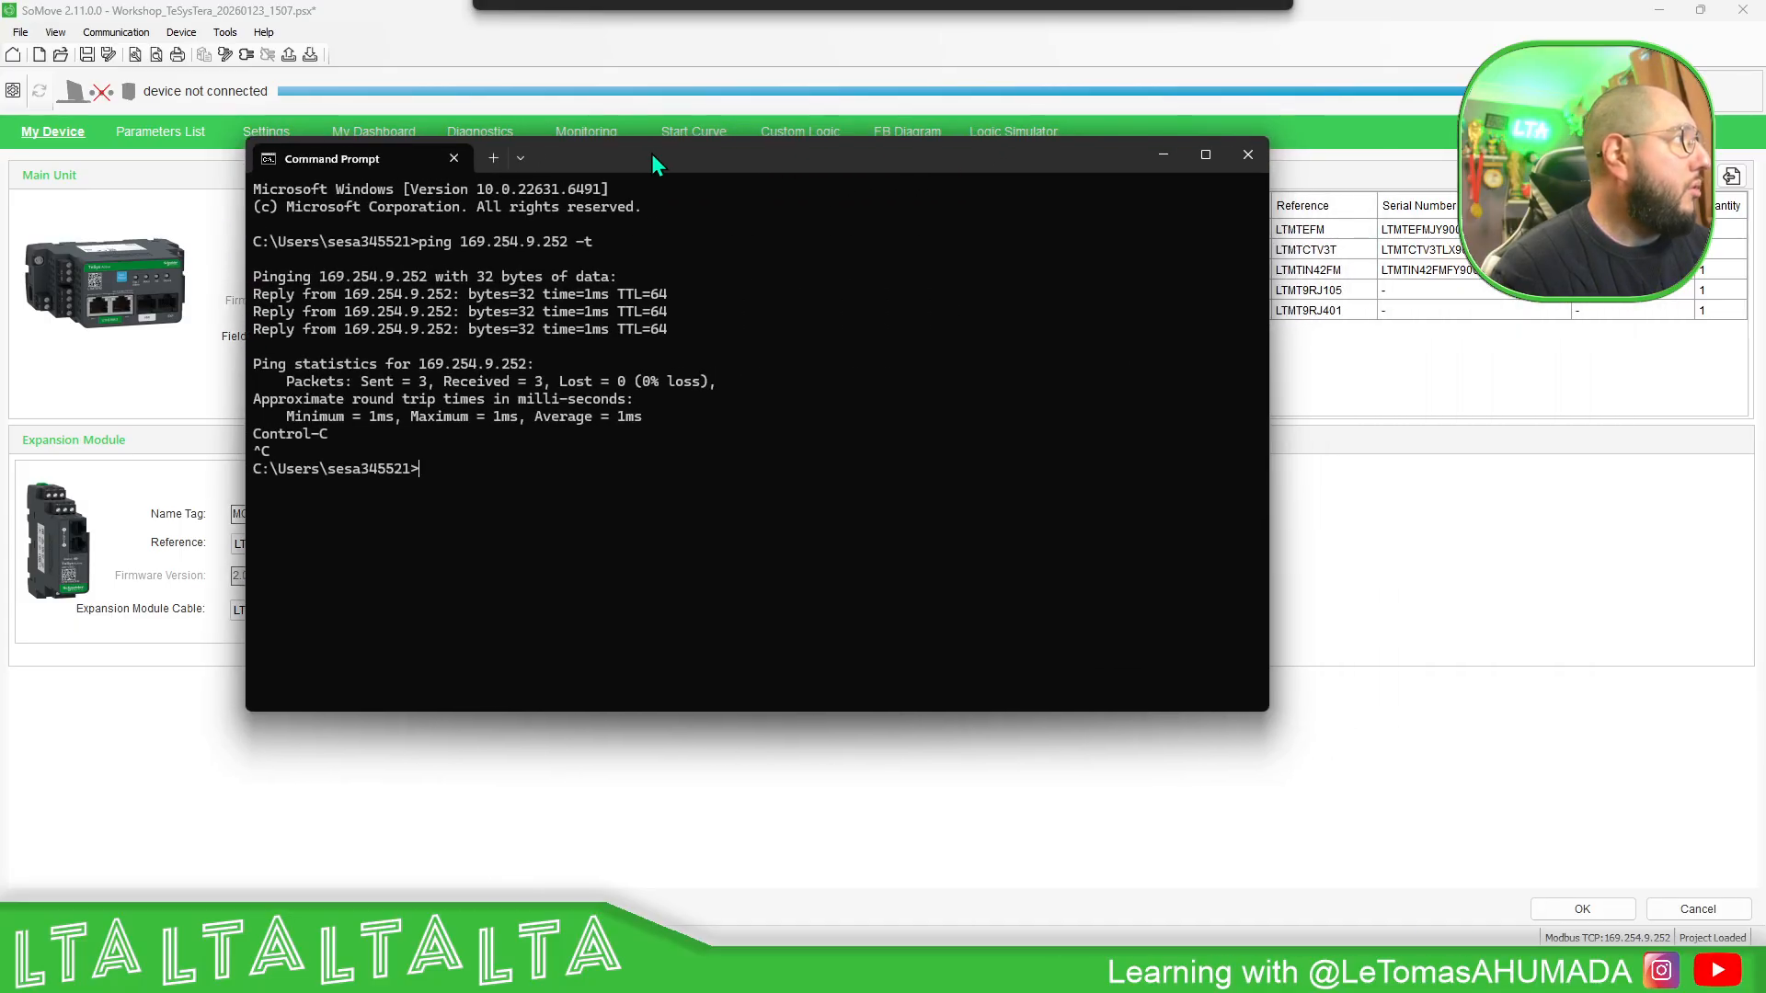
{"action": "key", "text": "Up"}
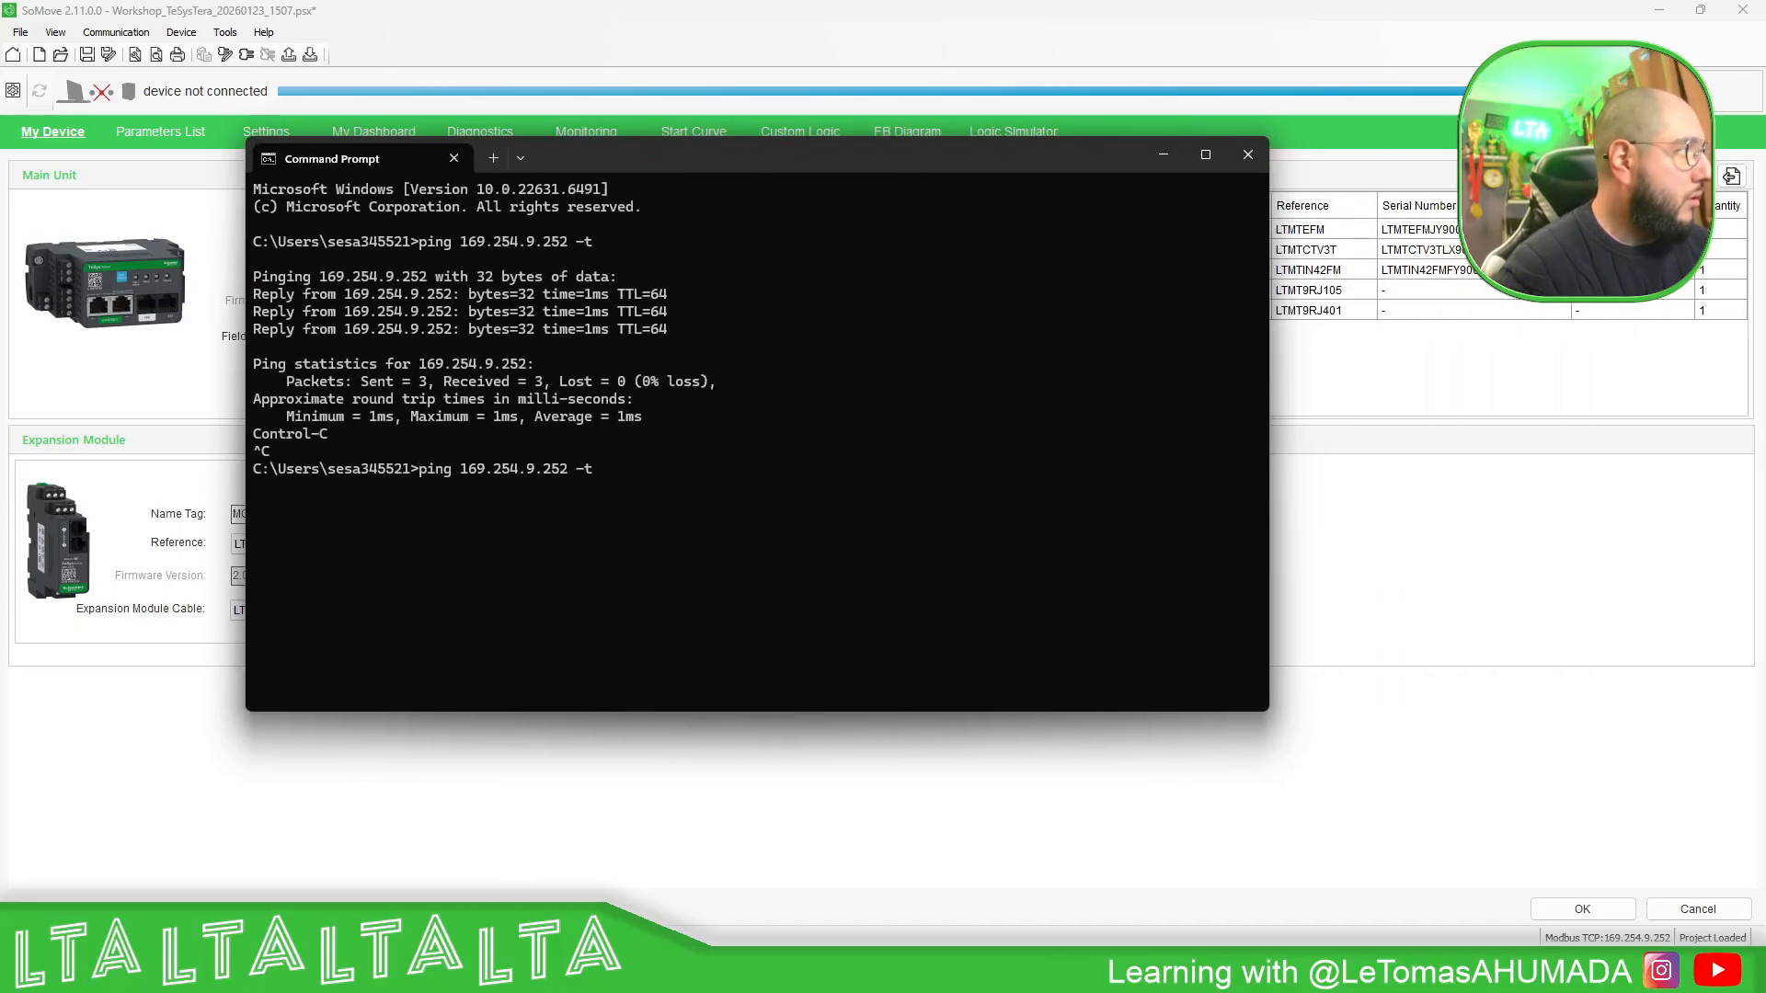
{"action": "key", "text": "Return"}
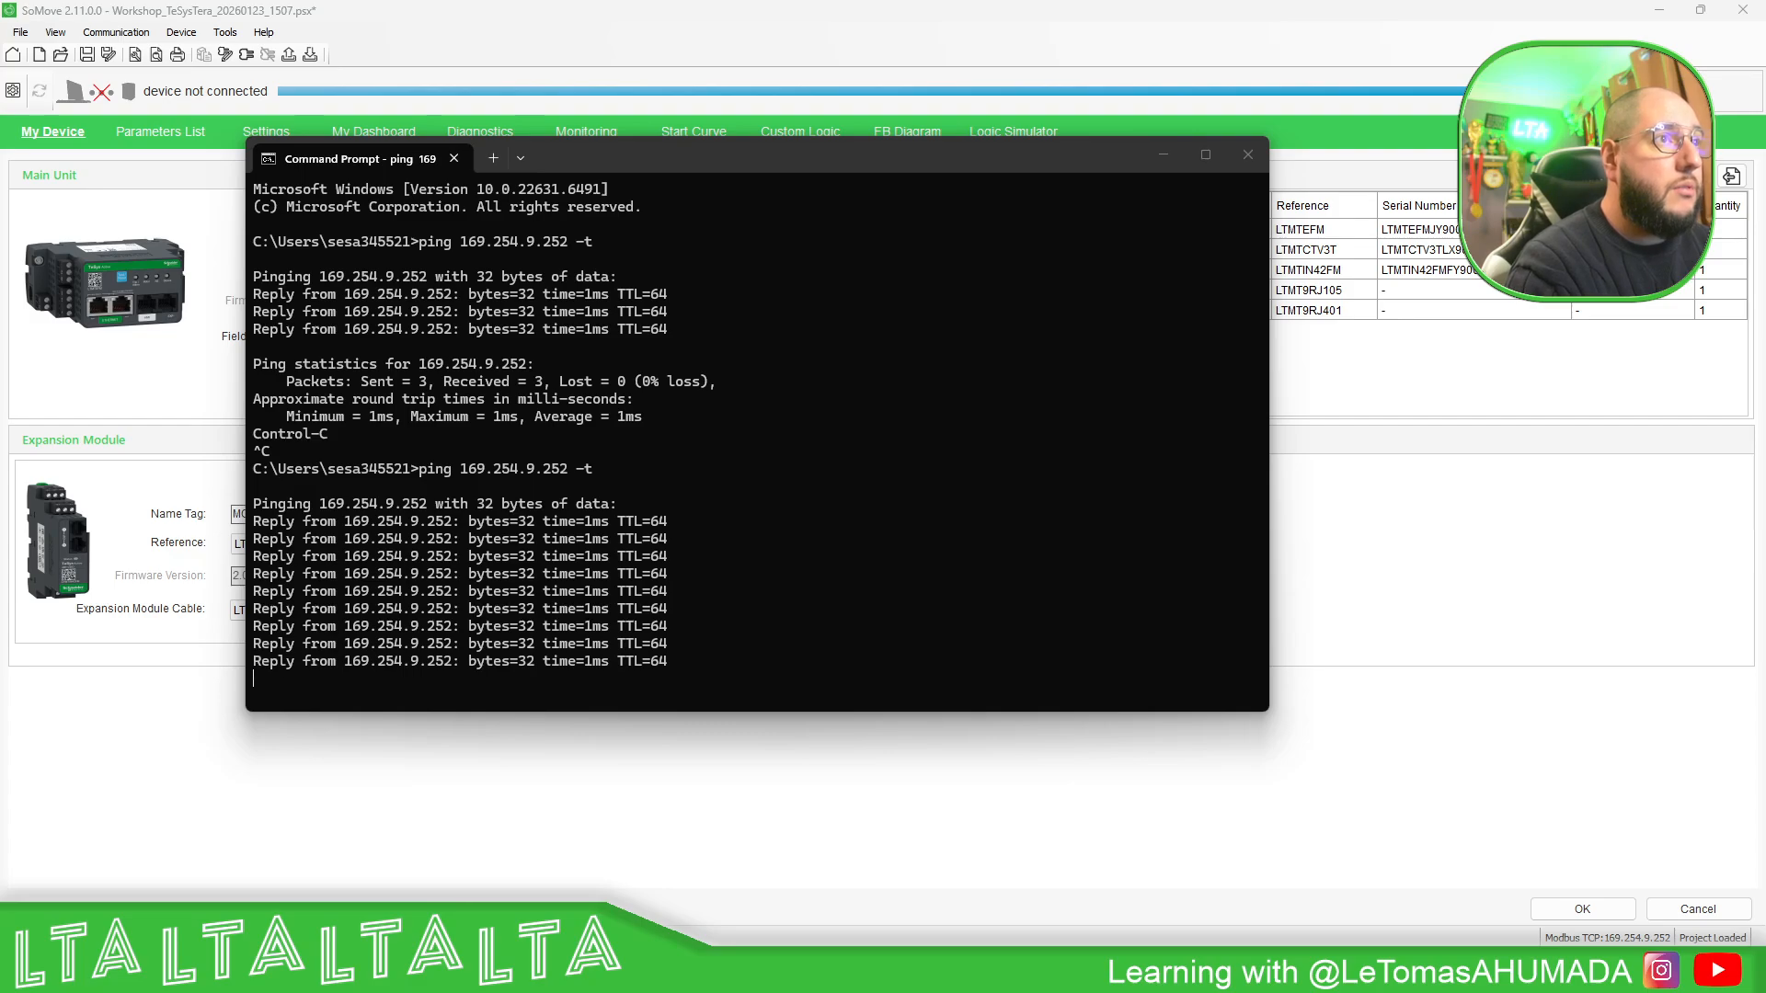
- In a second Command Prompt window beside the first, start a continuous ping with ping 192.168.0.190 -t
{"action": "left_click_drag", "start_coordinate": [1764, 221], "coordinate": [1117, 175]}
{"action": "type", "text": "ping "}
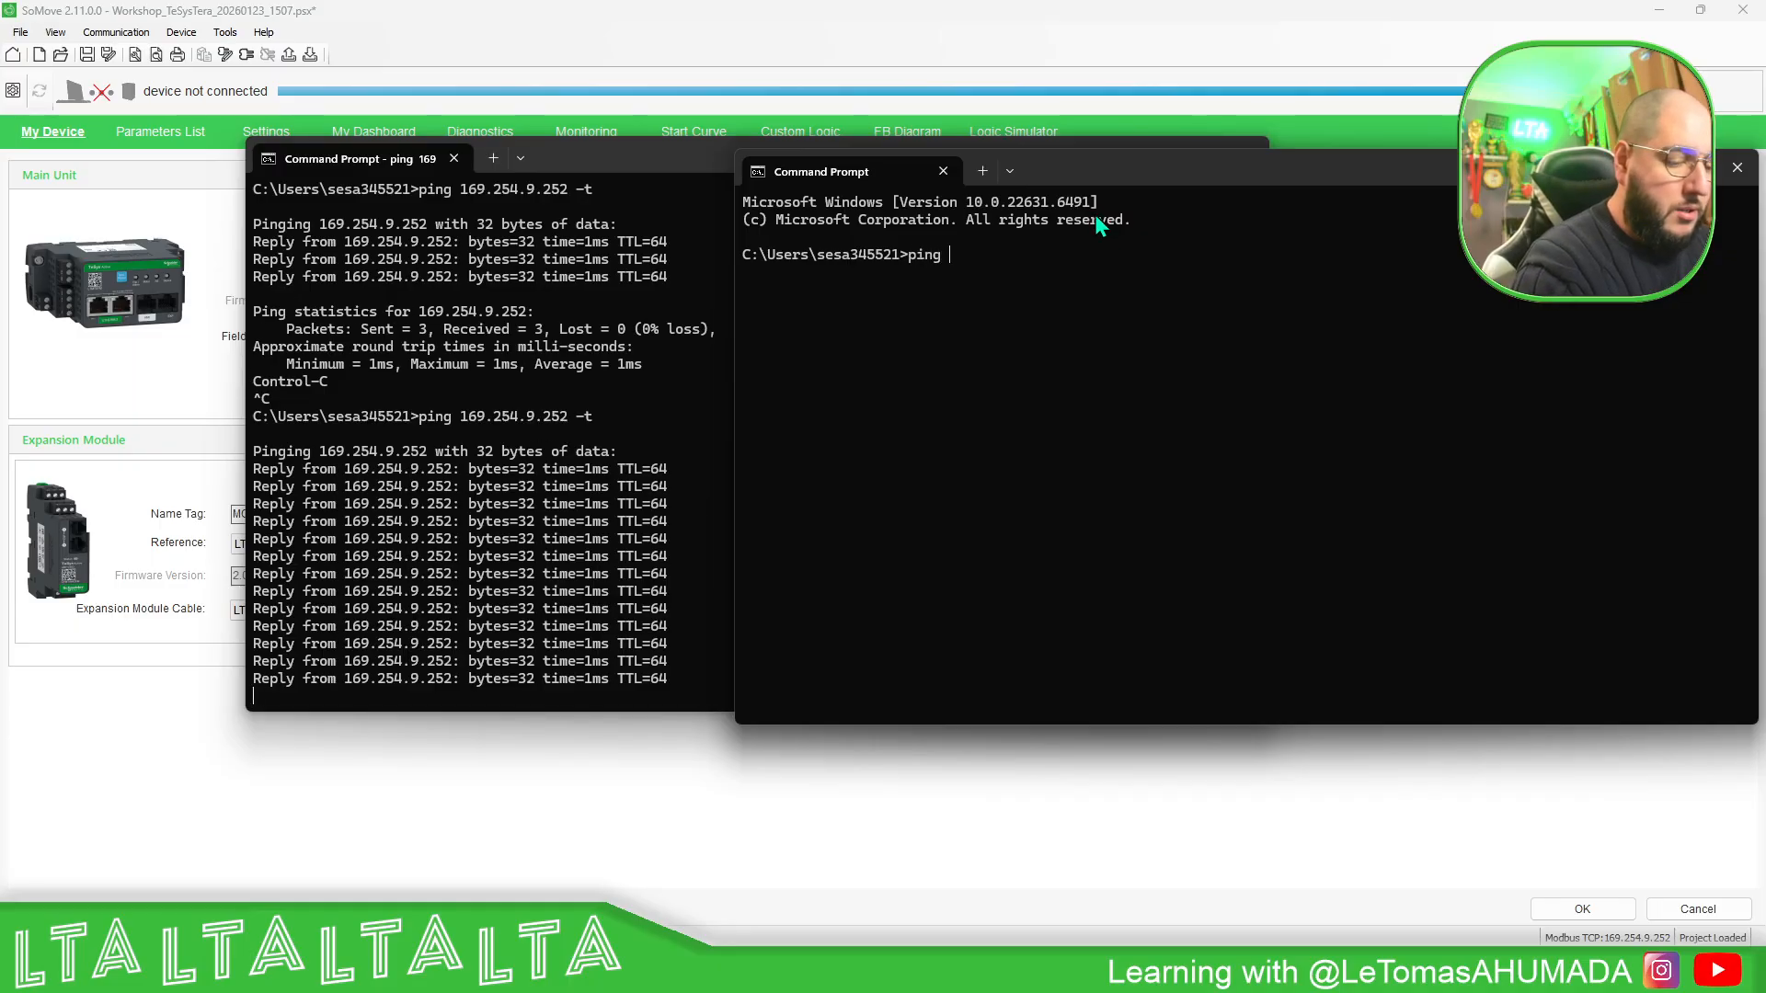
{"action": "type", "text": "192.168.0."}
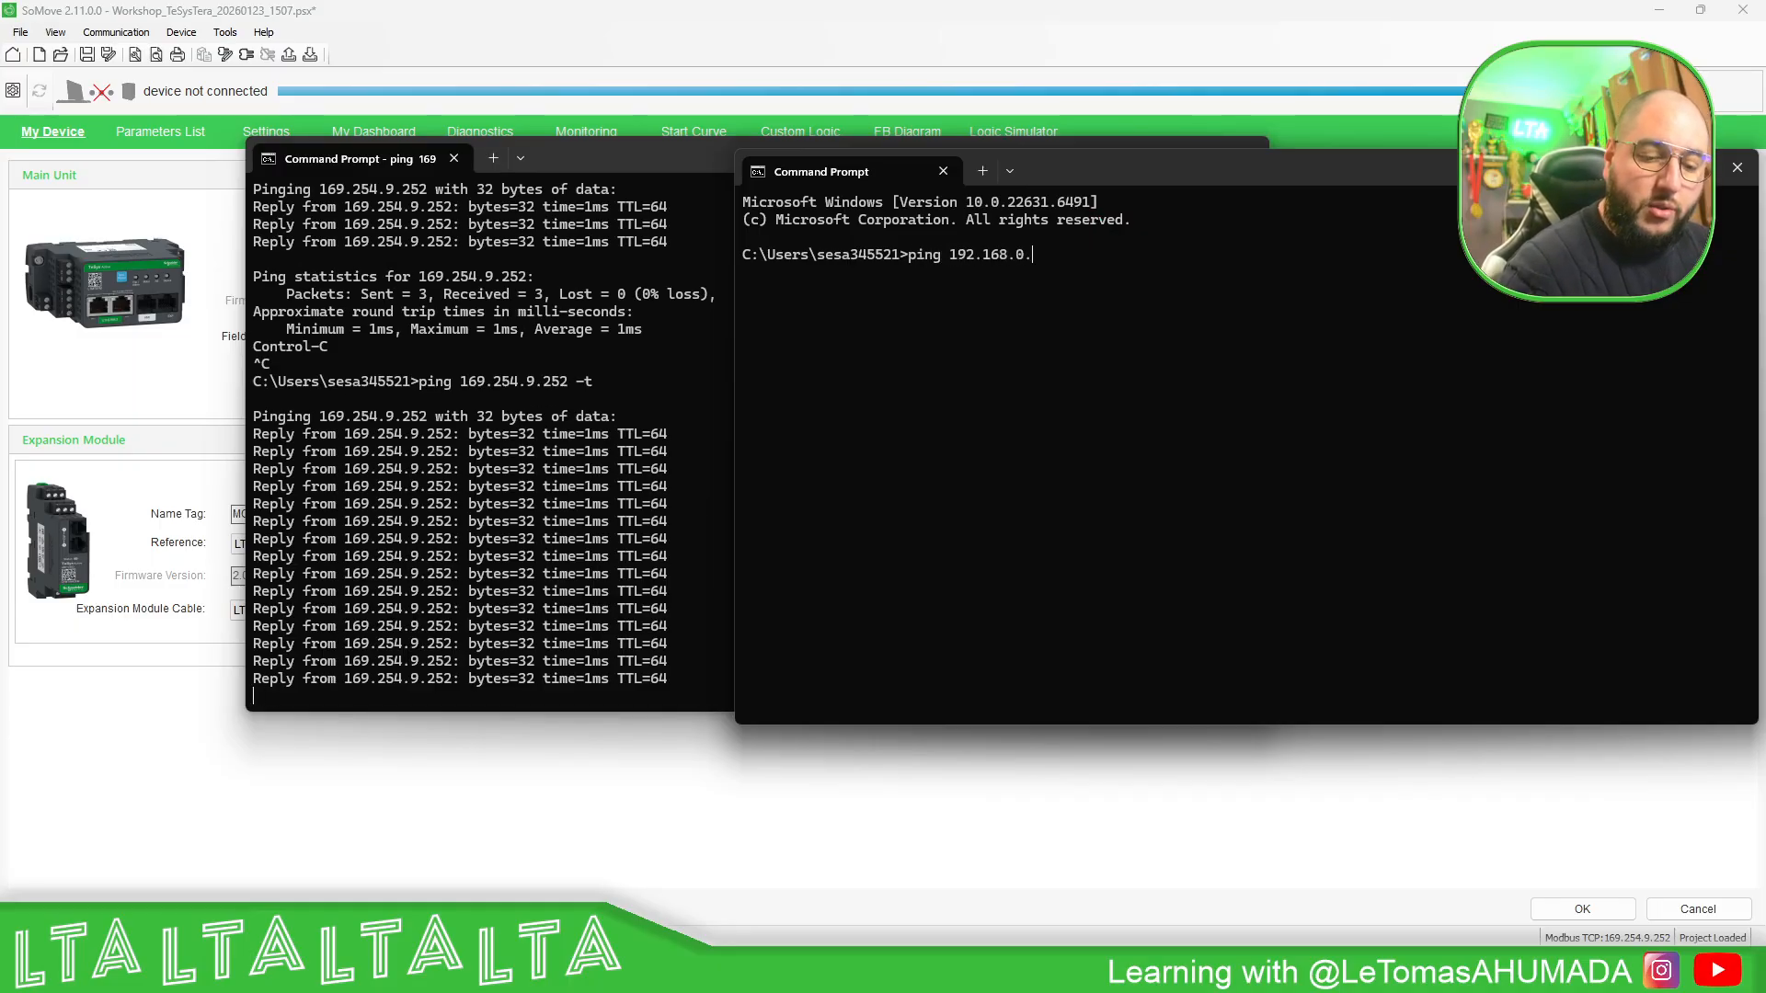
{"action": "type", "text": "190 -t"}
{"action": "key", "text": "Return"}
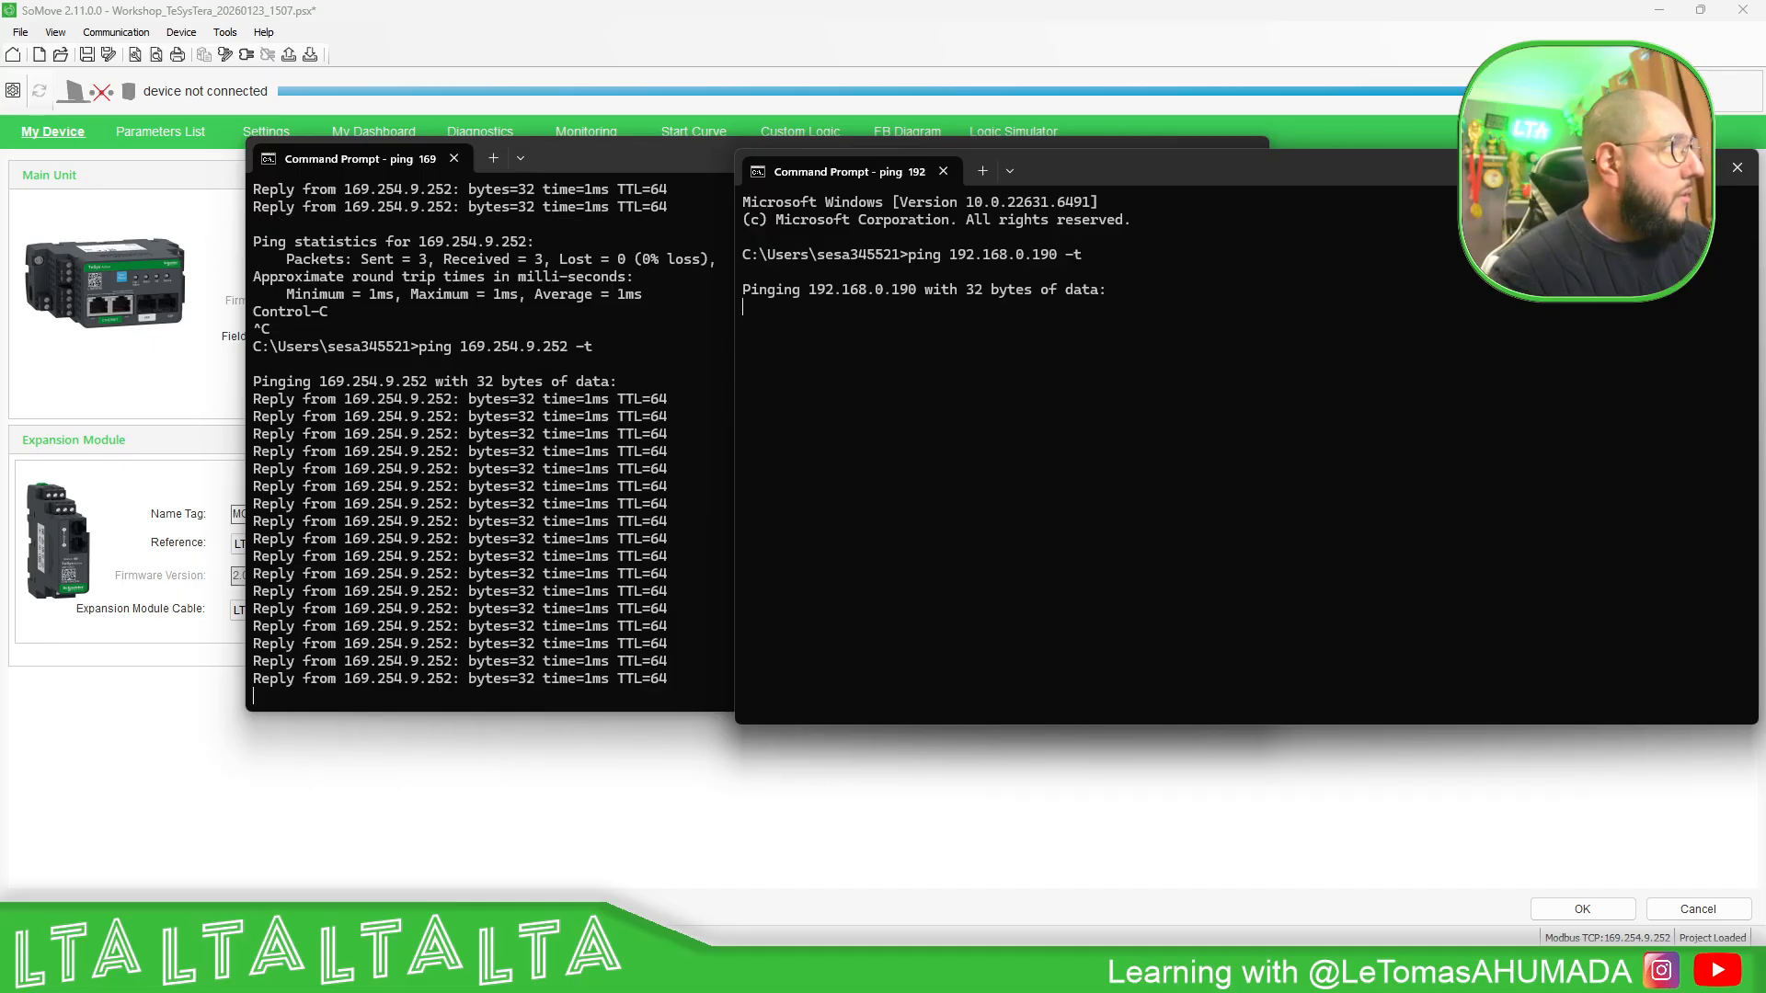
- Return to SoMove, start downloading the project configuration to the TeSys Tera and accept the unintended equipment operation safety notice
{"action": "left_click", "coordinate": [588, 16]}
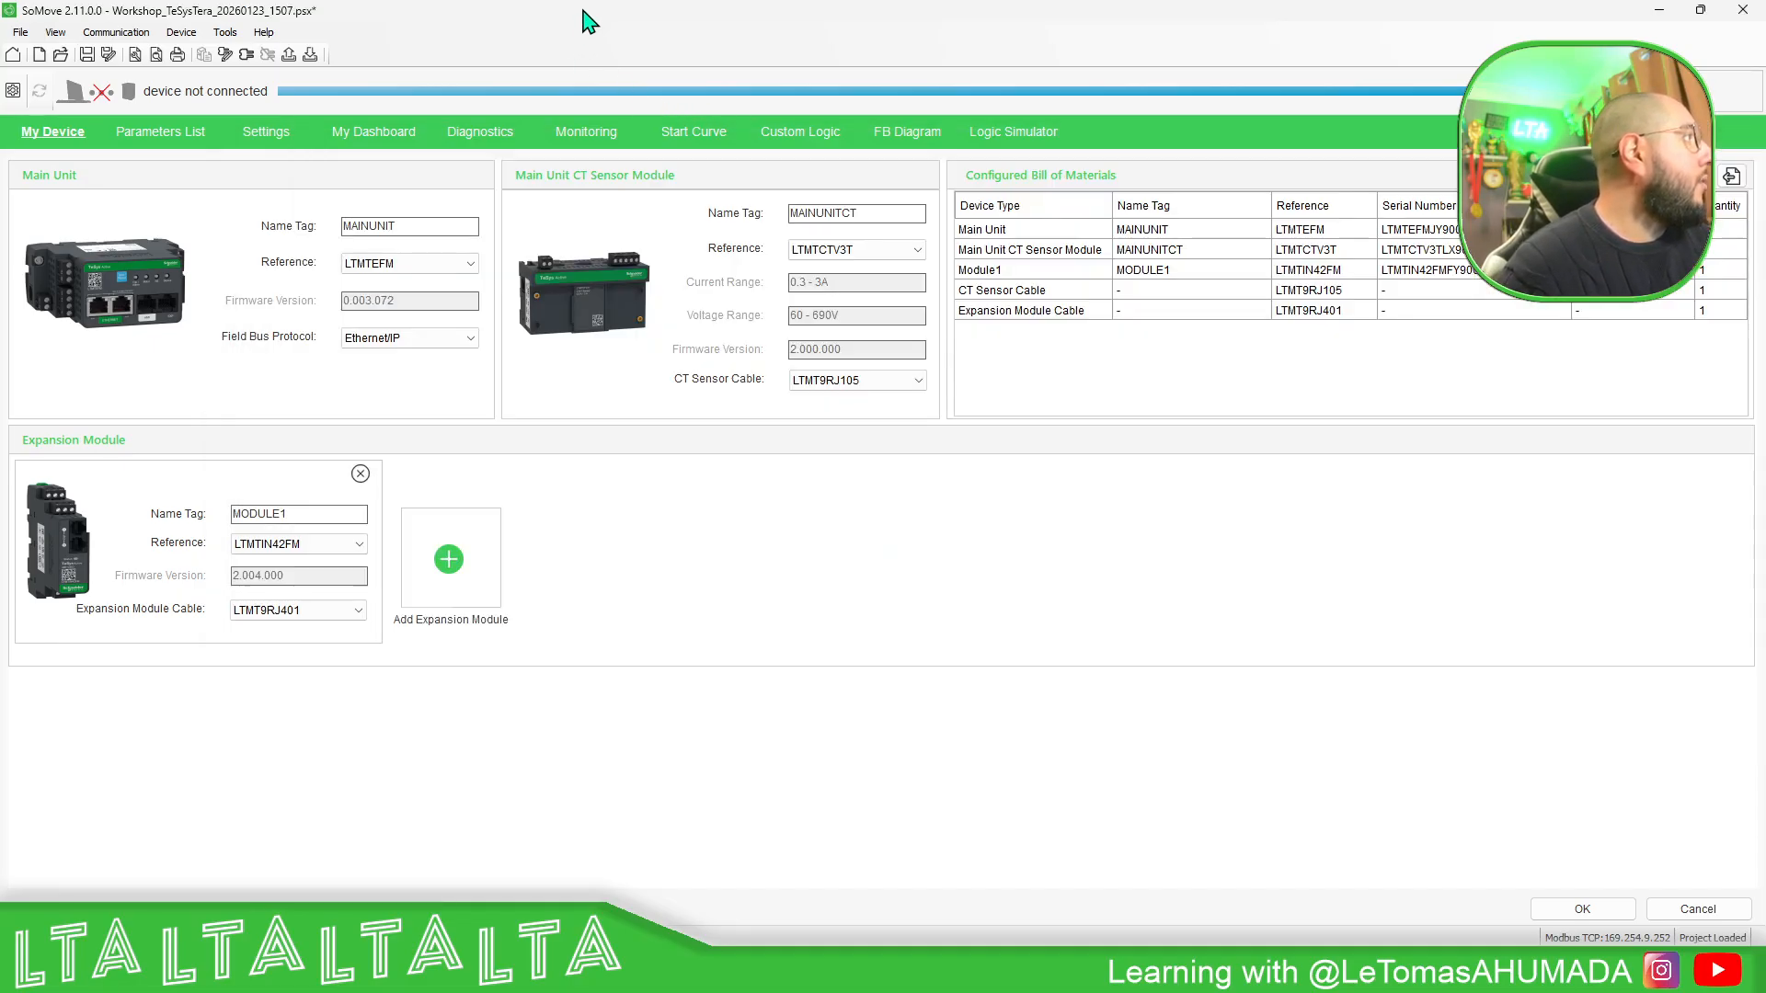
{"action": "left_click", "coordinate": [309, 55]}
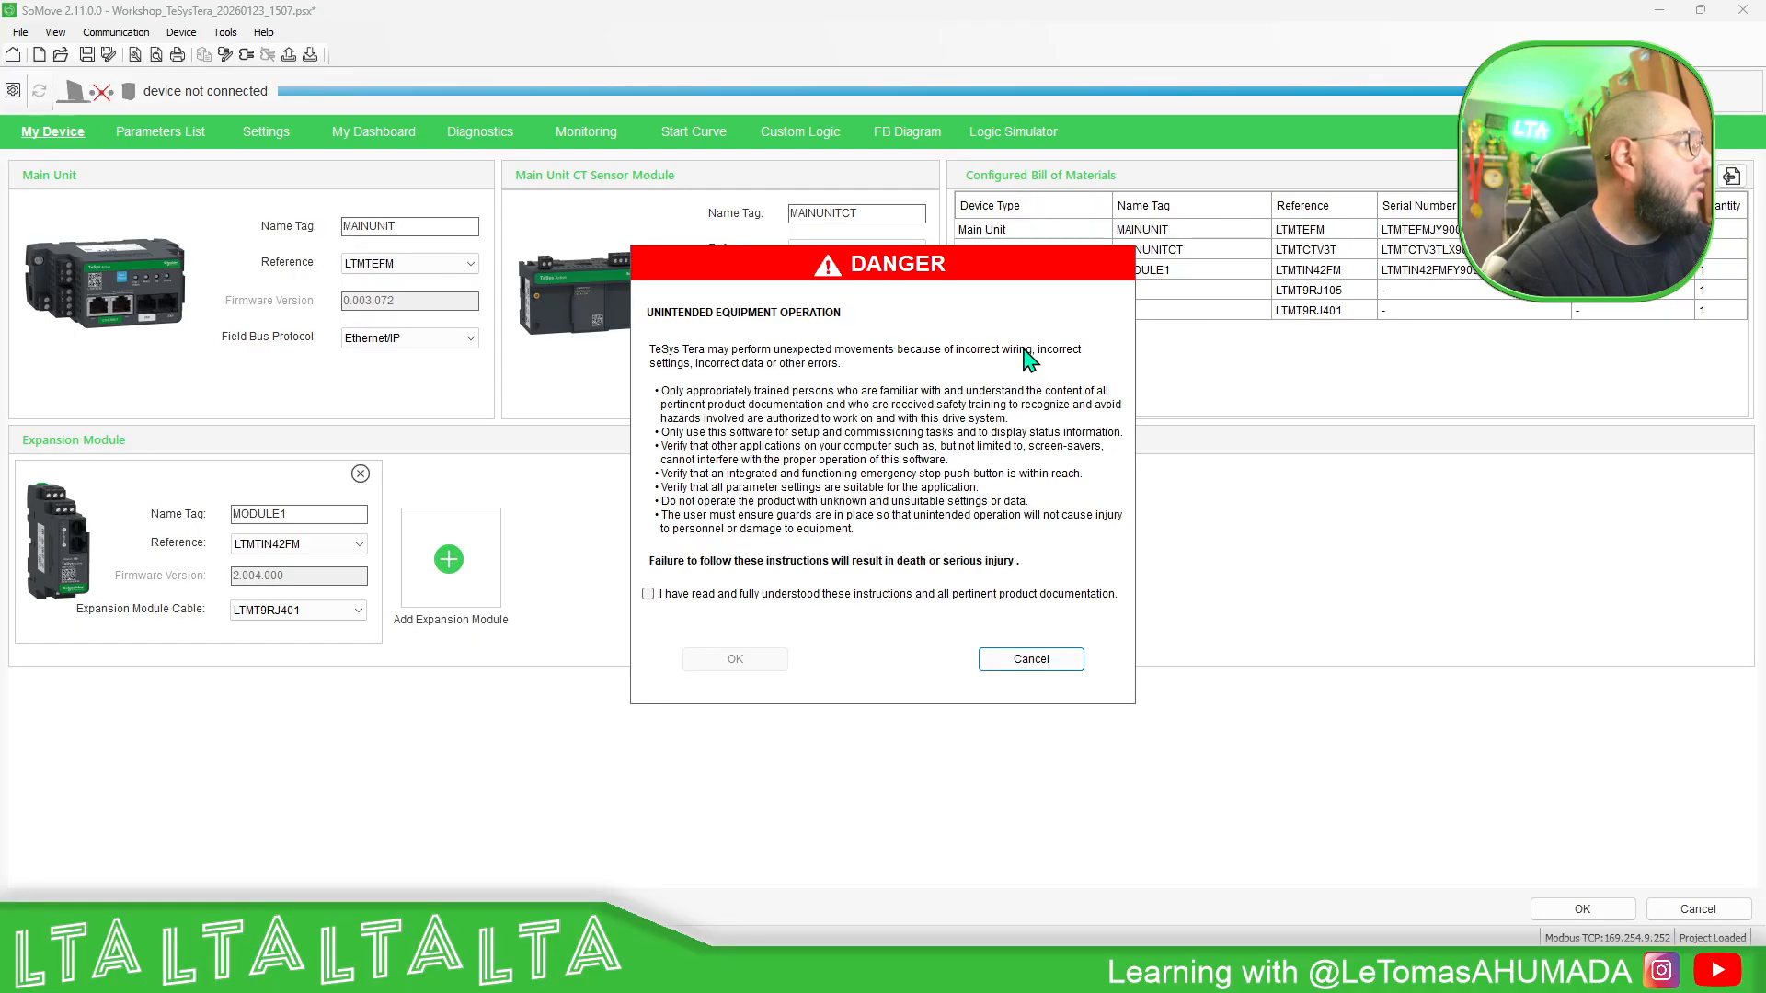
{"action": "left_click", "coordinate": [648, 594]}
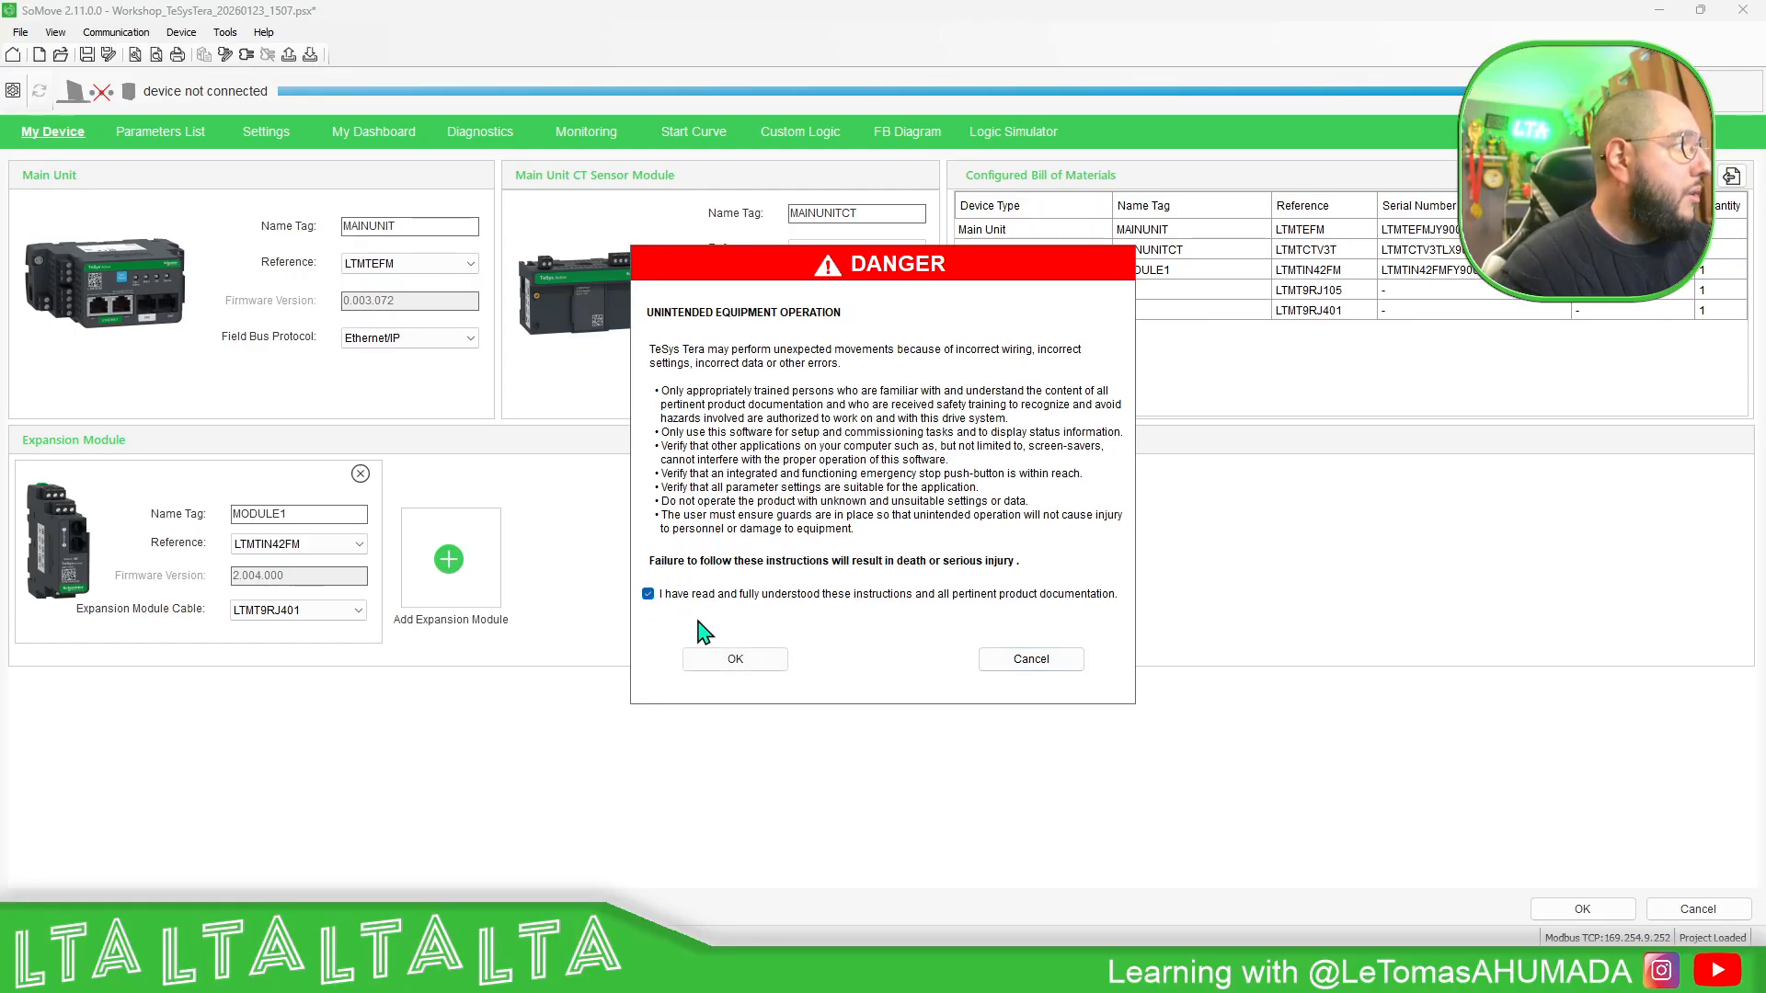
{"action": "left_click", "coordinate": [735, 660]}
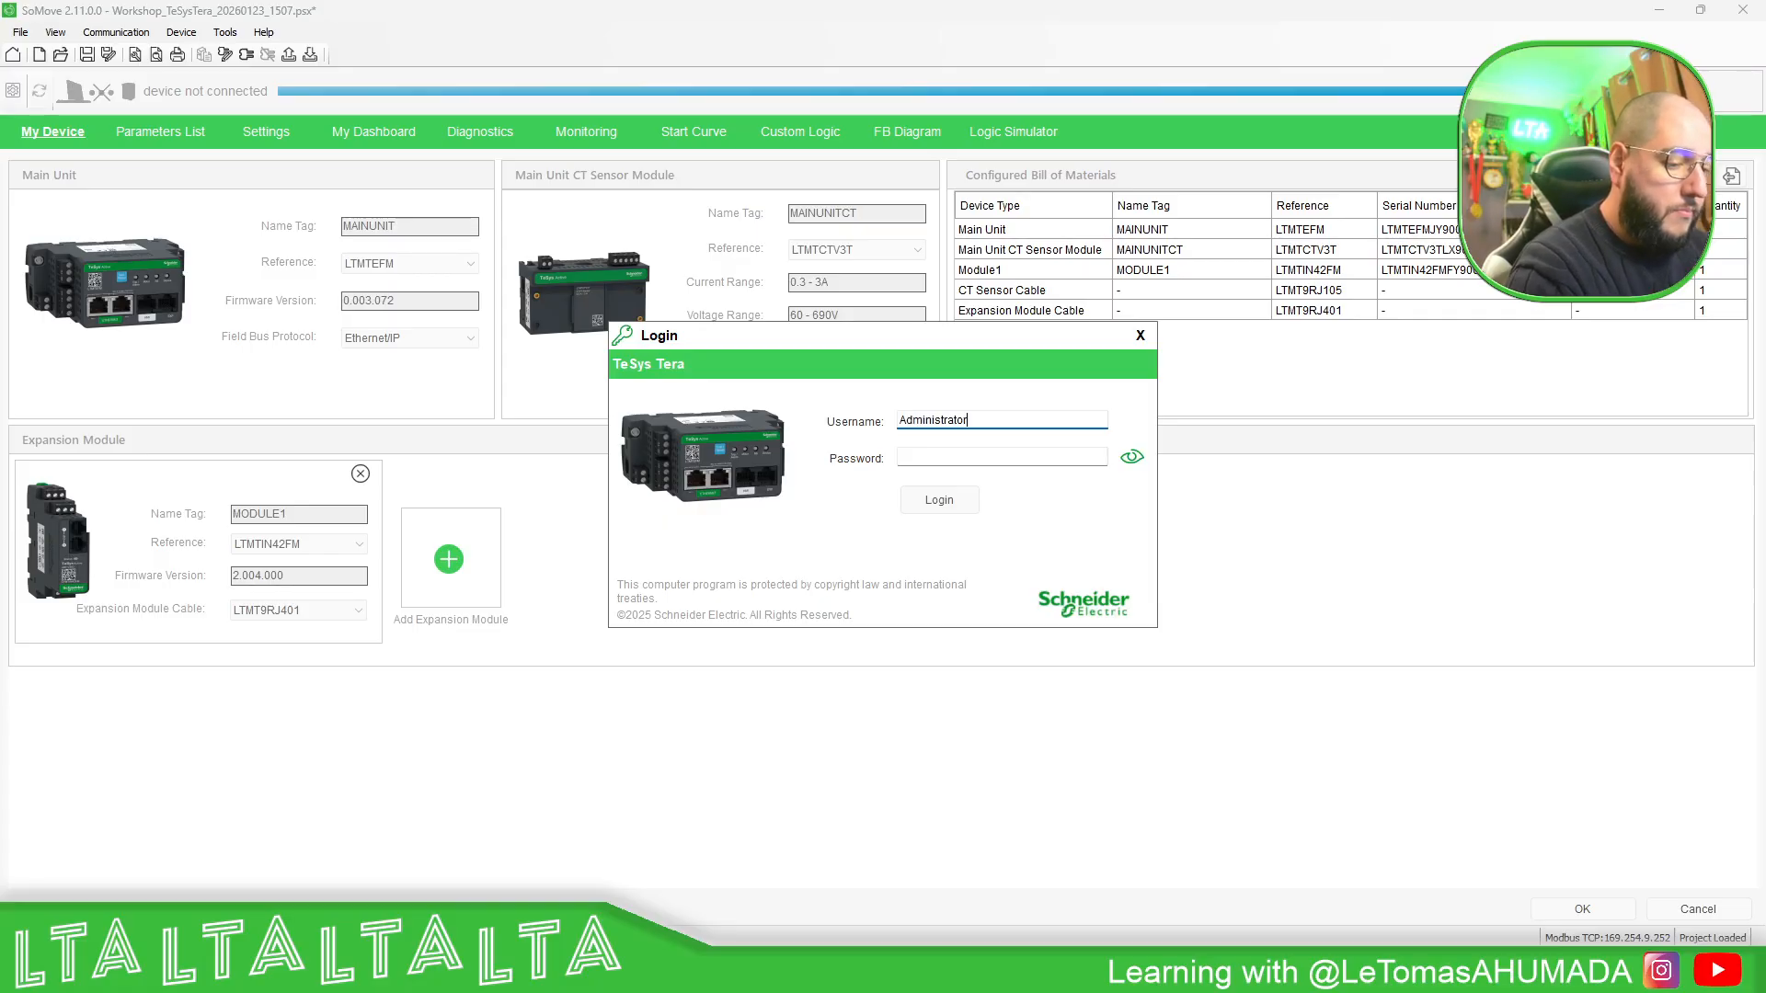
- Log in to the TeSys Tera as Administrator with the account password, showing the password to check it
{"action": "key", "text": "Tab"}
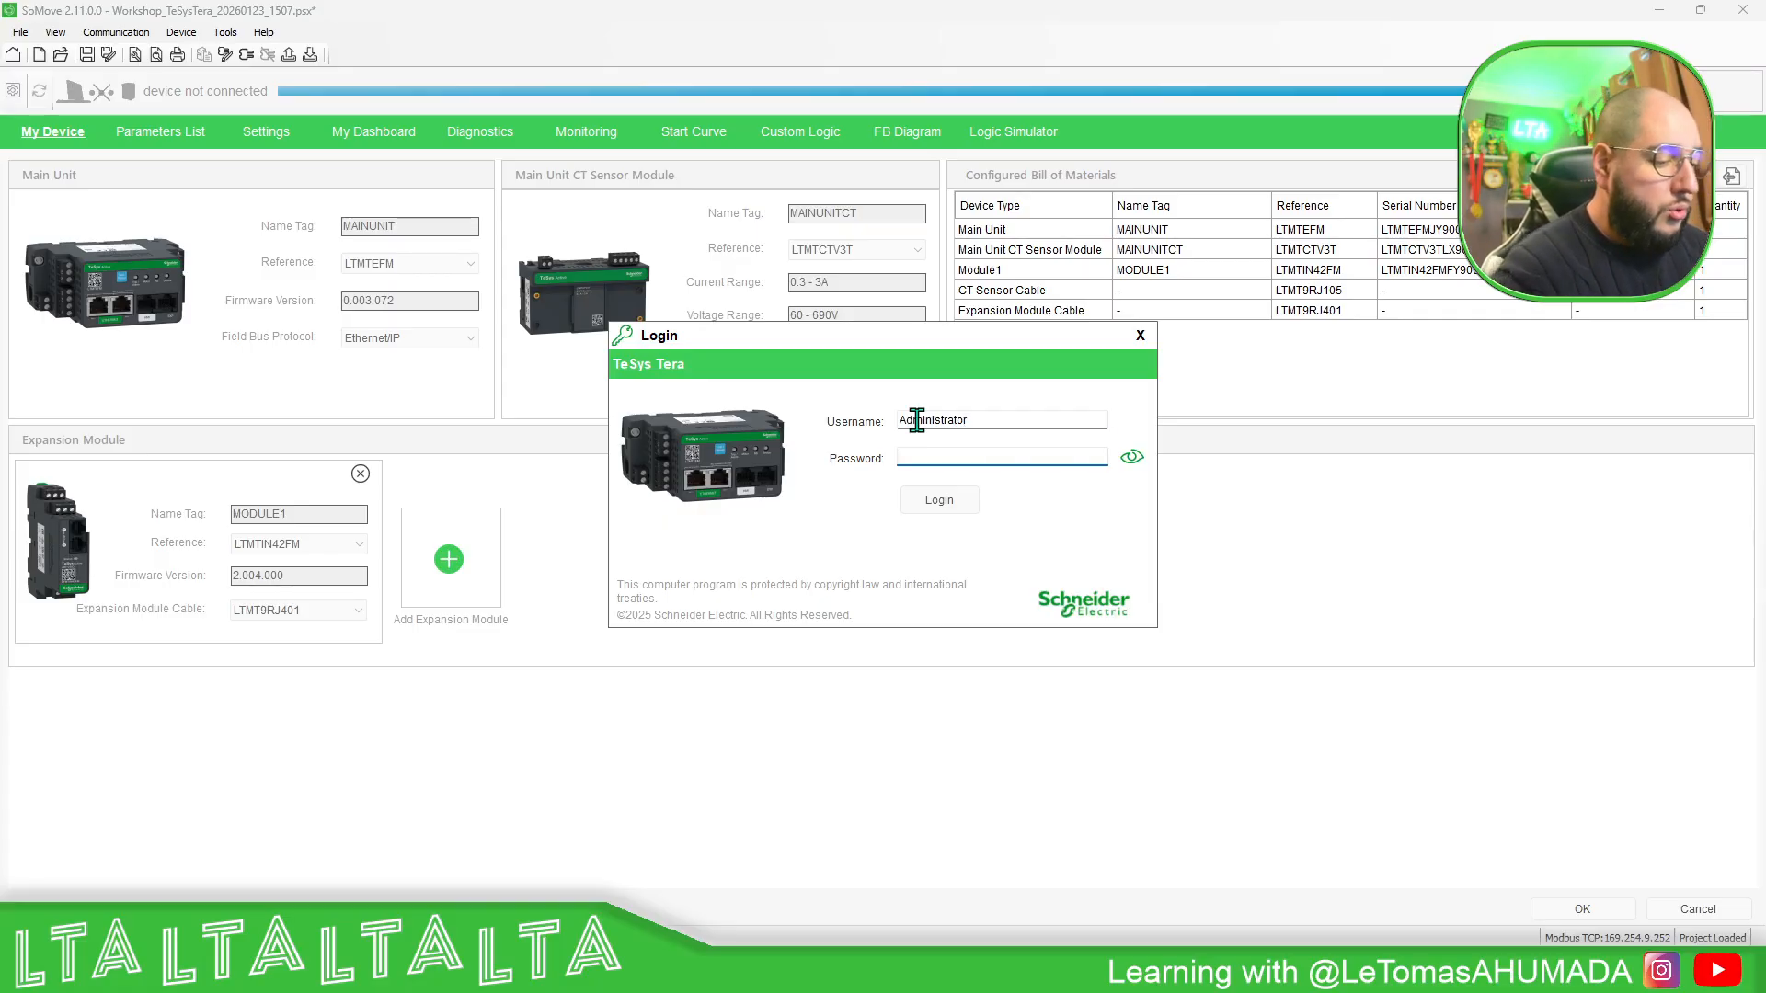
{"action": "type", "text": "•"}
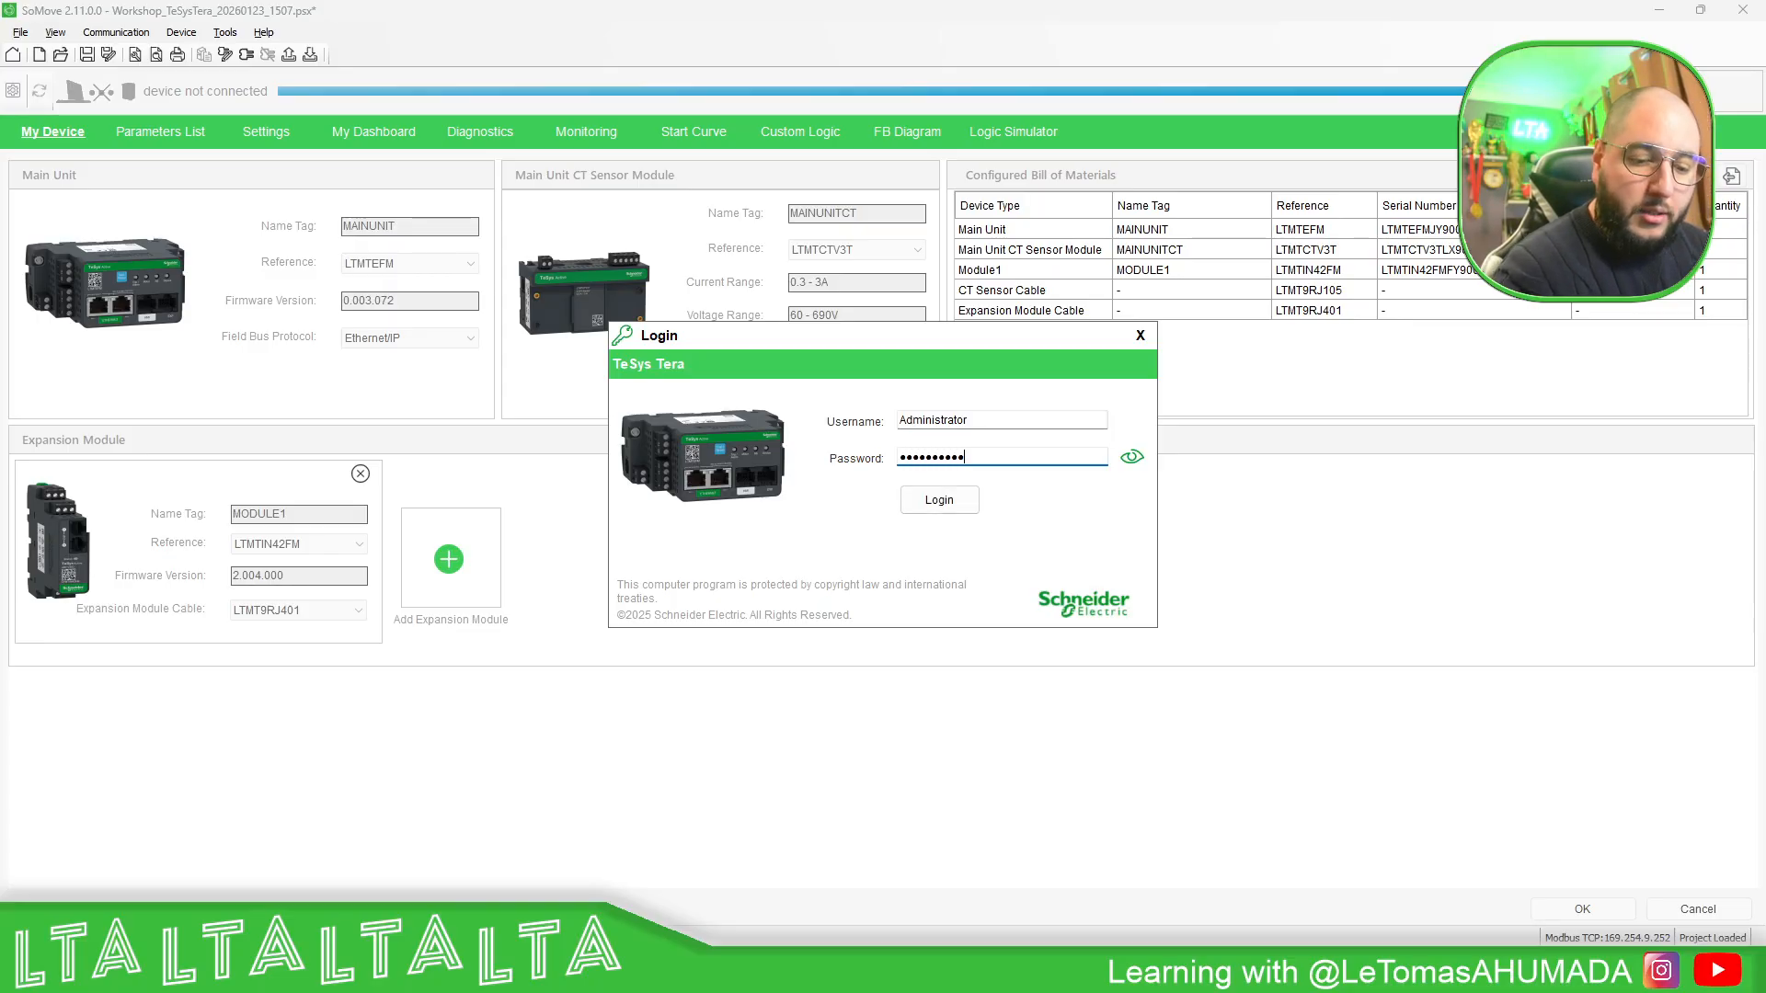
{"action": "left_click", "coordinate": [1132, 457]}
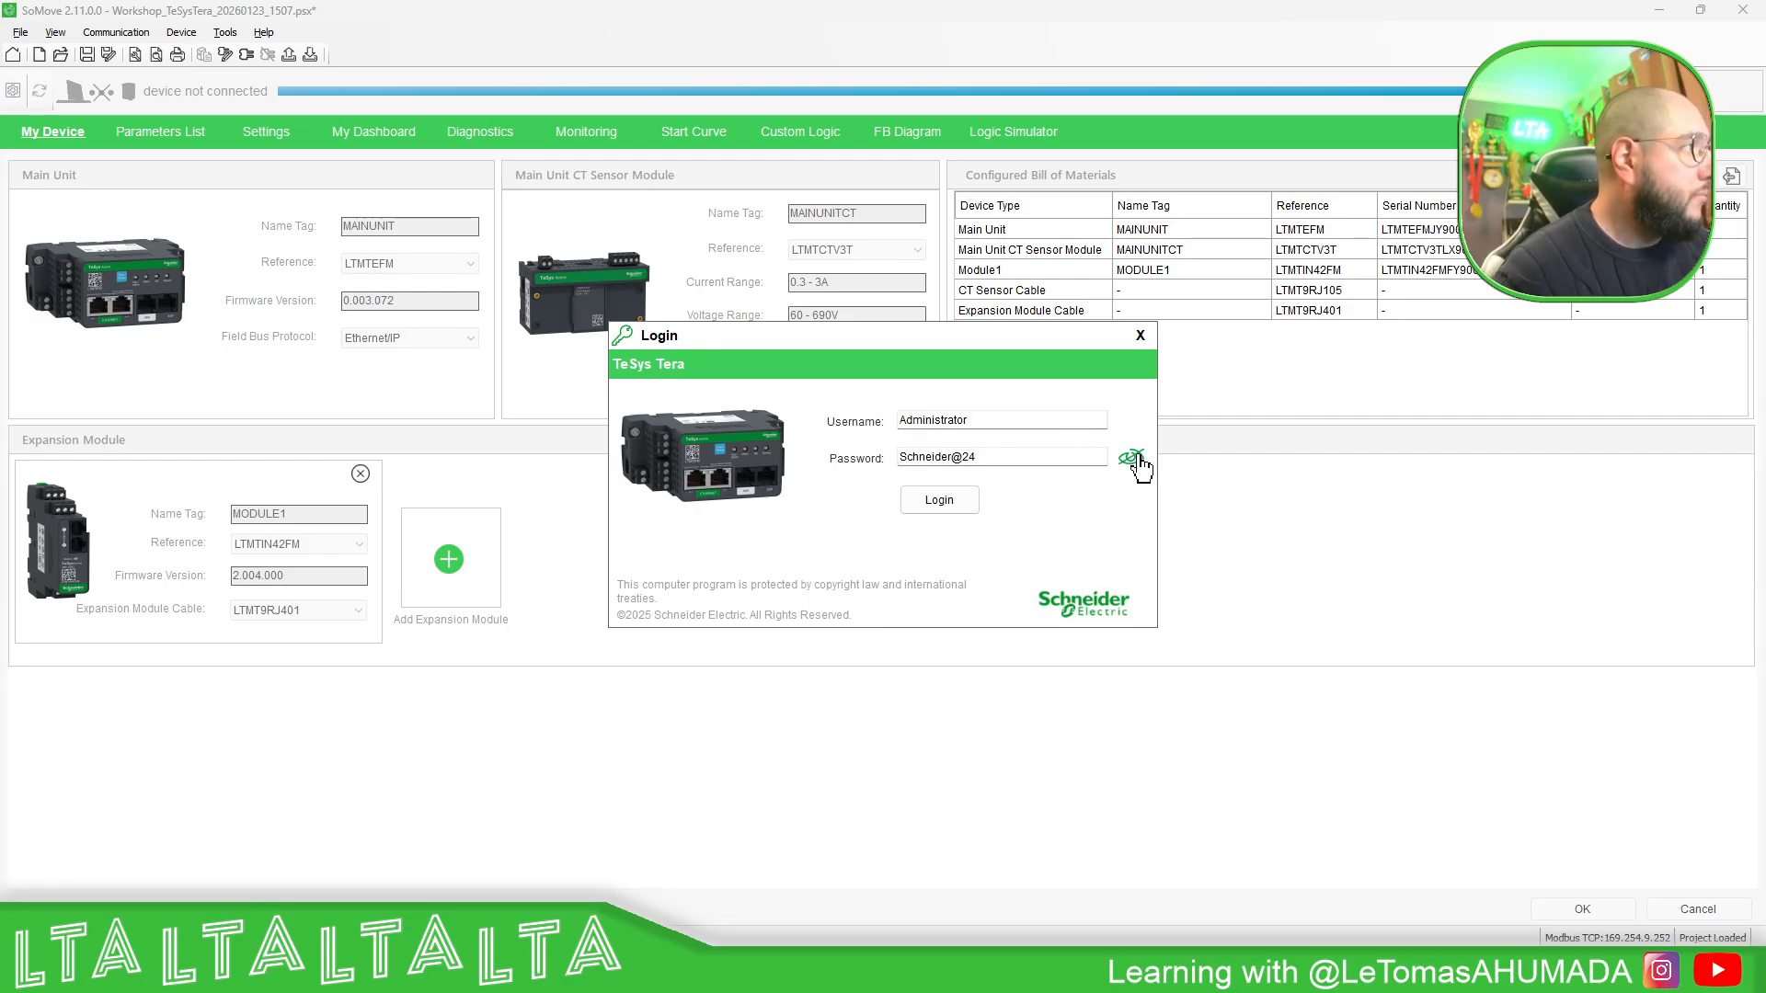
{"action": "left_click", "coordinate": [967, 504]}
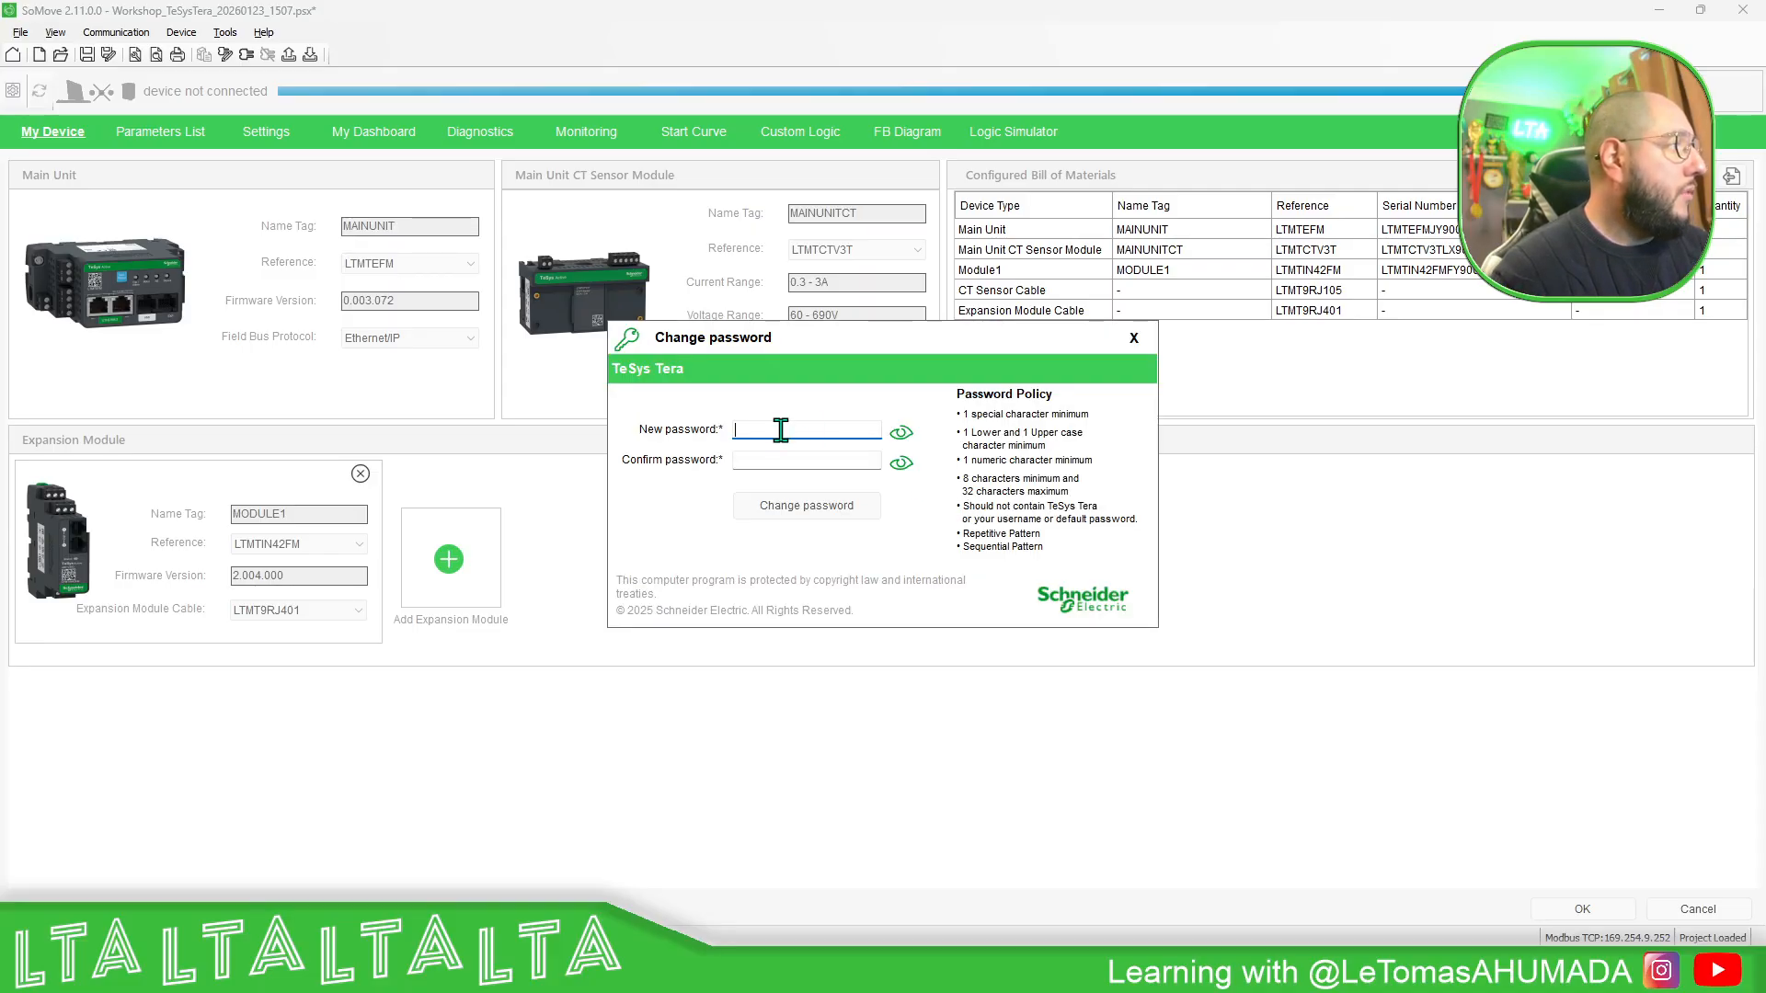
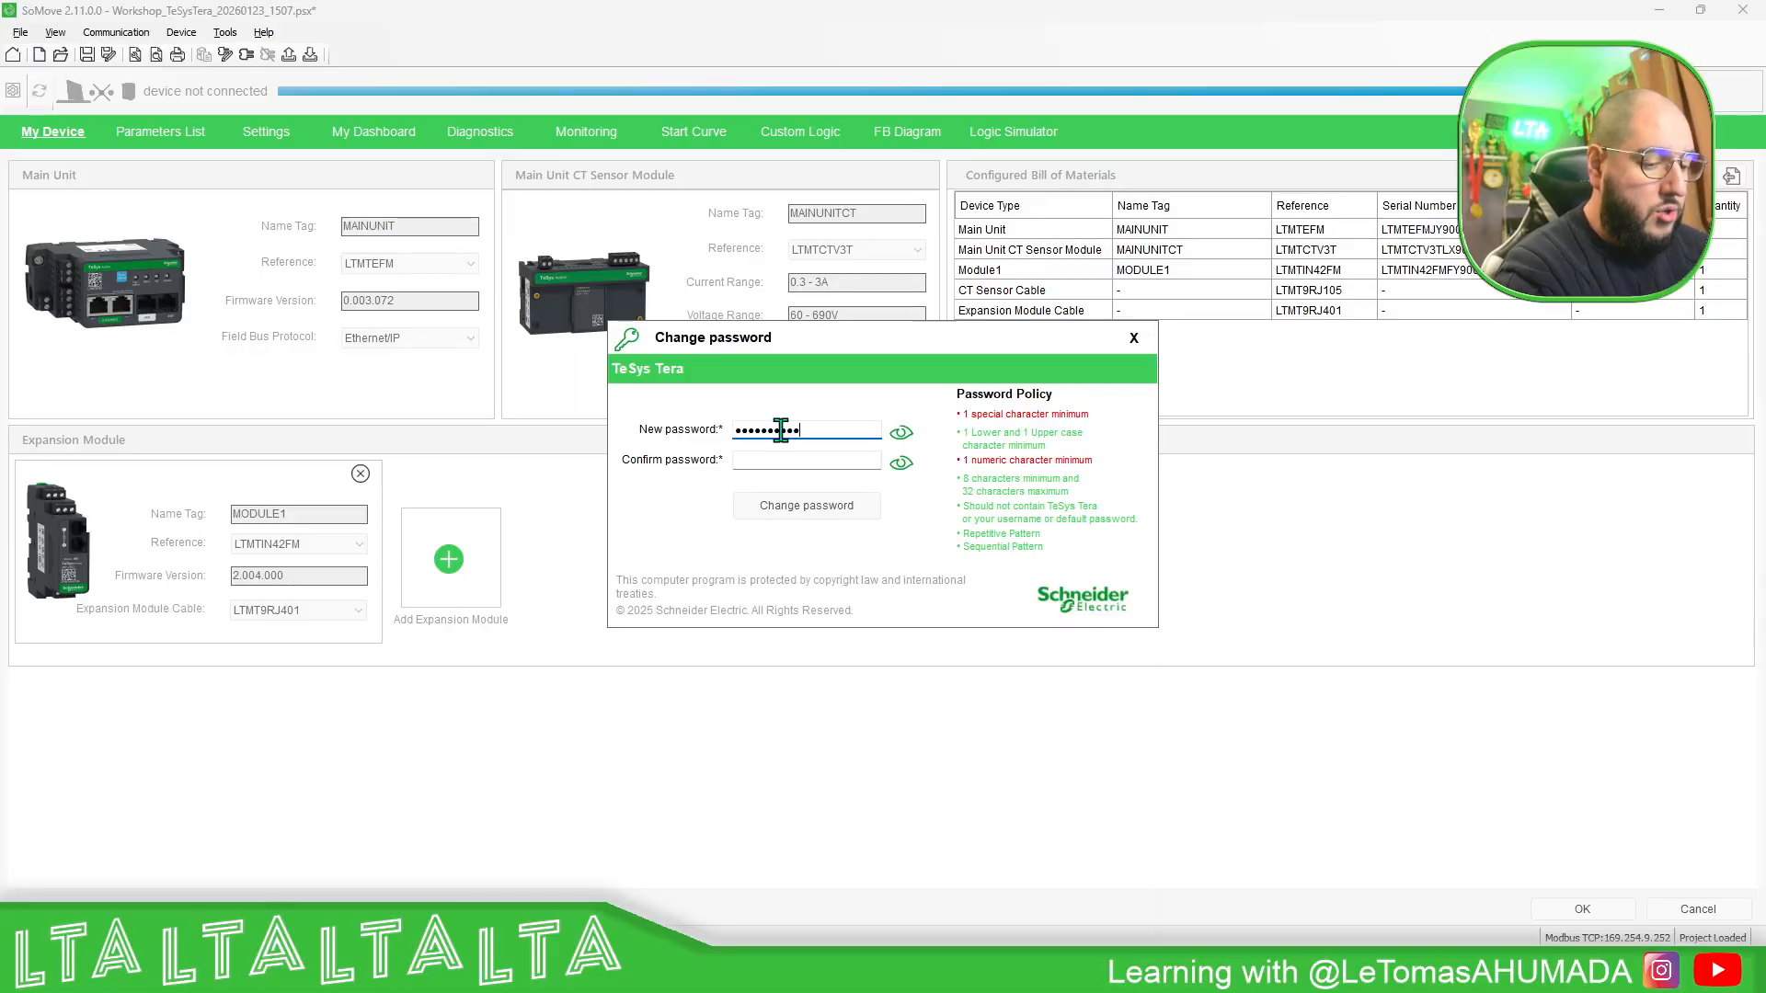
- Set and confirm a new account password that meets the TeSys Tera password policy, then acknowledge the notices
{"action": "key", "text": "Tab"}
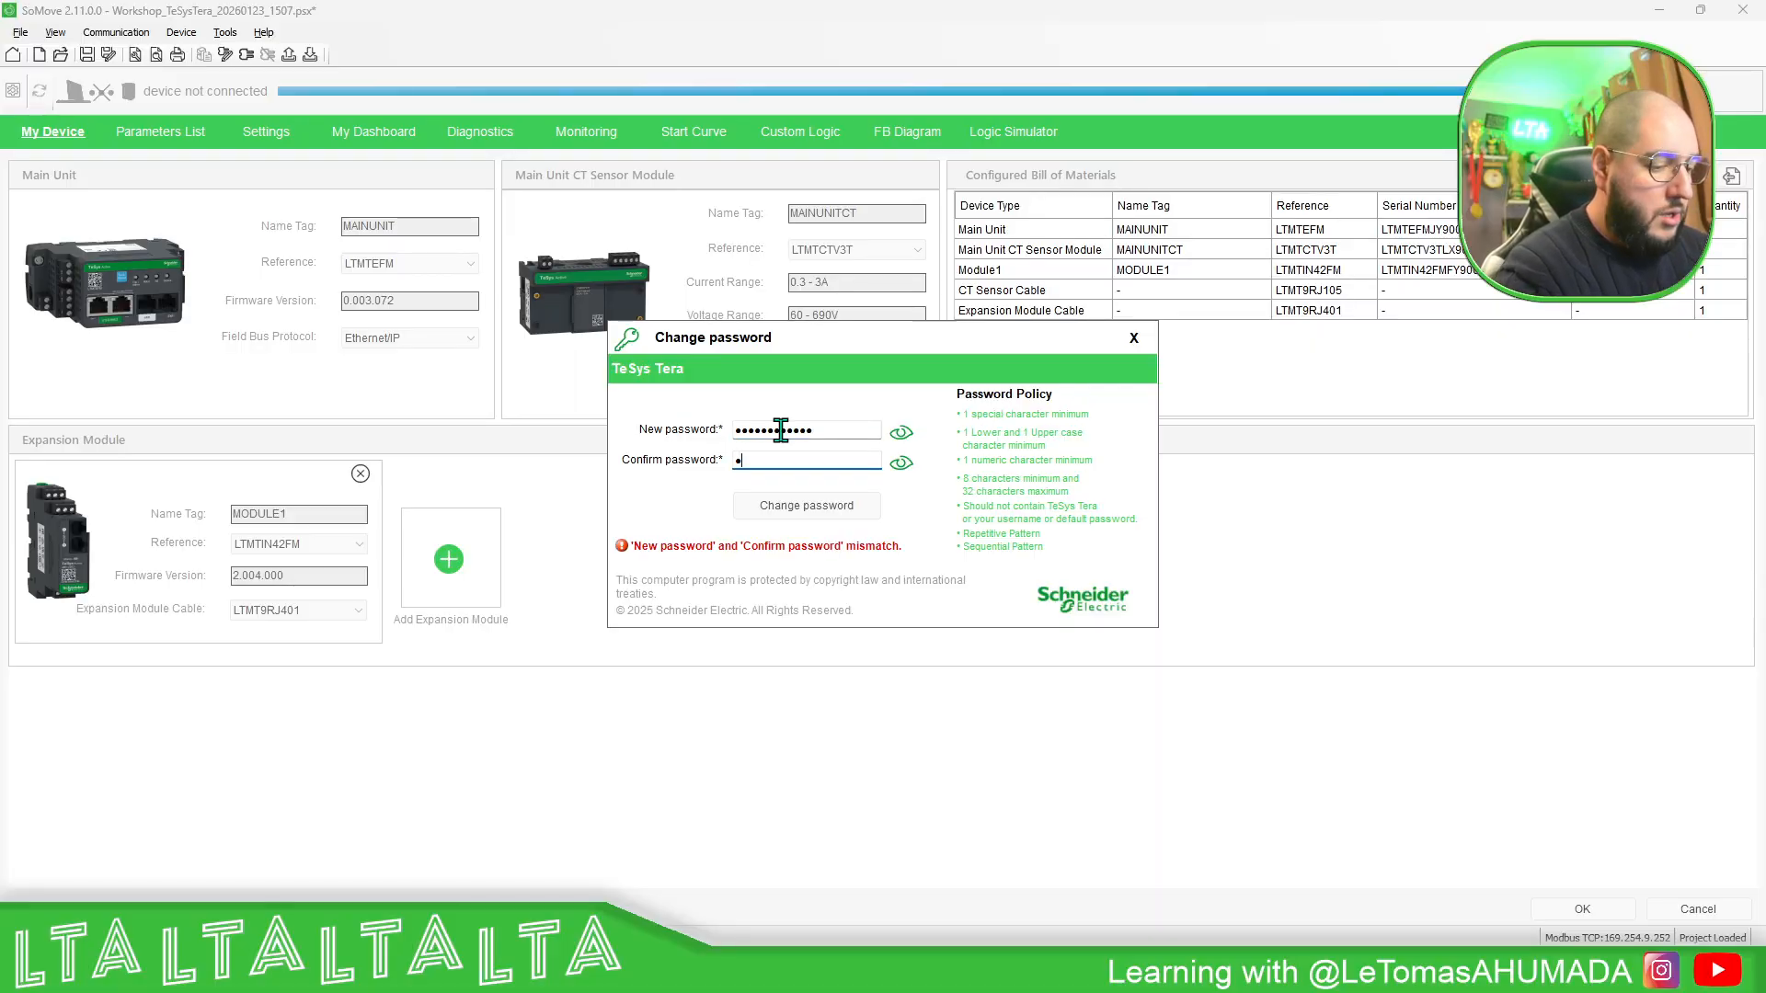
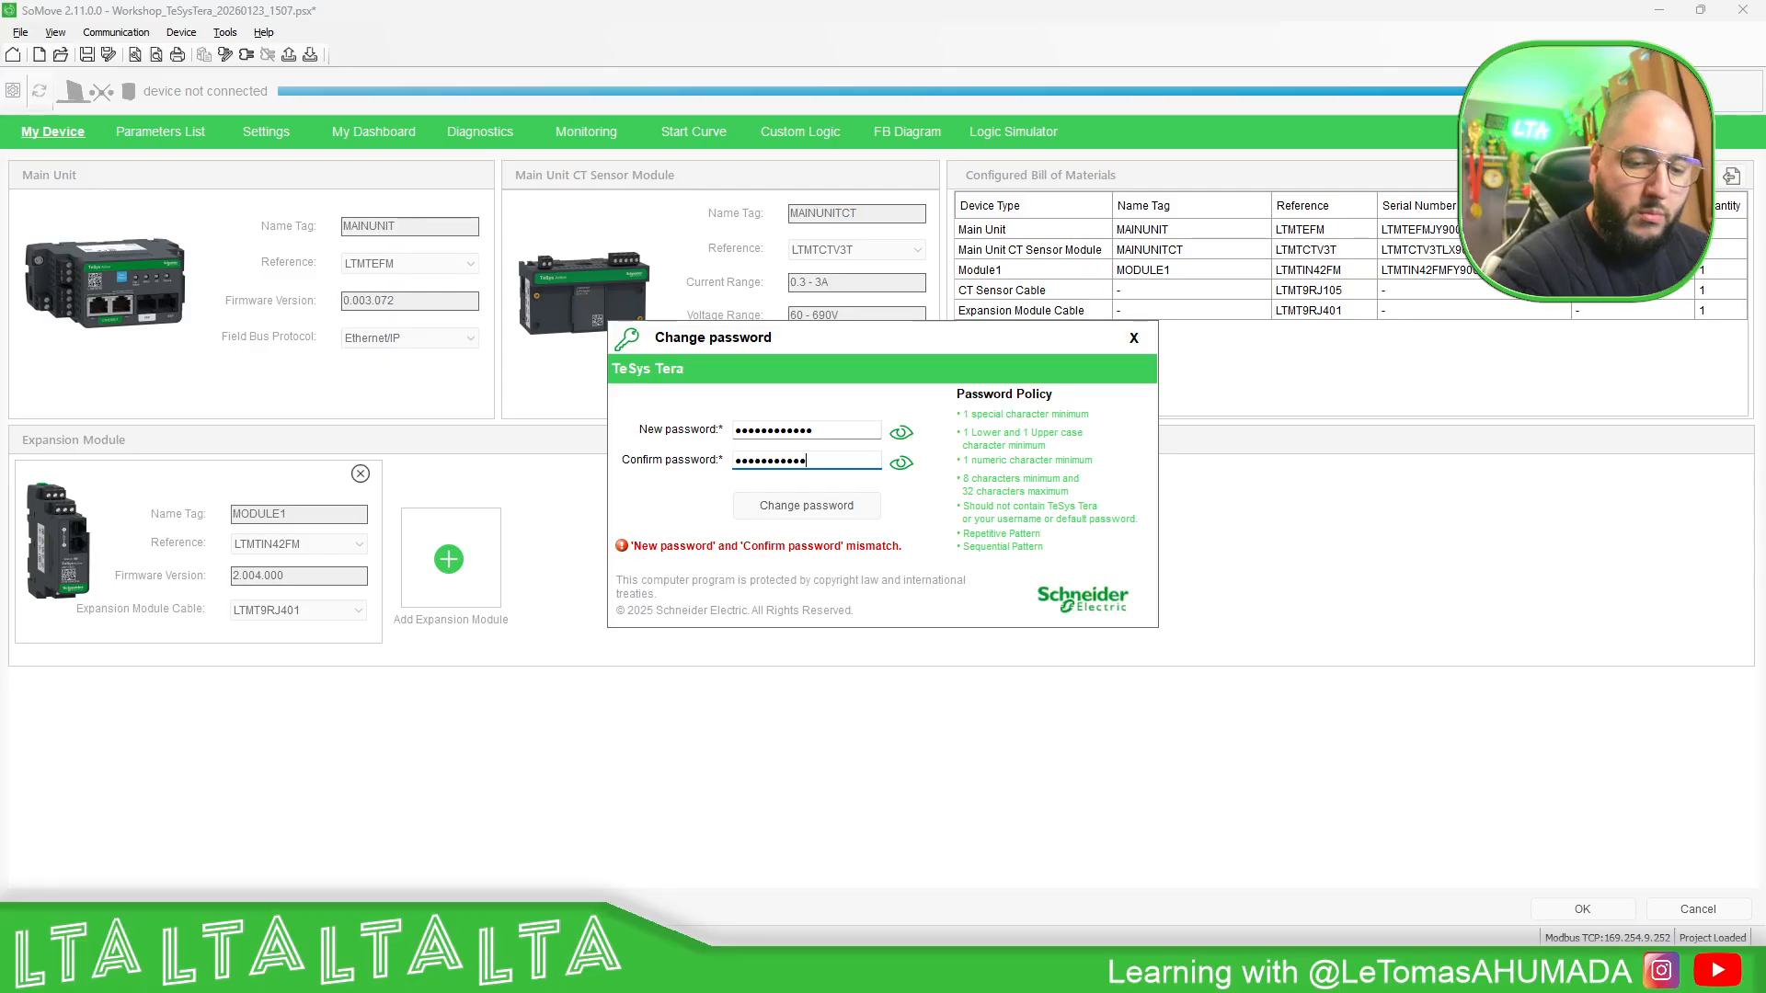
{"action": "left_click", "coordinate": [900, 432]}
{"action": "left_click", "coordinate": [901, 463]}
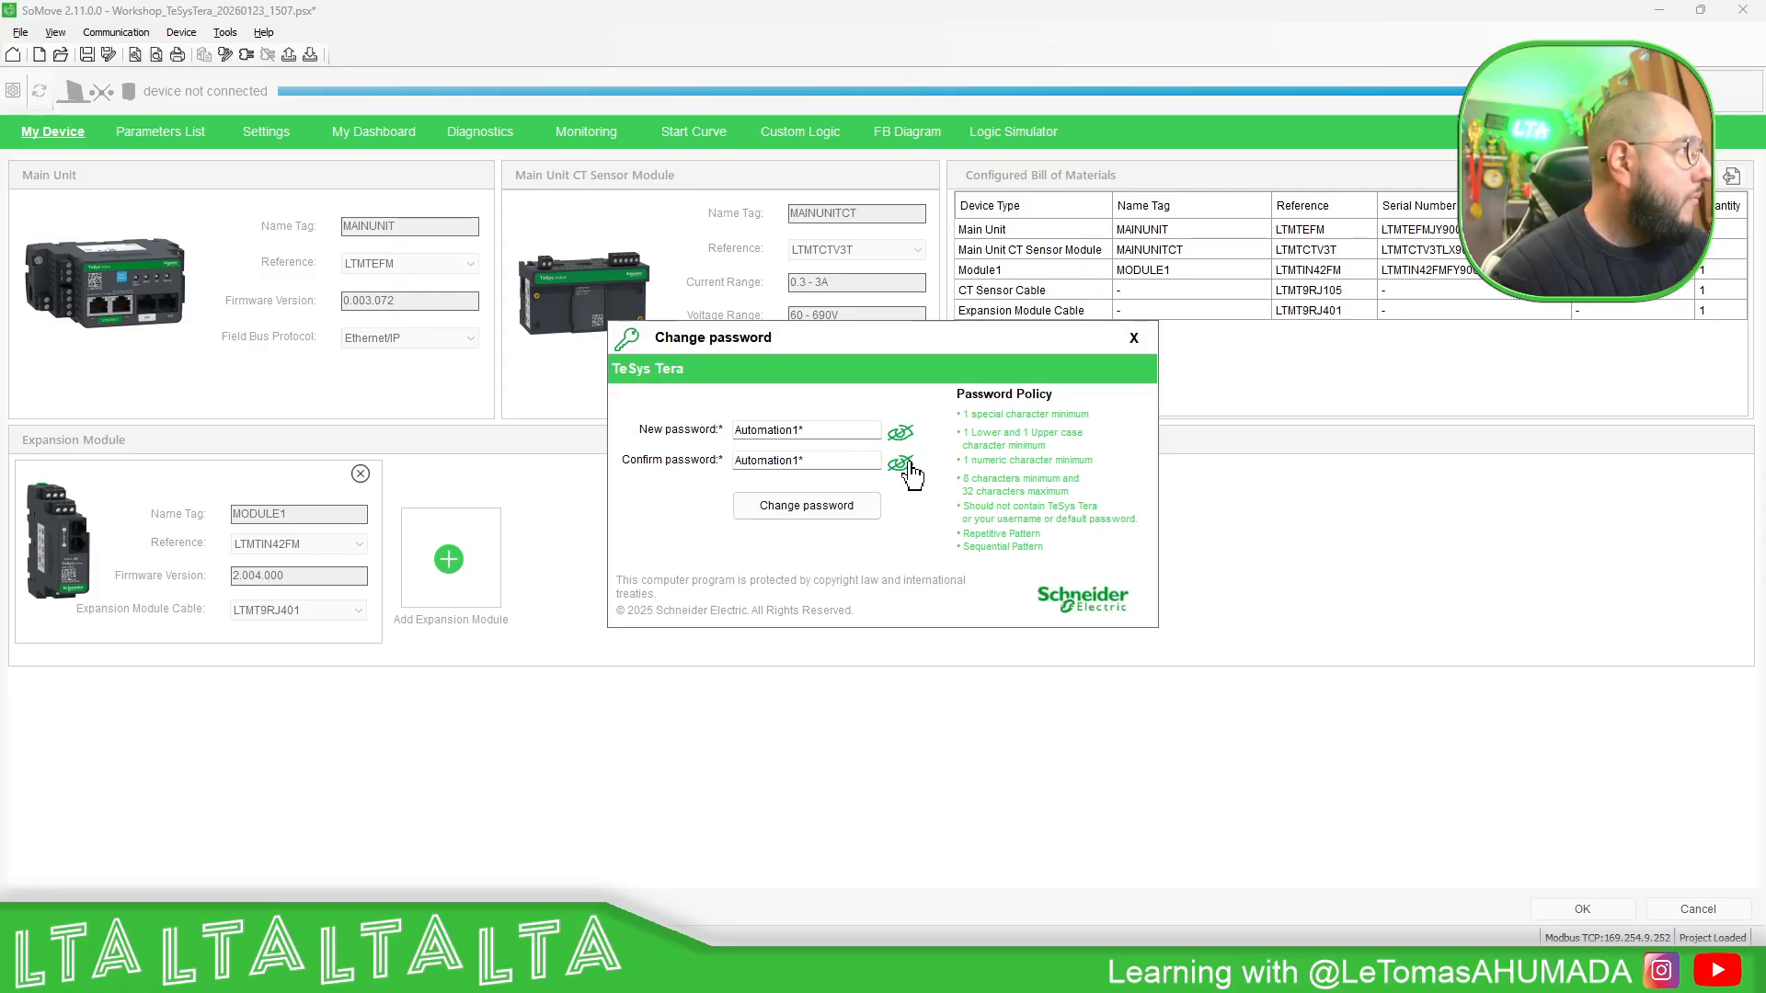
{"action": "left_click", "coordinate": [835, 520]}
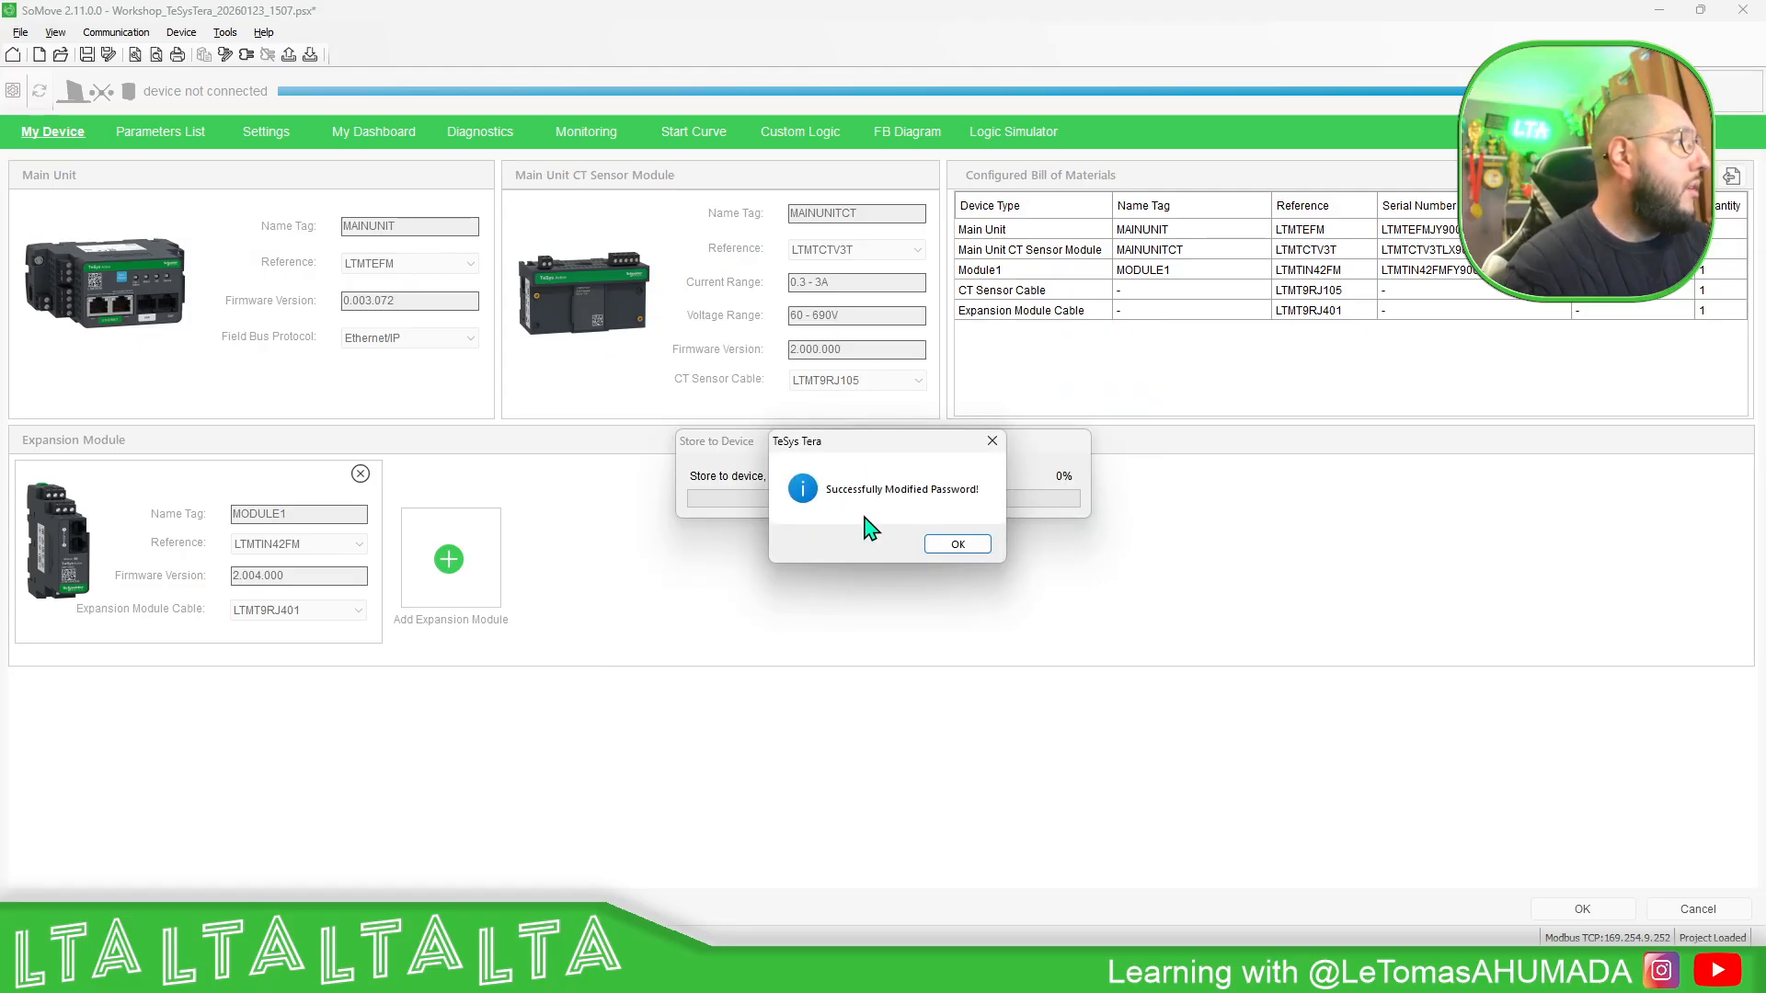
{"action": "left_click", "coordinate": [959, 545]}
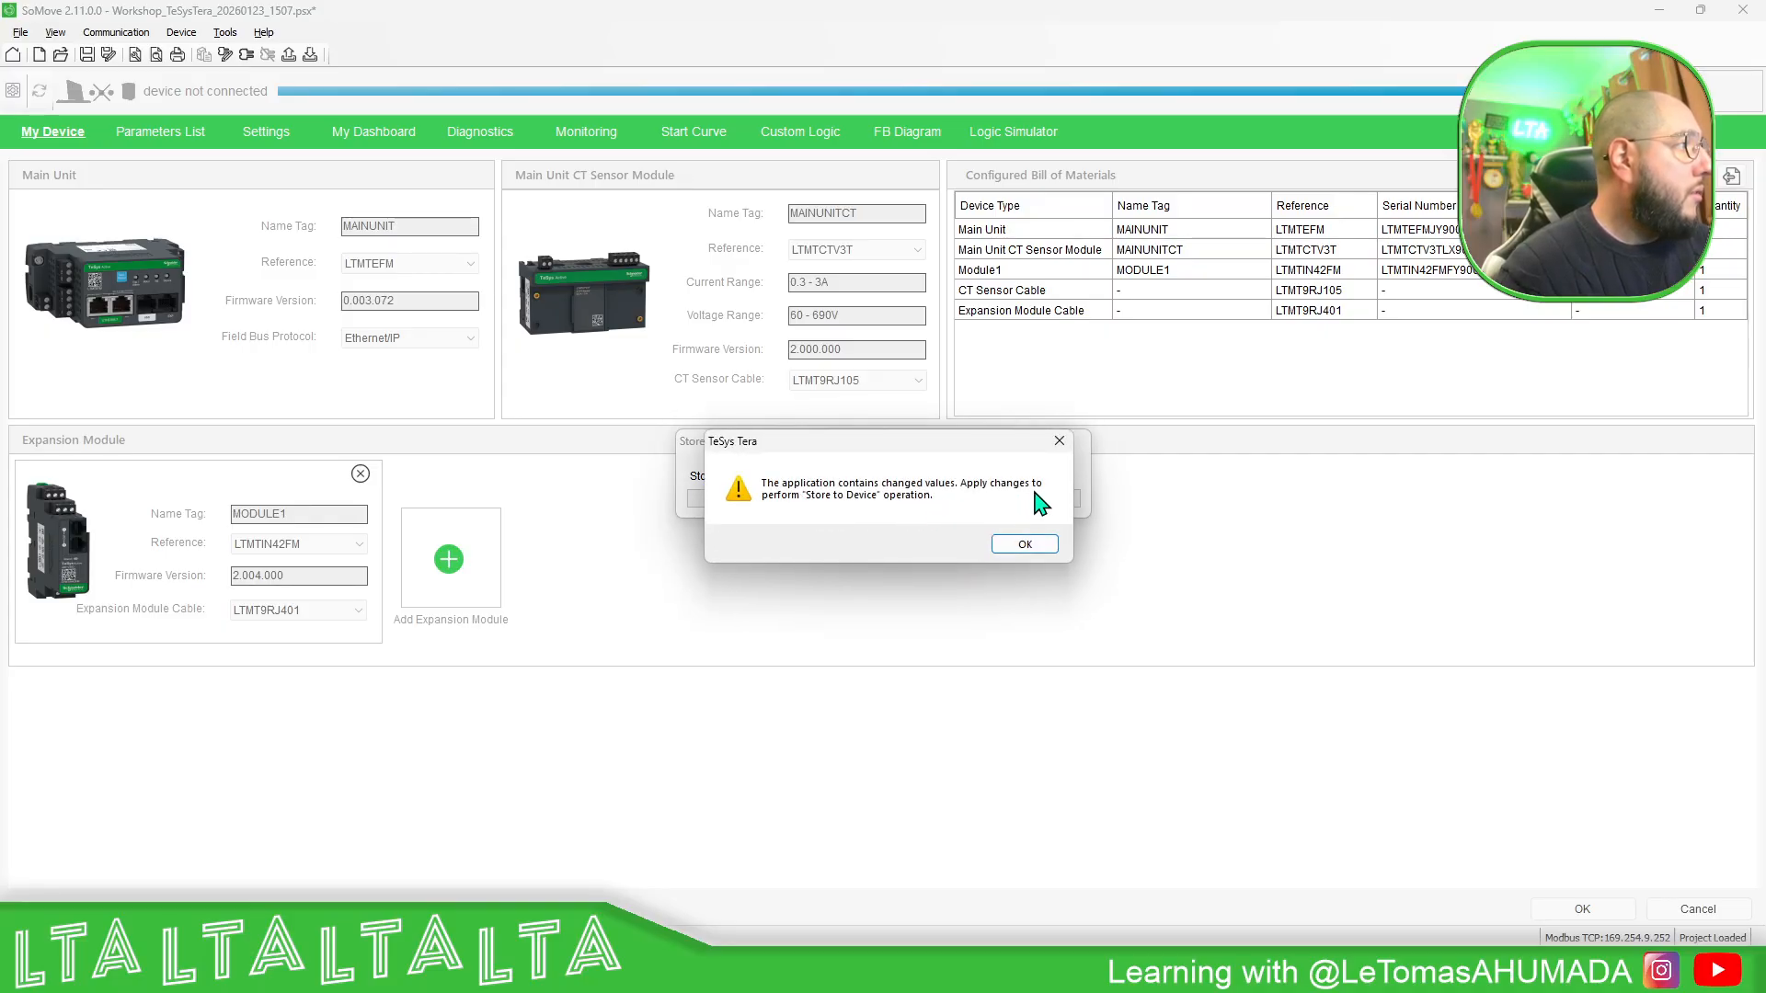
{"action": "left_click", "coordinate": [1032, 550]}
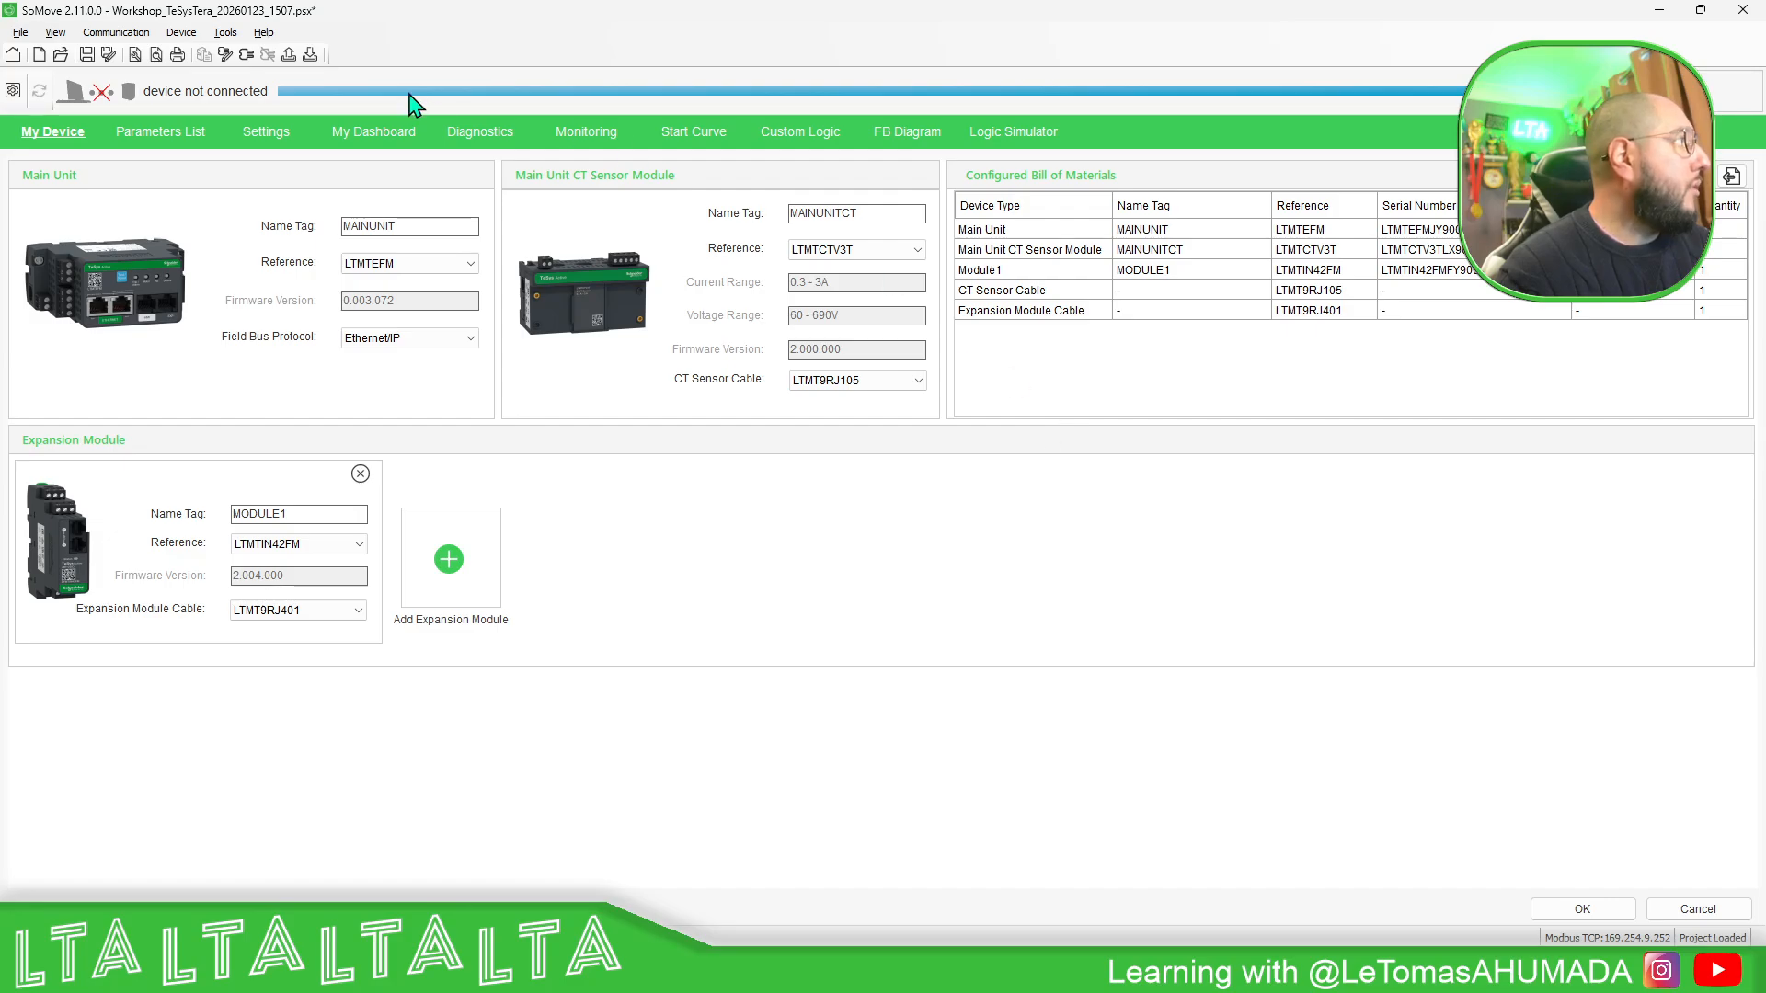
- Try to store the project to the device again, logging in as Administrator with the new account password
{"action": "left_click", "coordinate": [311, 57]}
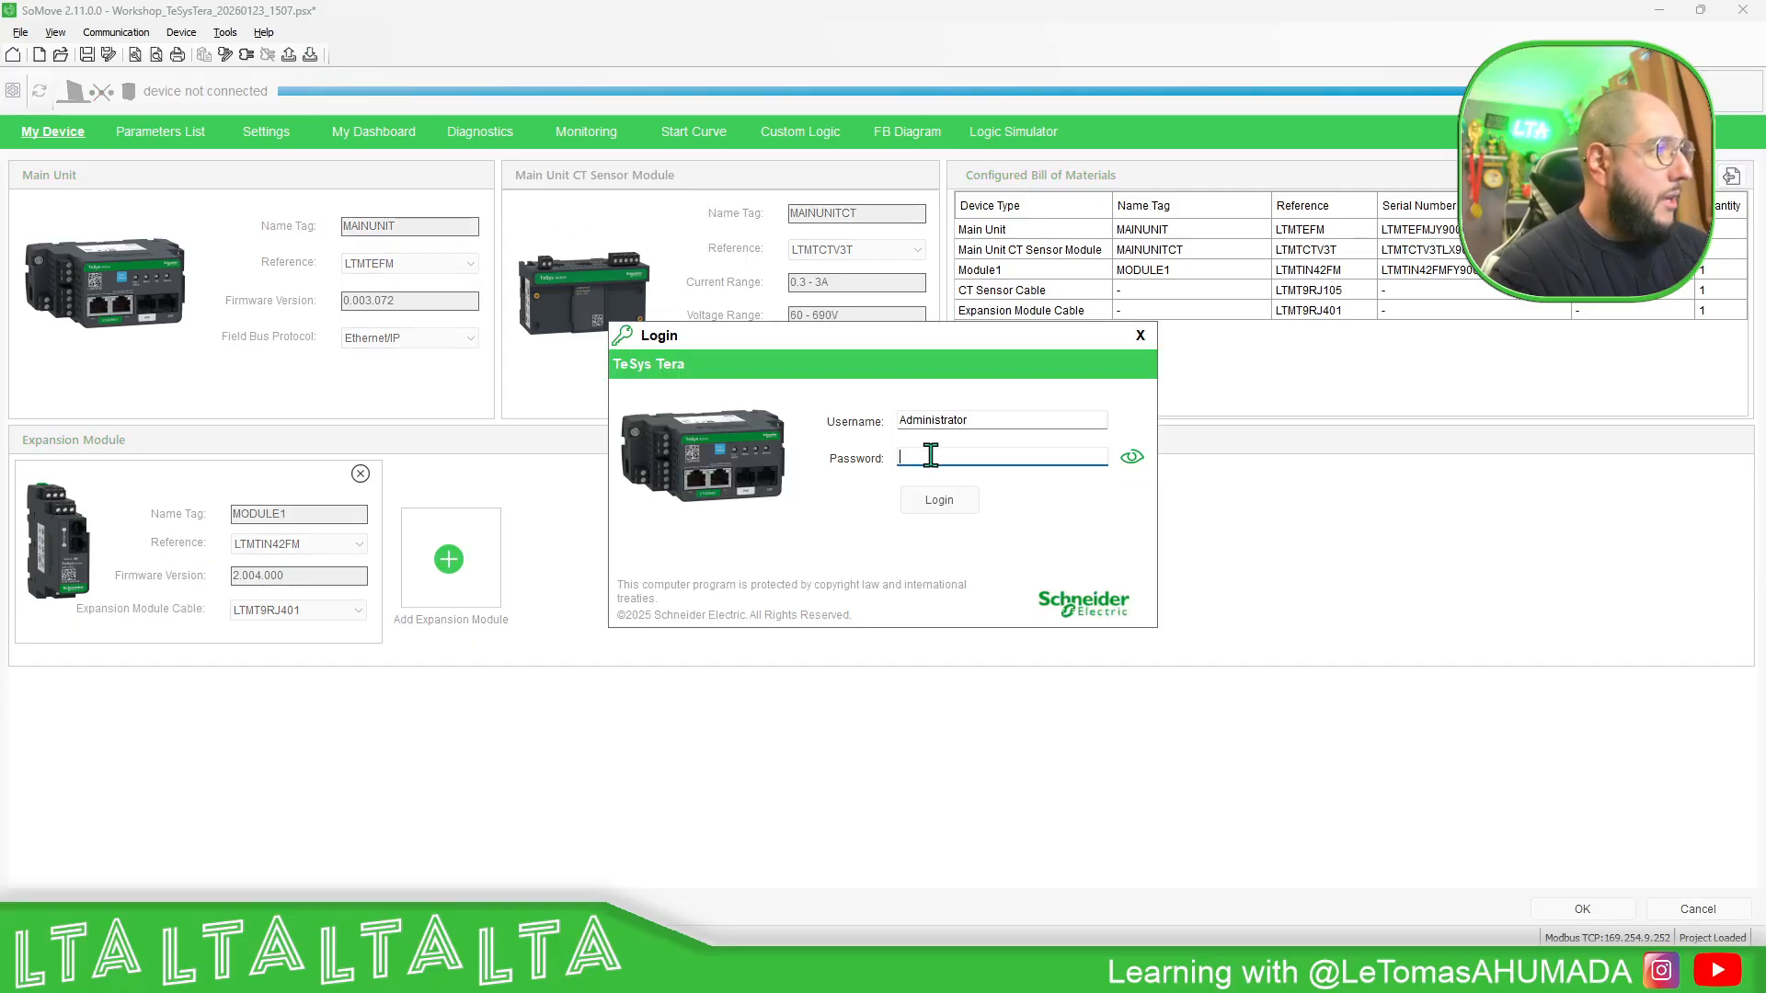
{"action": "type", "text": "*"}
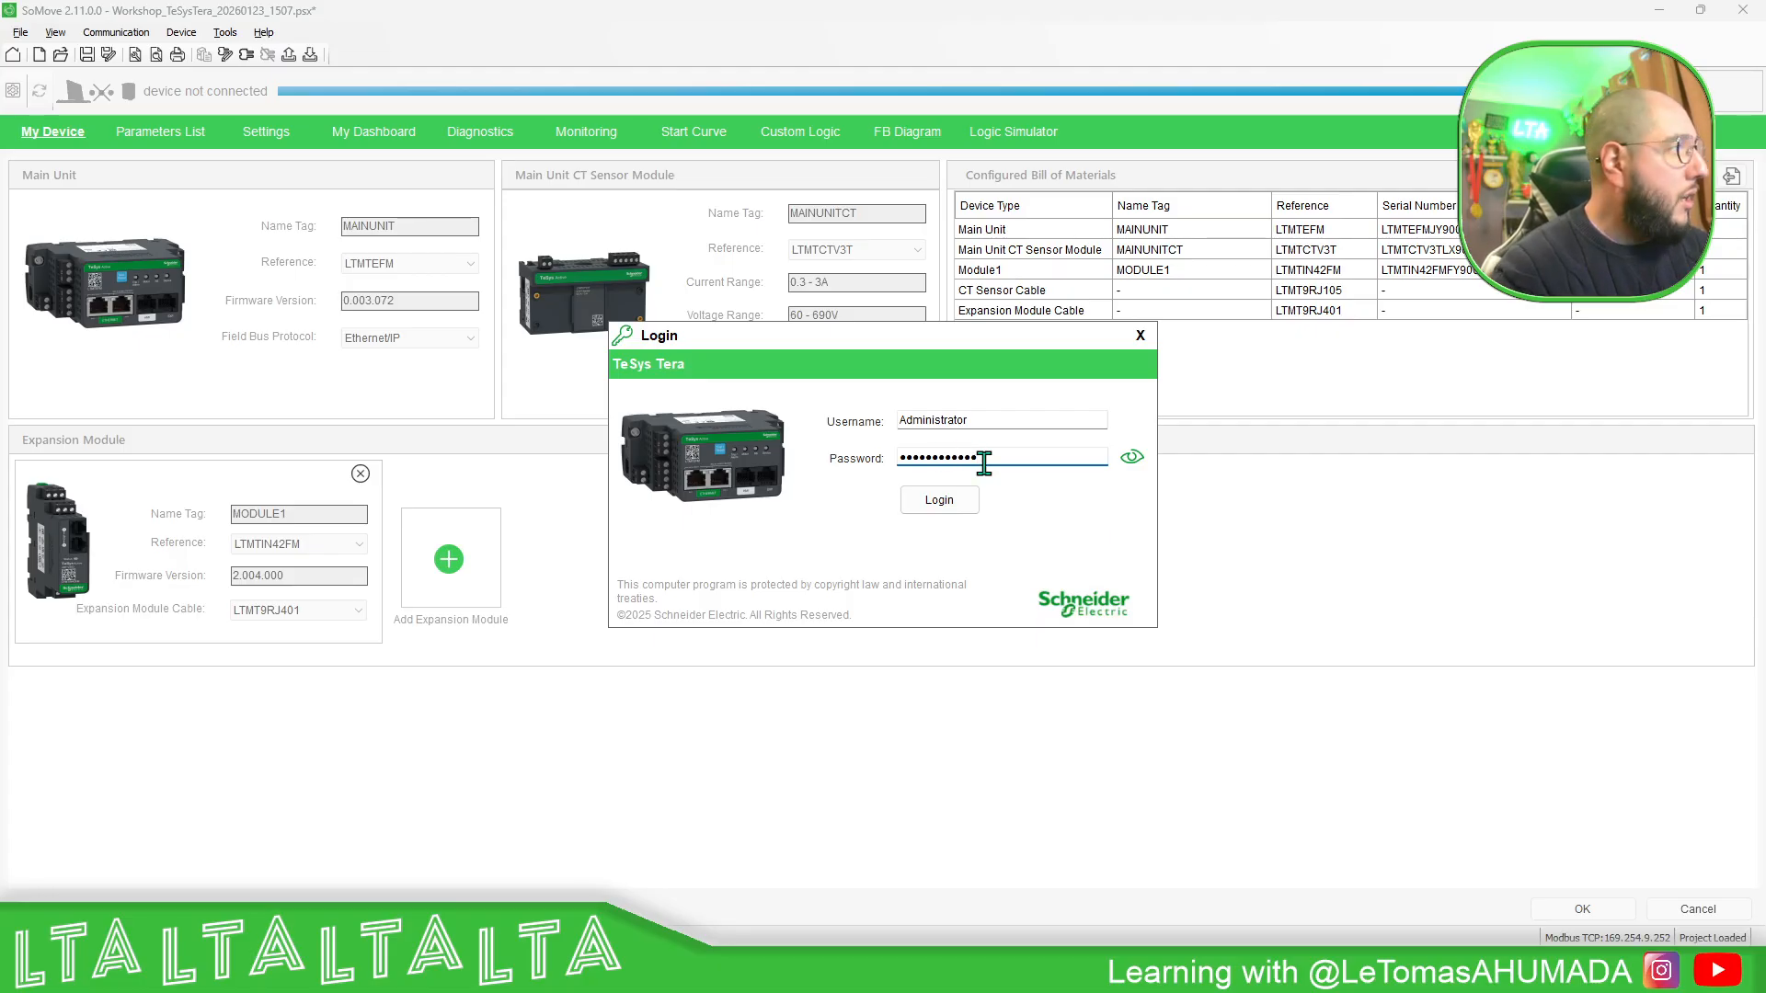
{"action": "left_click", "coordinate": [1131, 457]}
{"action": "left_click", "coordinate": [947, 501]}
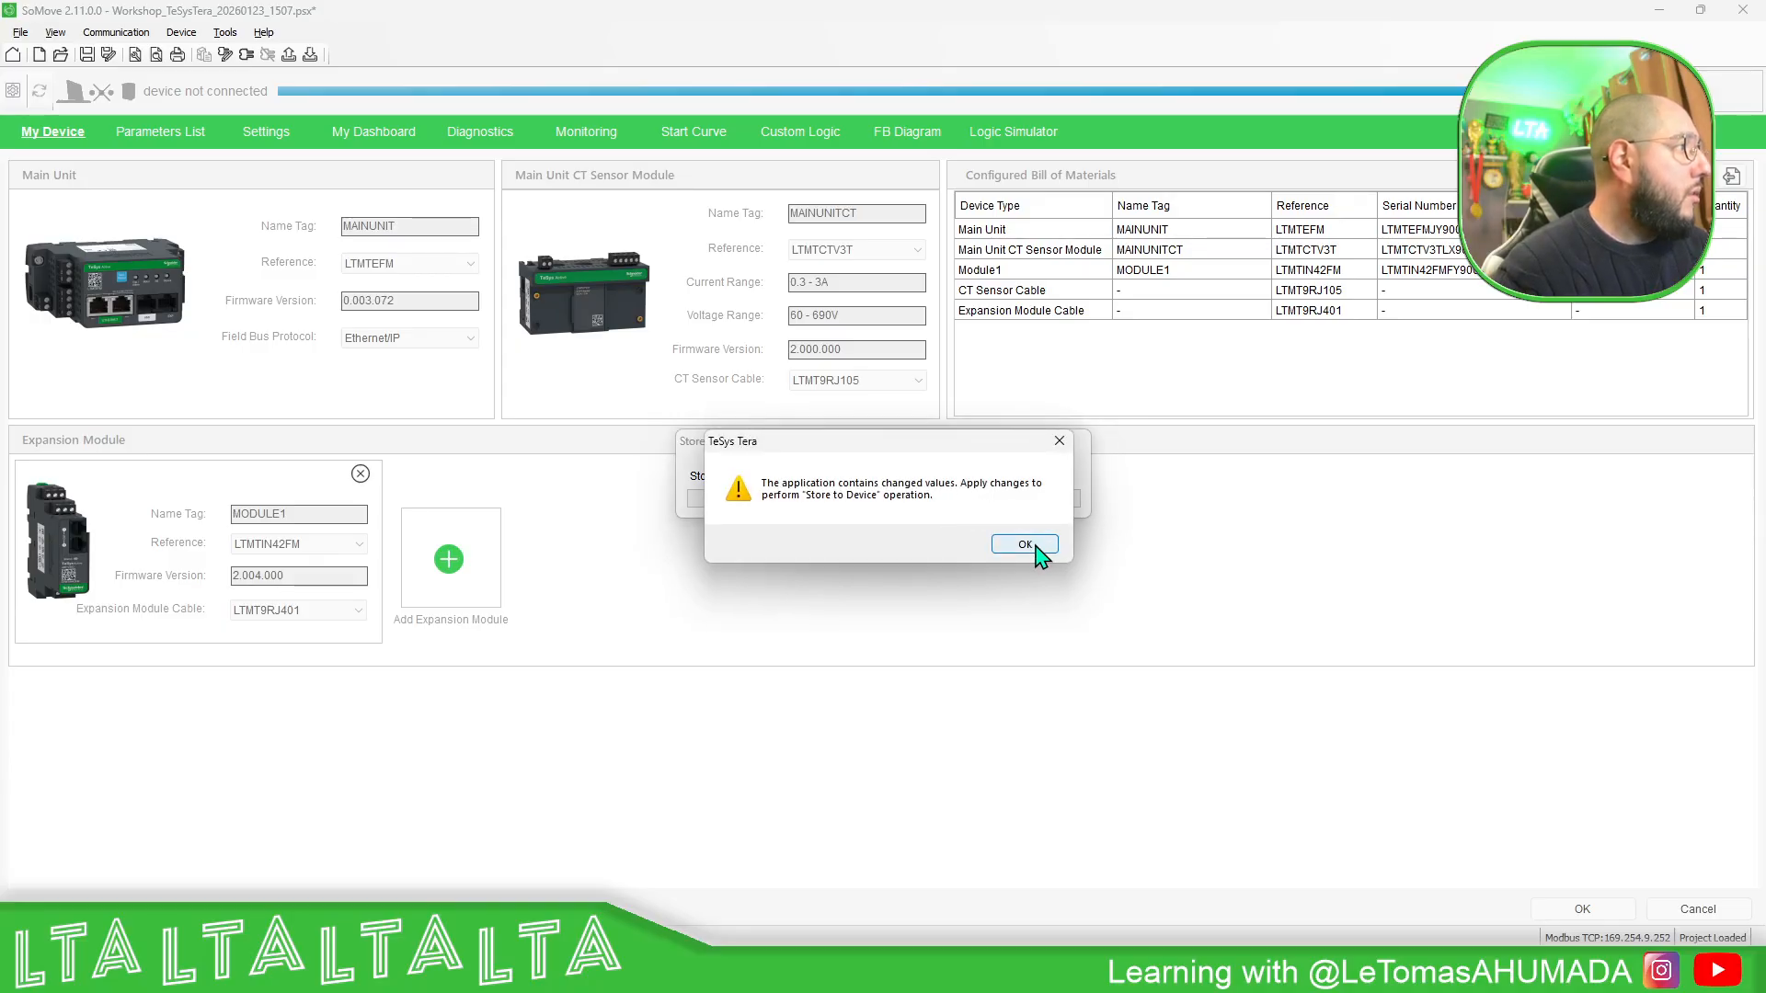
{"action": "left_click", "coordinate": [1026, 546]}
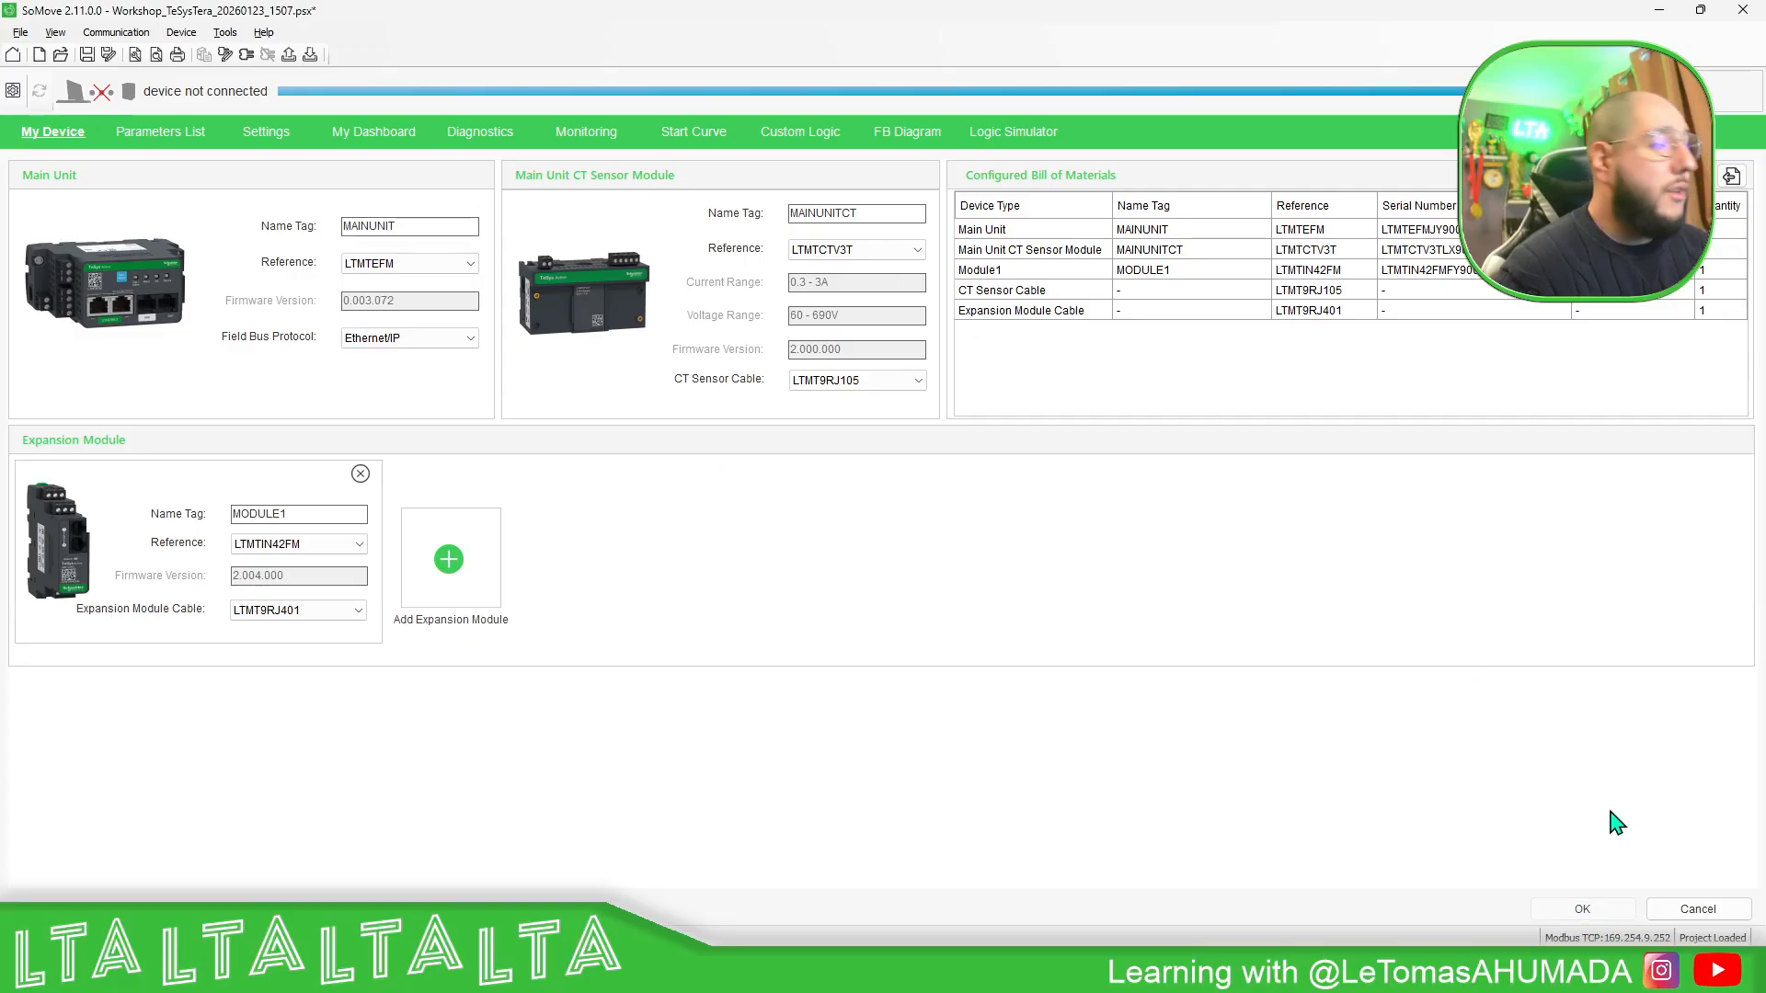
- Restart the project download to the TeSys Tera and authenticate with the new Administrator account password
{"action": "left_click", "coordinate": [310, 55]}
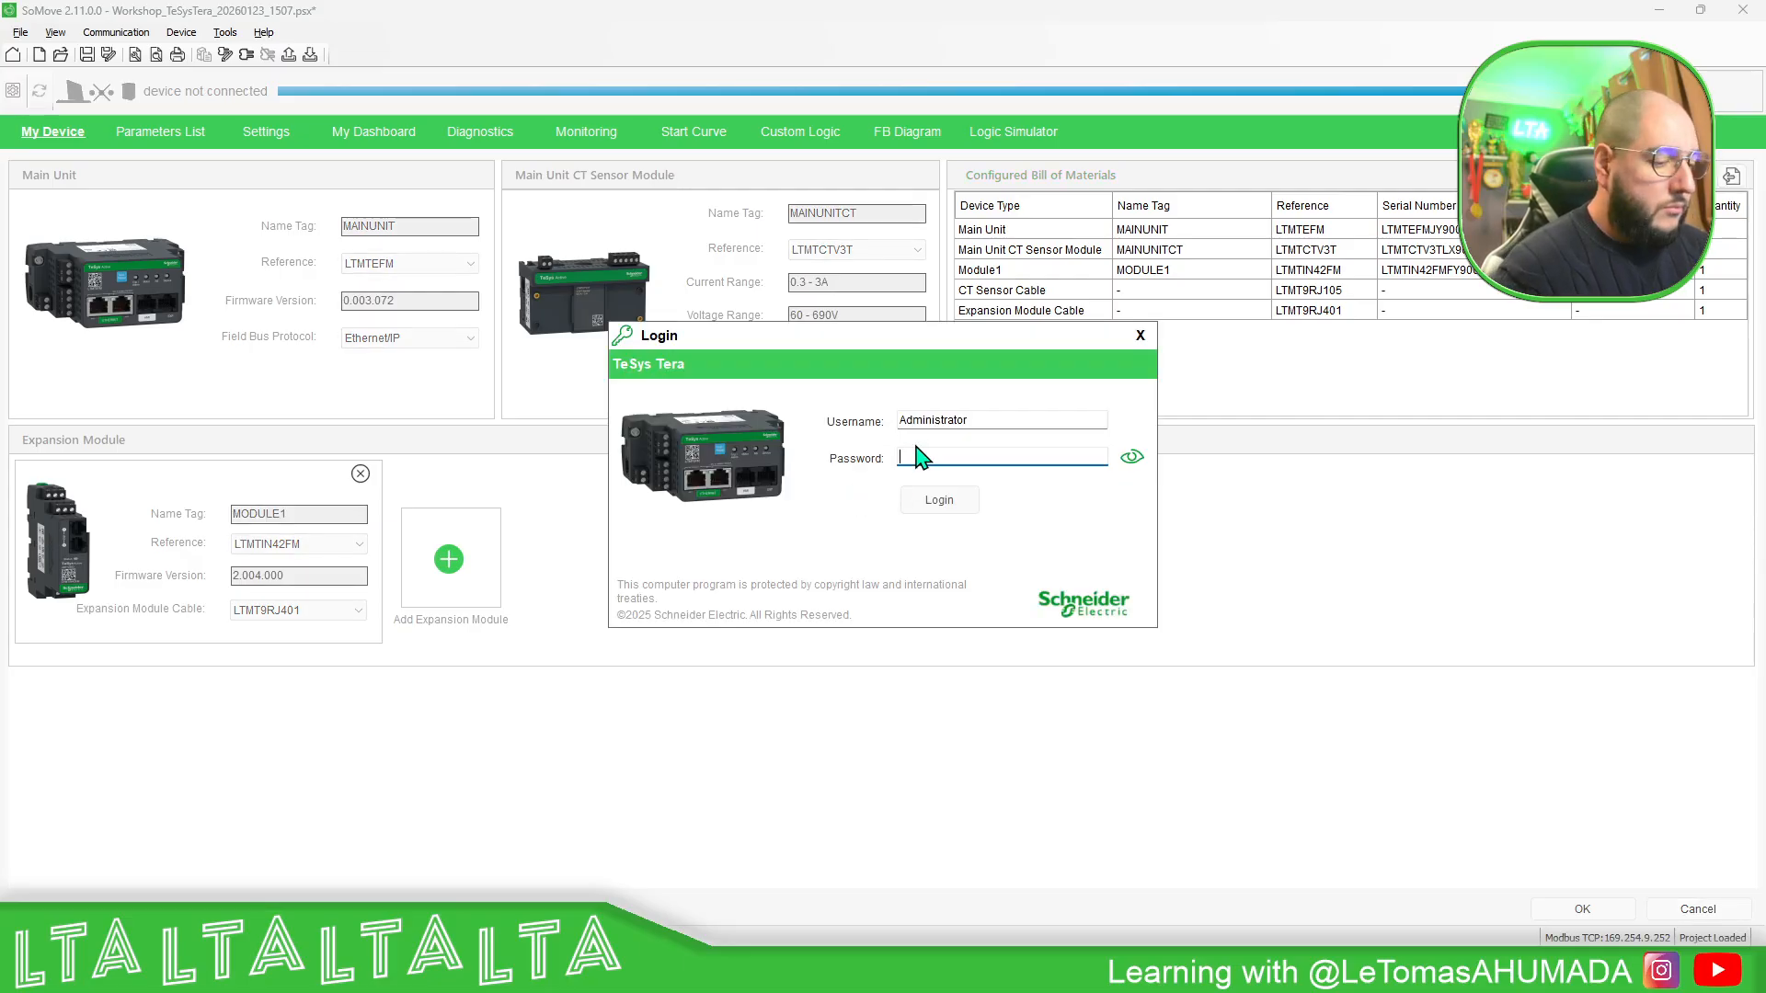
{"action": "type", "text": "•••"}
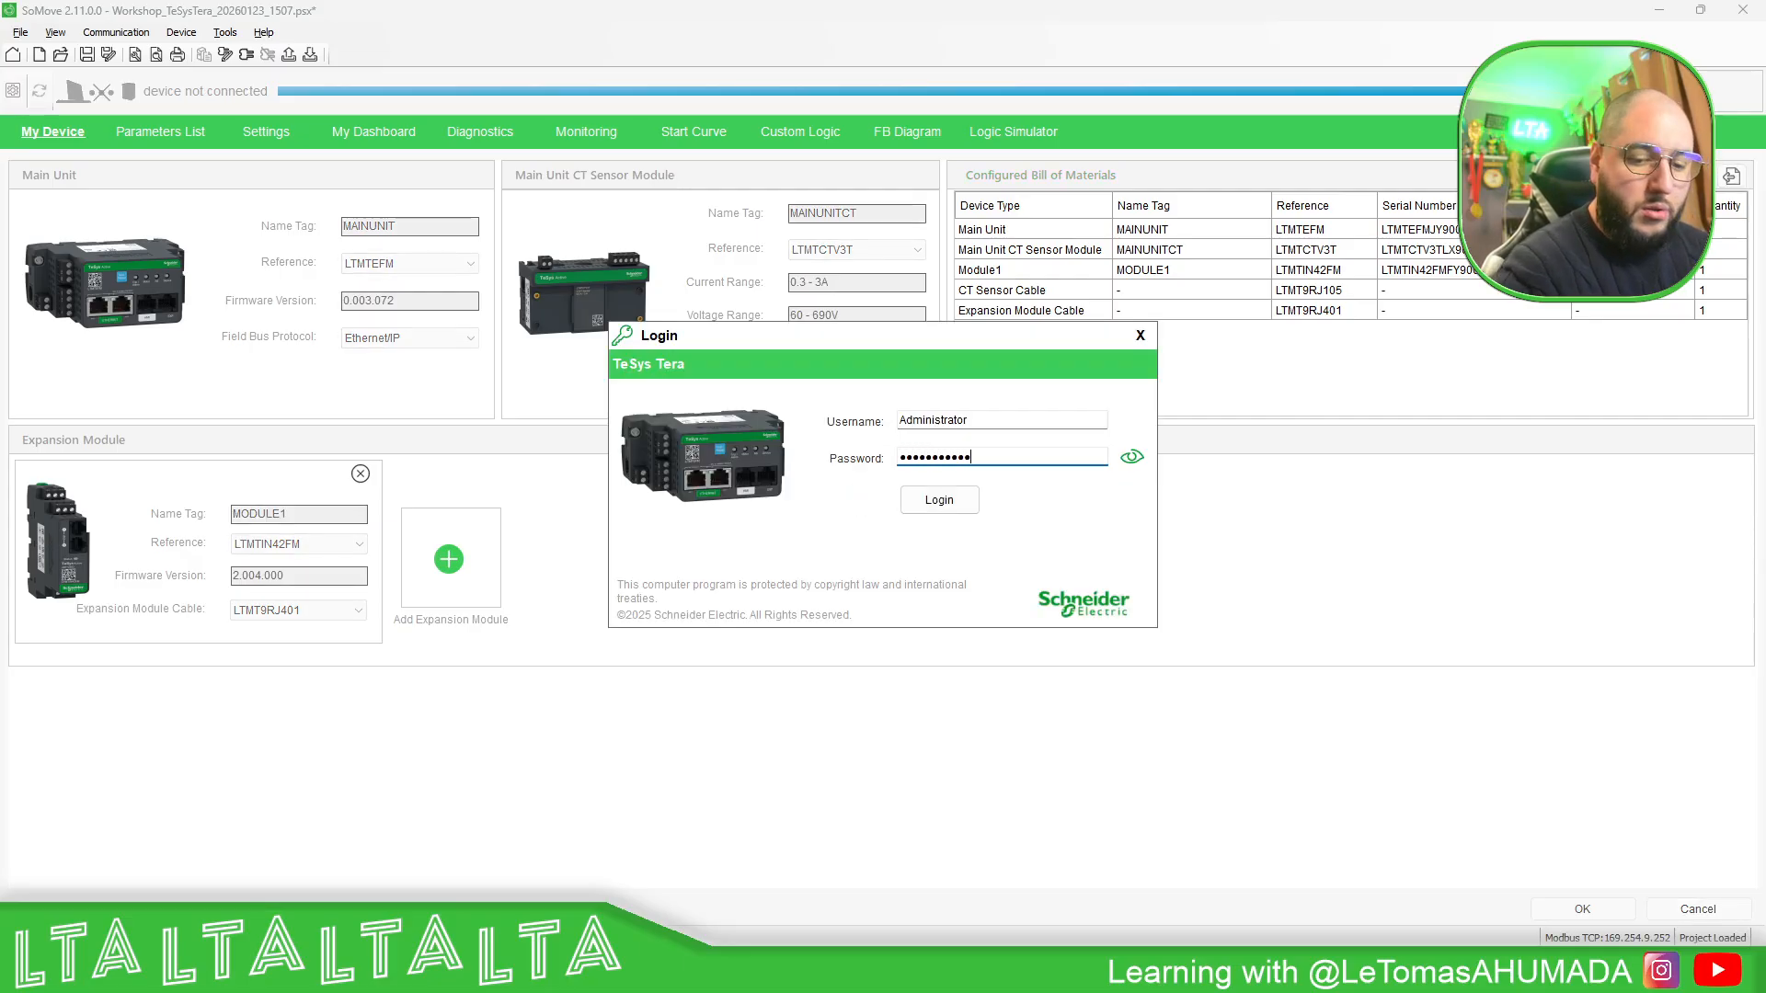
{"action": "left_click", "coordinate": [928, 505]}
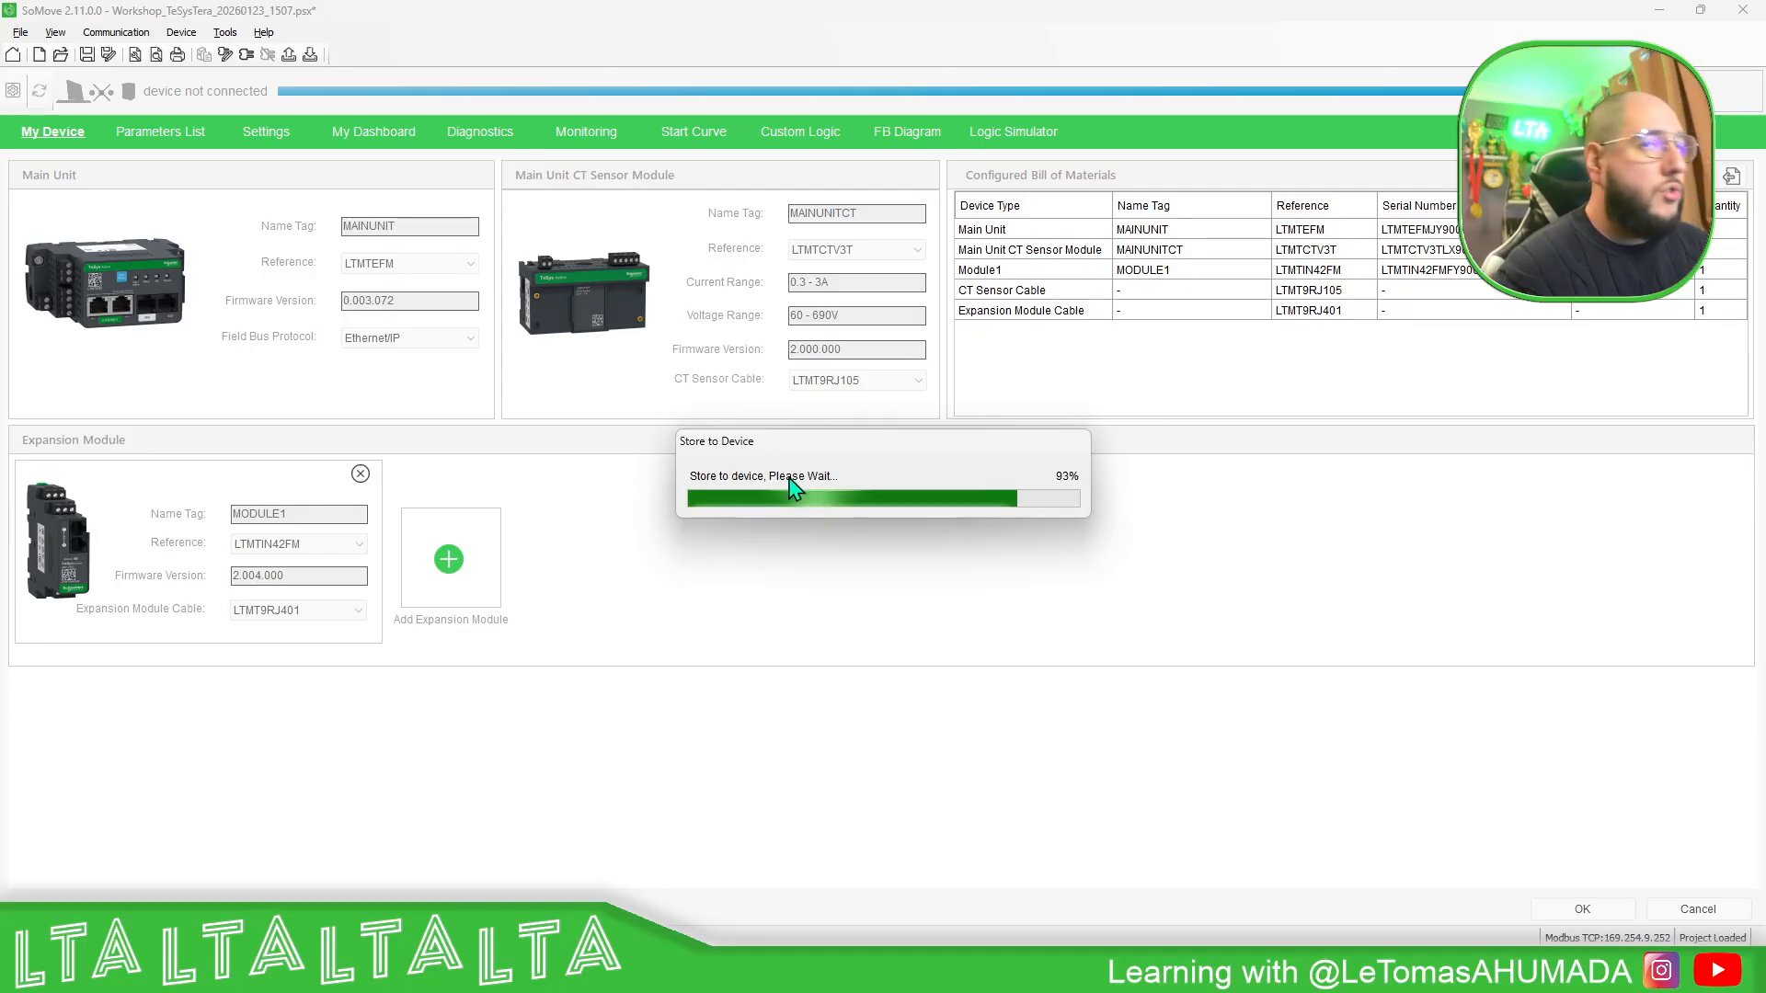
- Switch to the two Command Prompt windows and arrange them side by side to monitor both running pings during the download
{"action": "mouse_move", "coordinate": [1391, 976]}
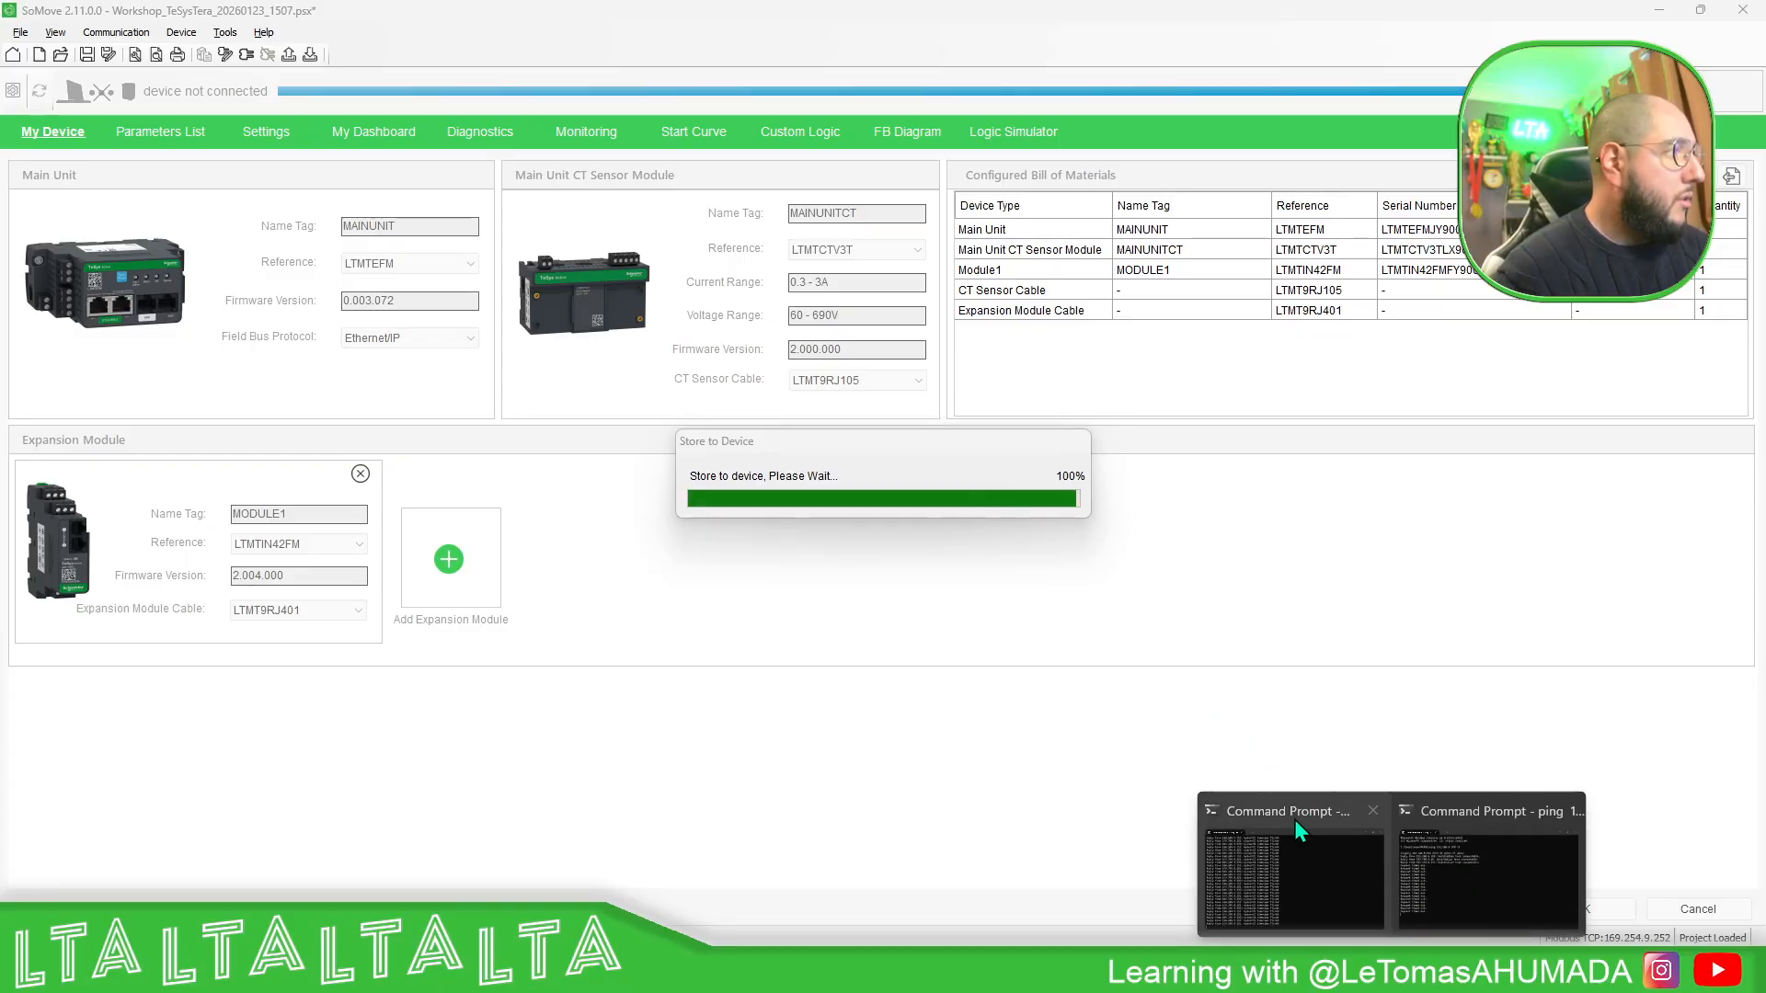
{"action": "left_click", "coordinate": [1294, 819]}
{"action": "left_click", "coordinate": [1476, 839]}
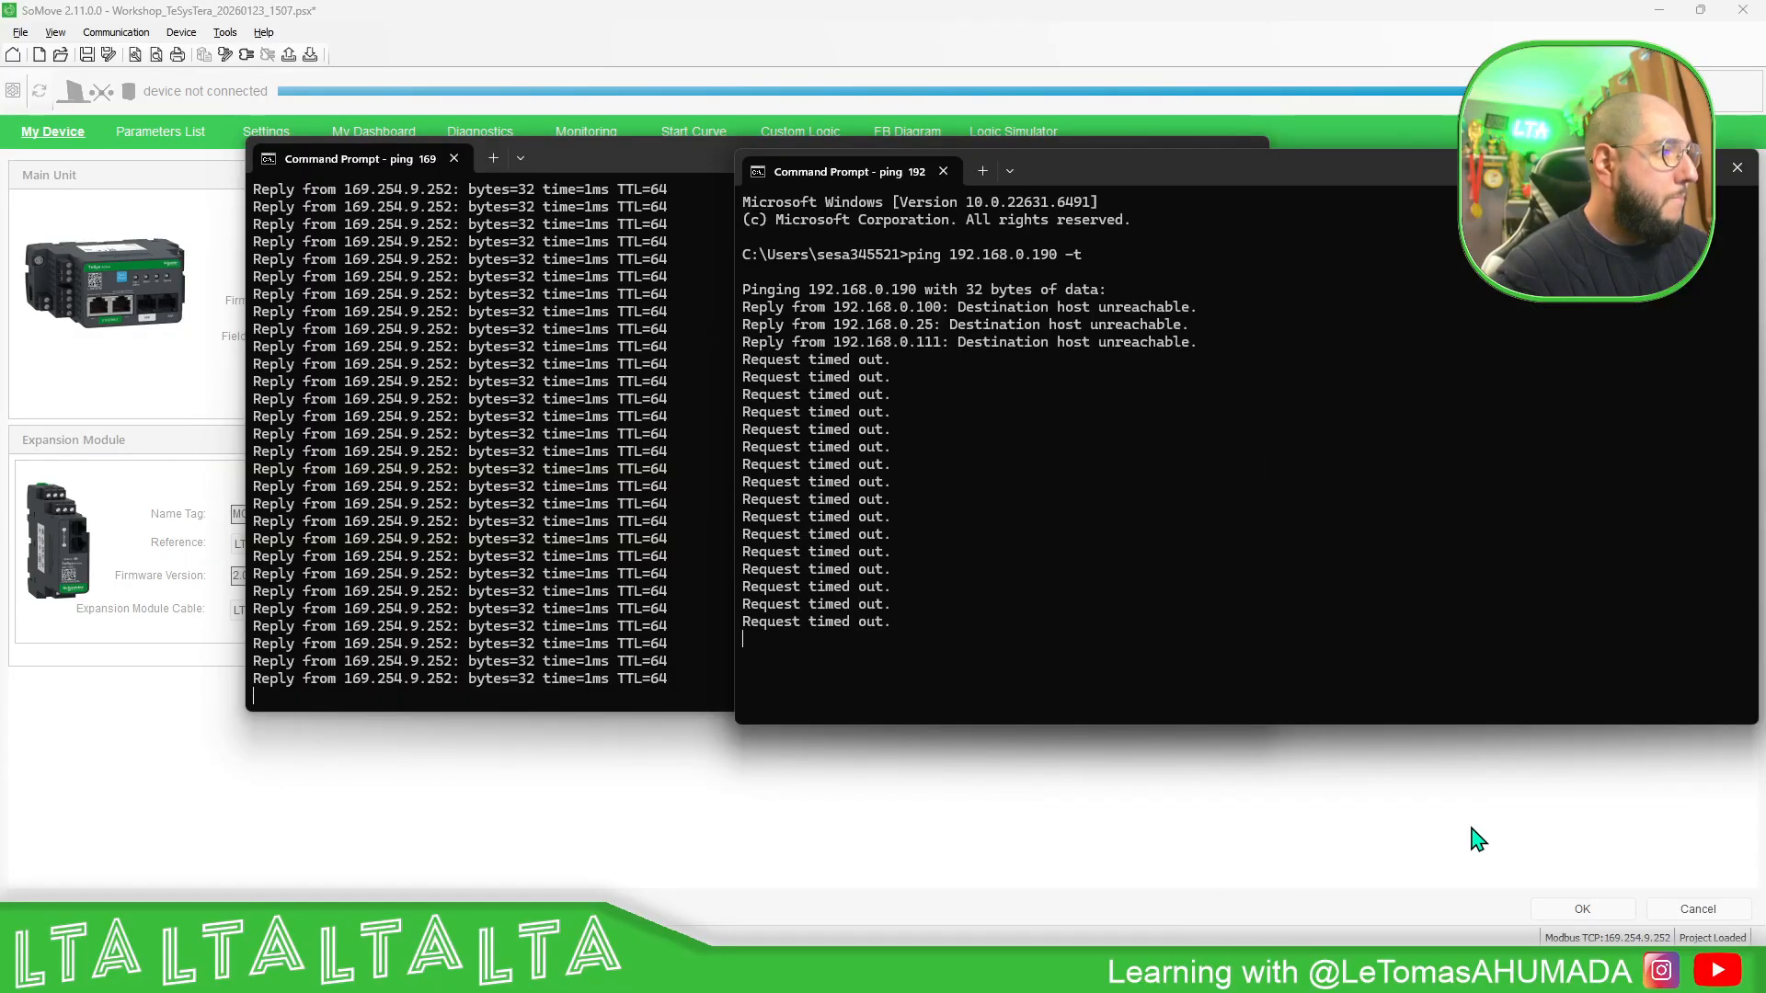
{"action": "left_click_drag", "start_coordinate": [658, 158], "coordinate": [460, 171]}
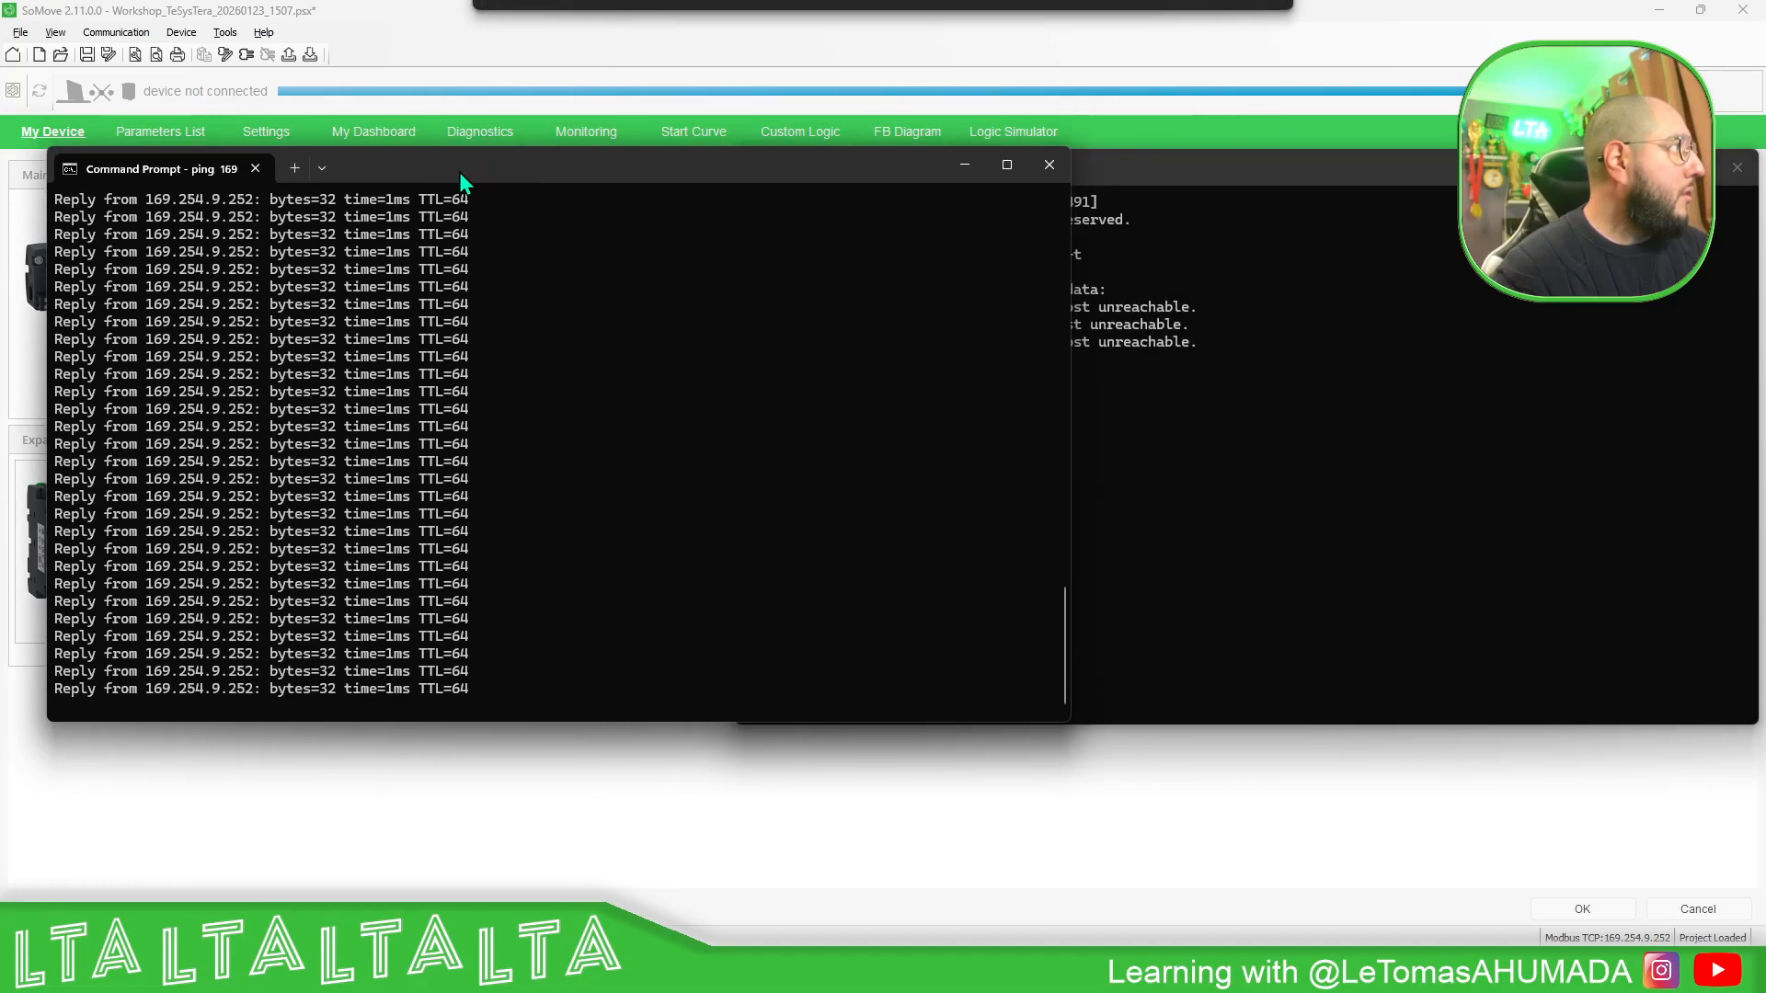
{"action": "left_click_drag", "start_coordinate": [1071, 395], "coordinate": [747, 368]}
{"action": "left_click_drag", "start_coordinate": [1098, 167], "coordinate": [1218, 158]}
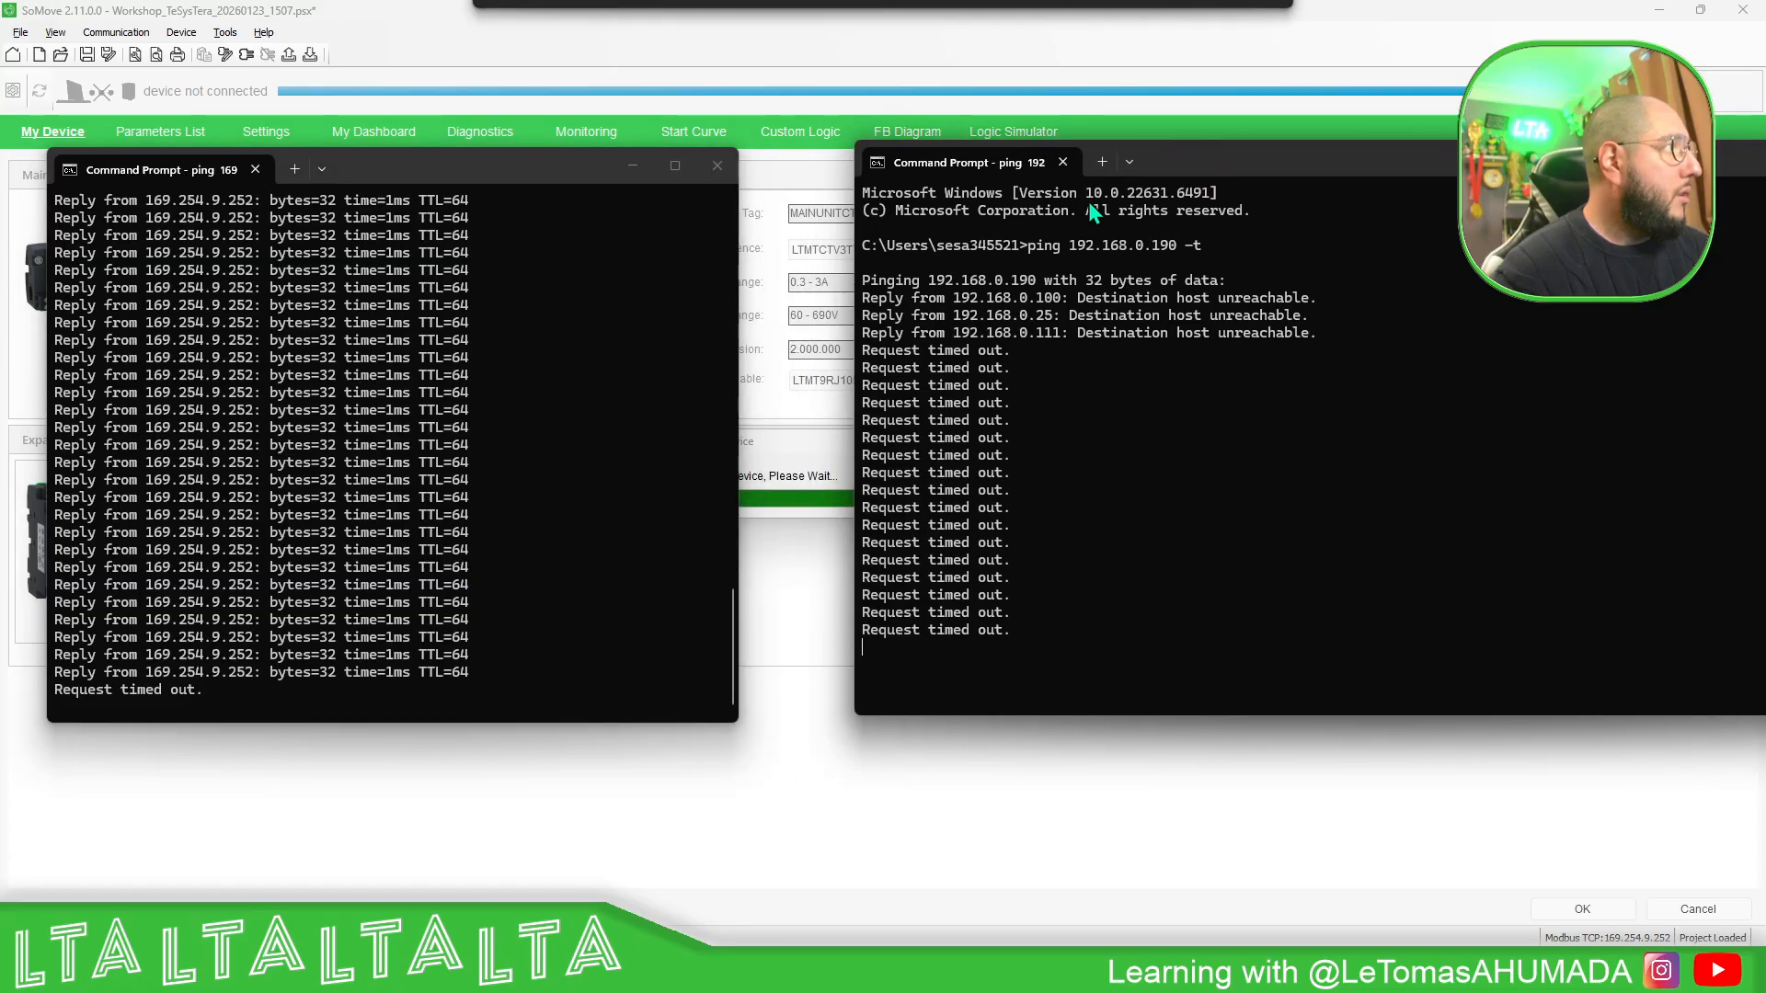
{"action": "left_click_drag", "start_coordinate": [853, 265], "coordinate": [1132, 266]}
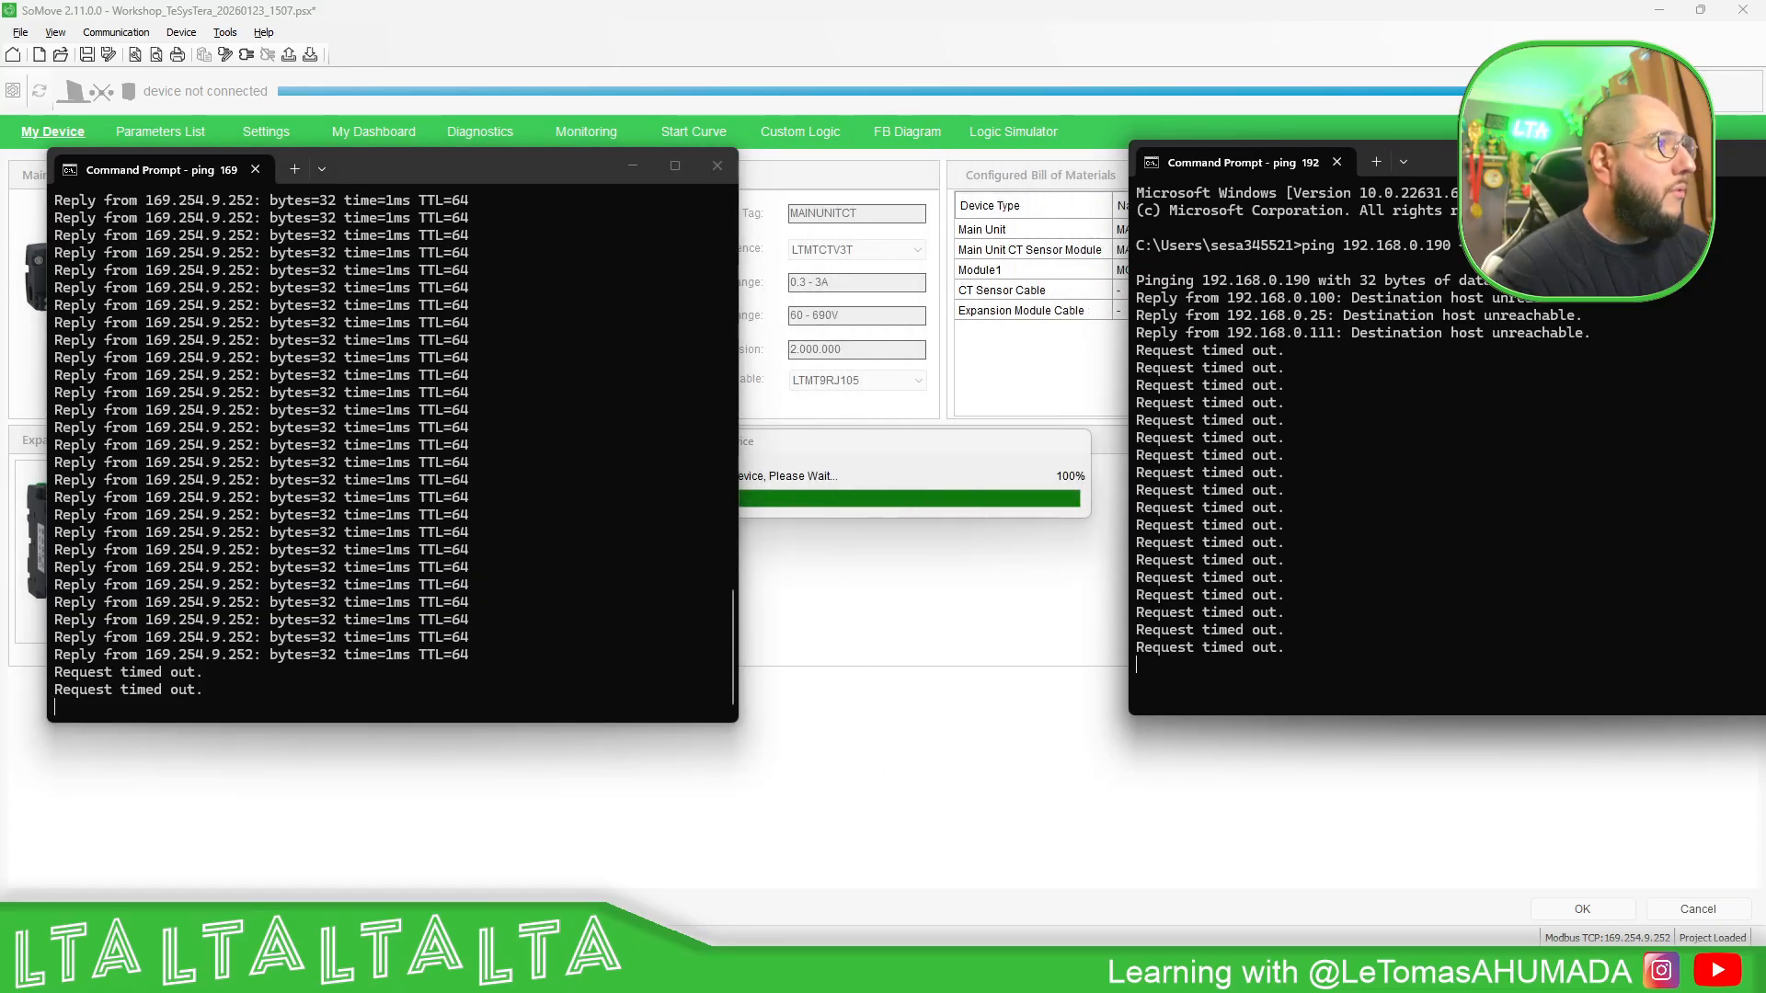
{"action": "left_click_drag", "start_coordinate": [1519, 162], "coordinate": [1400, 153]}
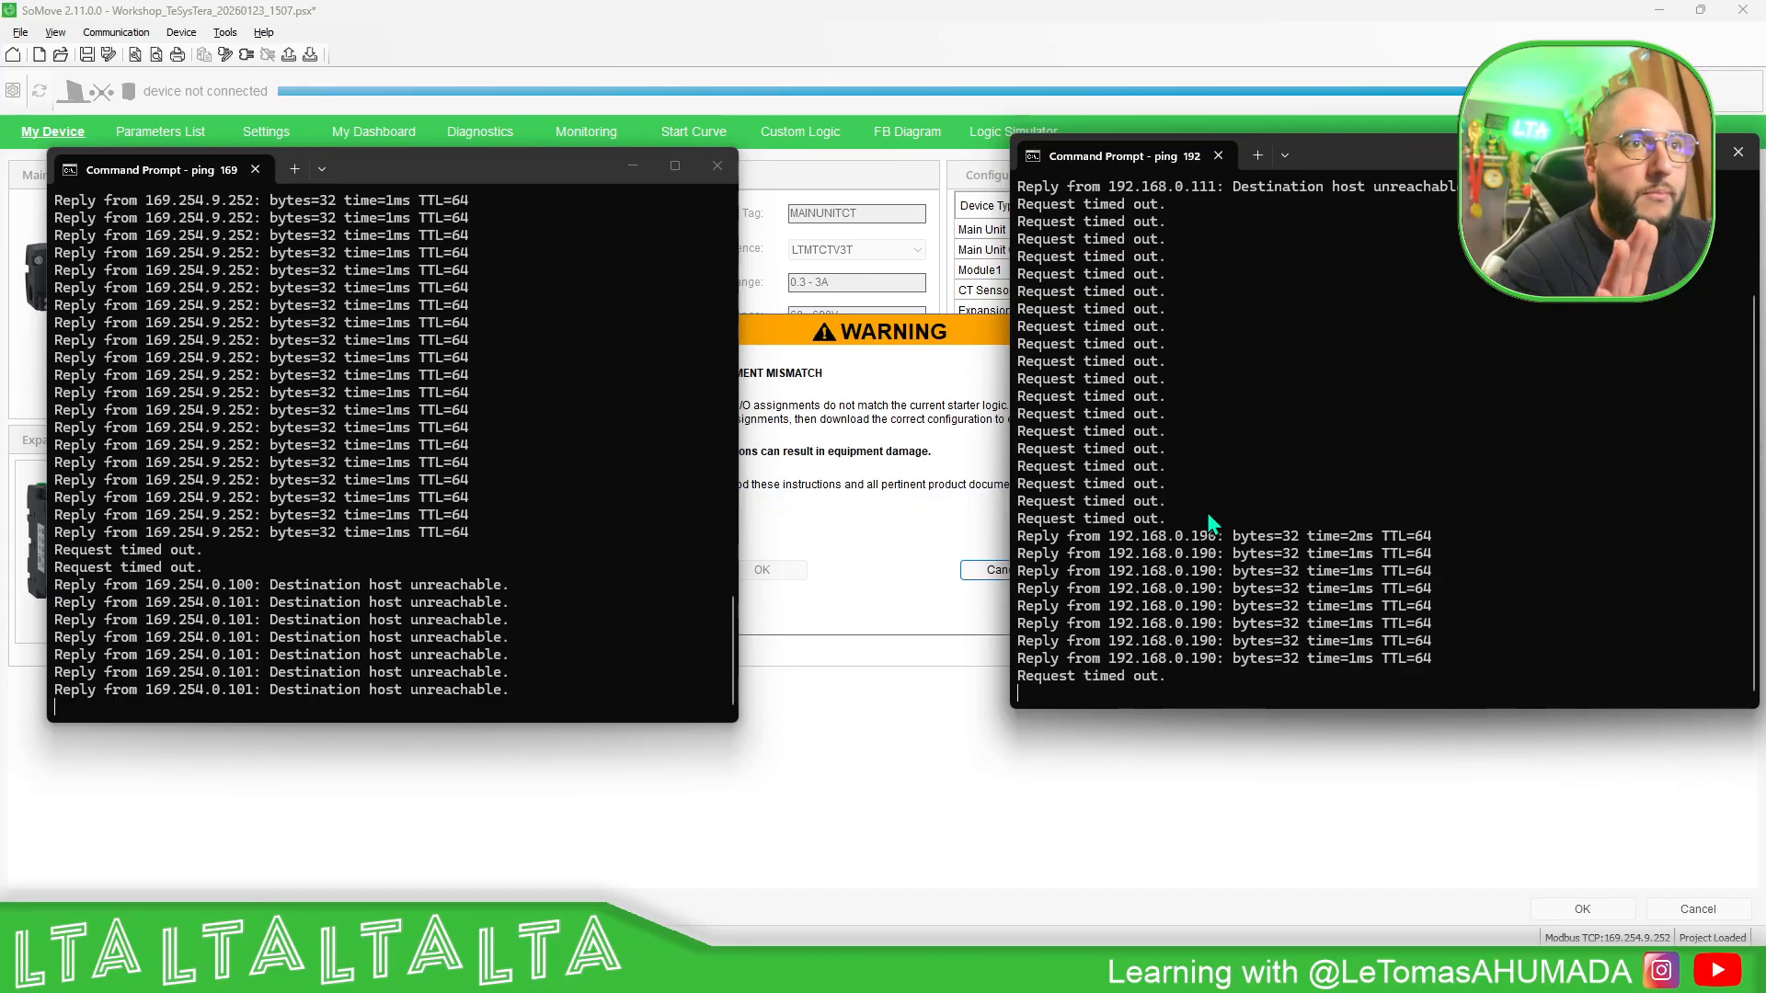
- Return to SoMove, accept the starter type and IO assignment mismatch warning, and close the Store to Device message
{"action": "left_click", "coordinate": [874, 363]}
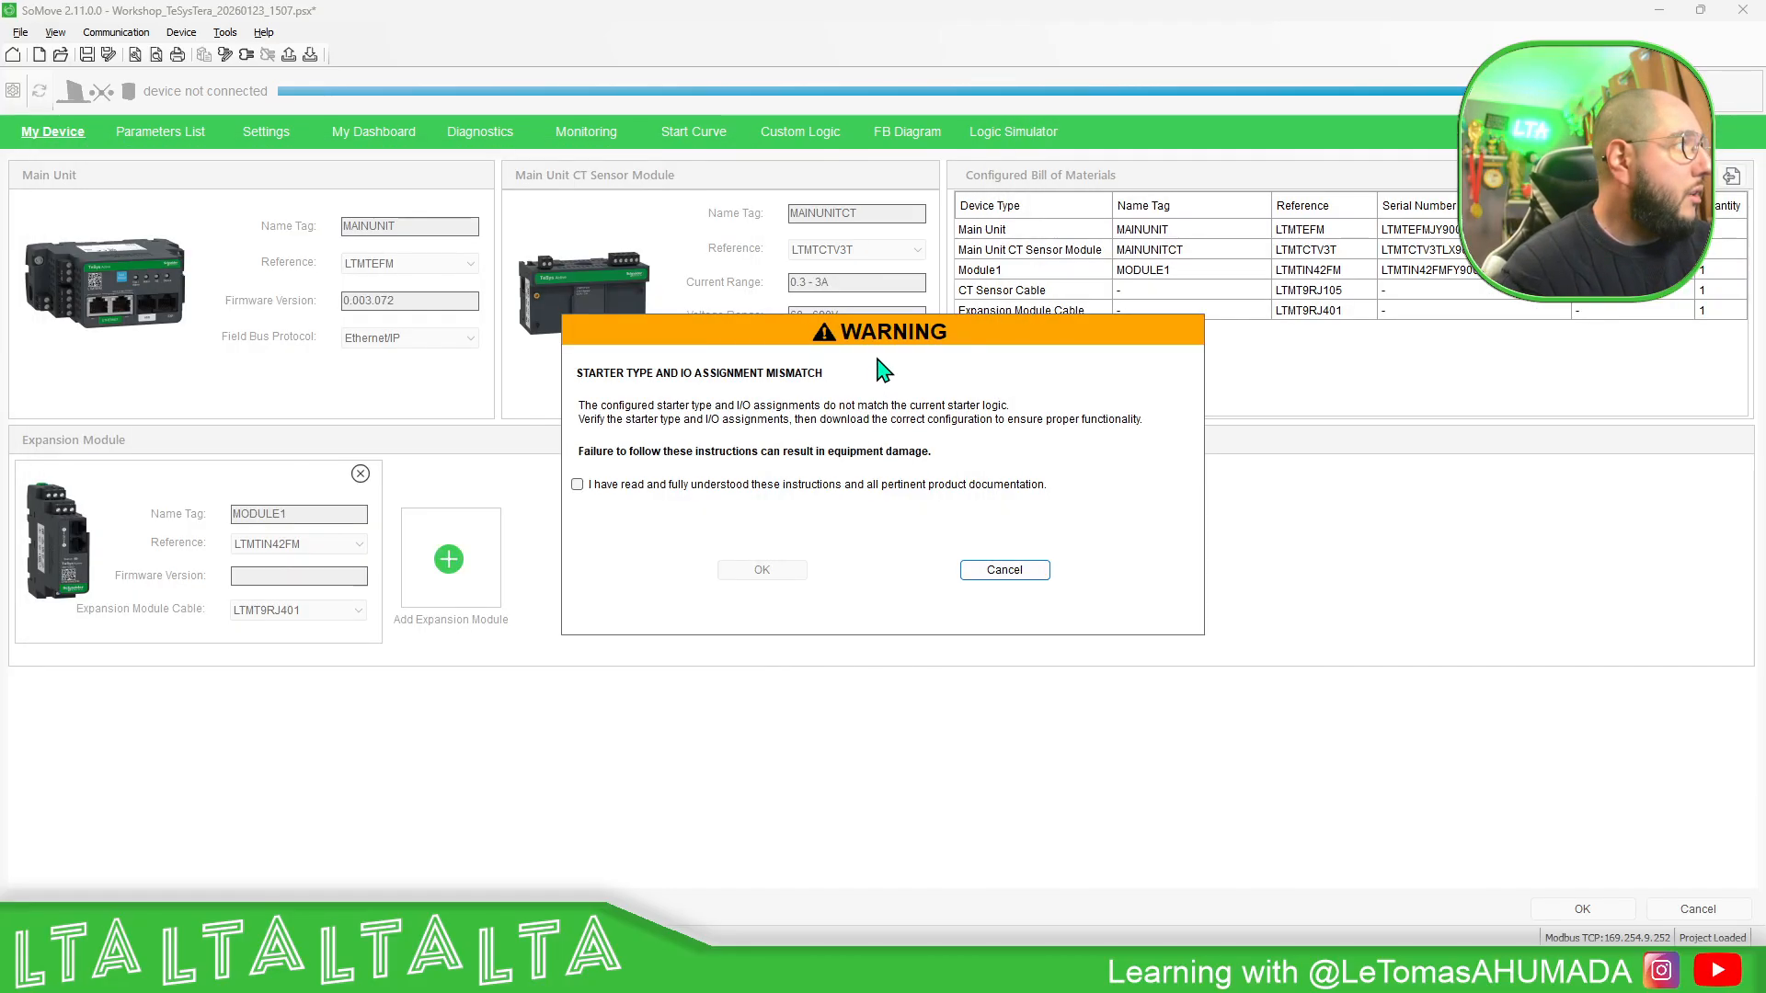
{"action": "left_click", "coordinate": [641, 483]}
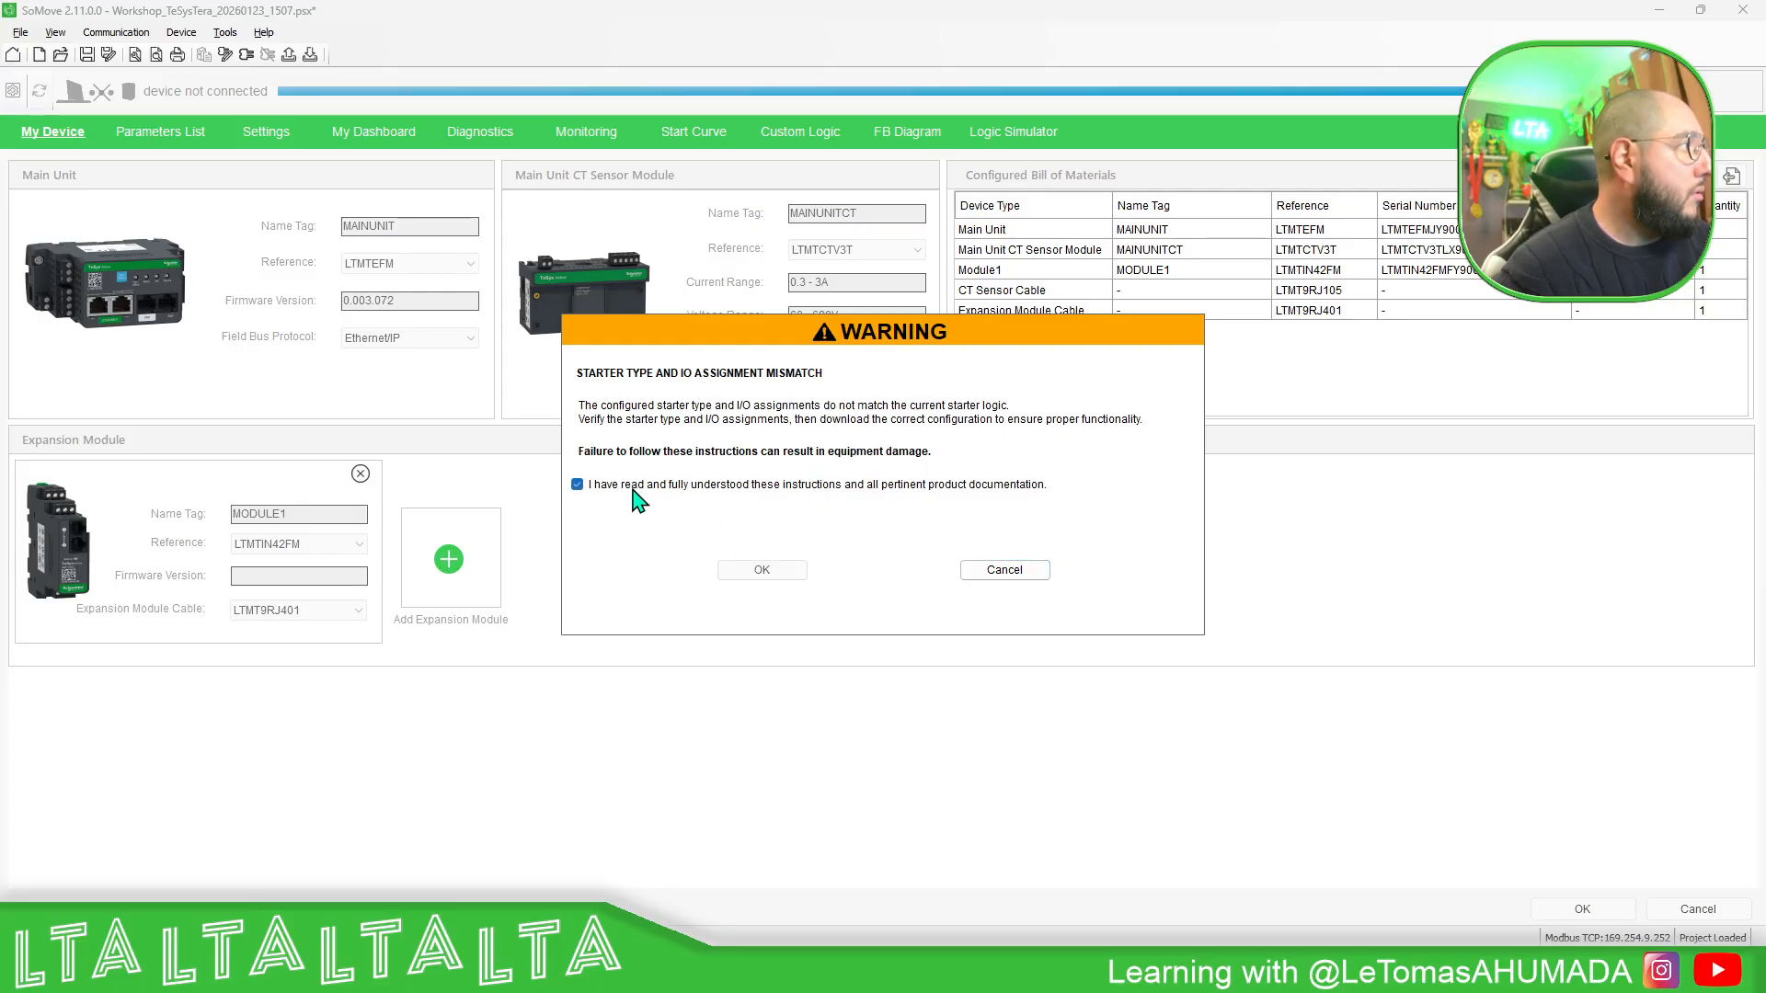
{"action": "left_click", "coordinate": [767, 572]}
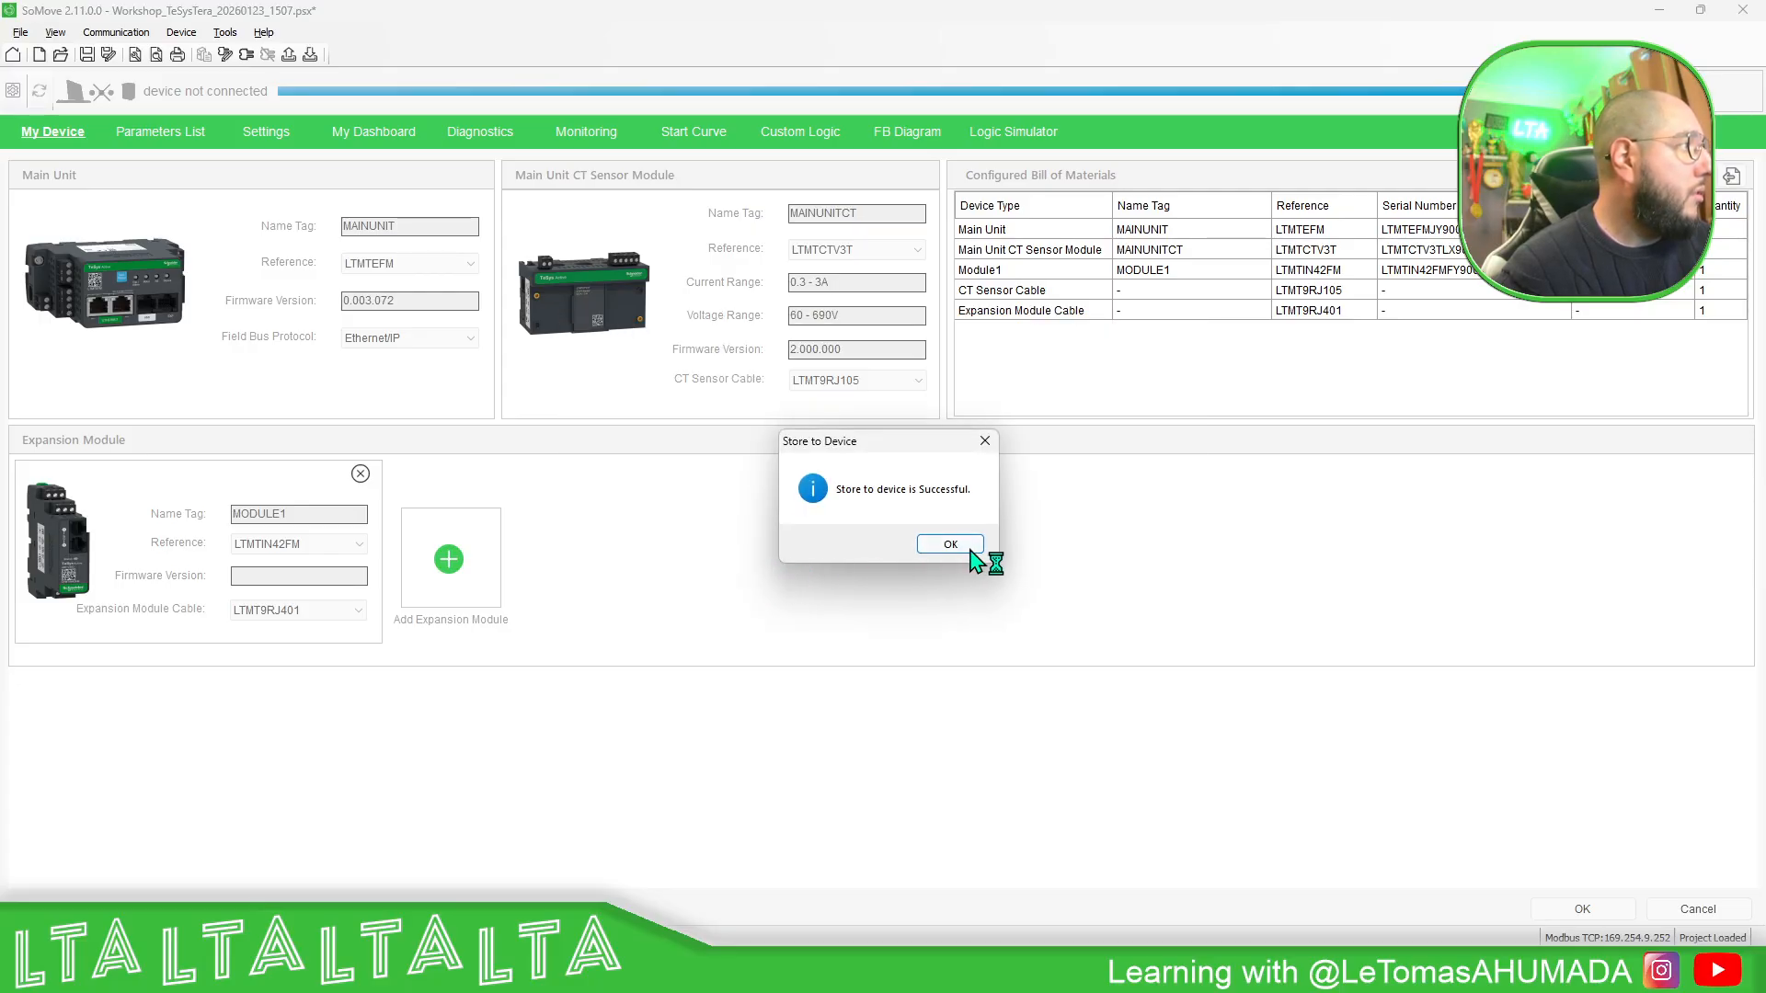
{"action": "left_click", "coordinate": [969, 548]}
- Bring both Command Prompt windows forward to check the pings to 192.168.0.190 and 169.254.9.252 after the download
{"action": "mouse_move", "coordinate": [1391, 973]}
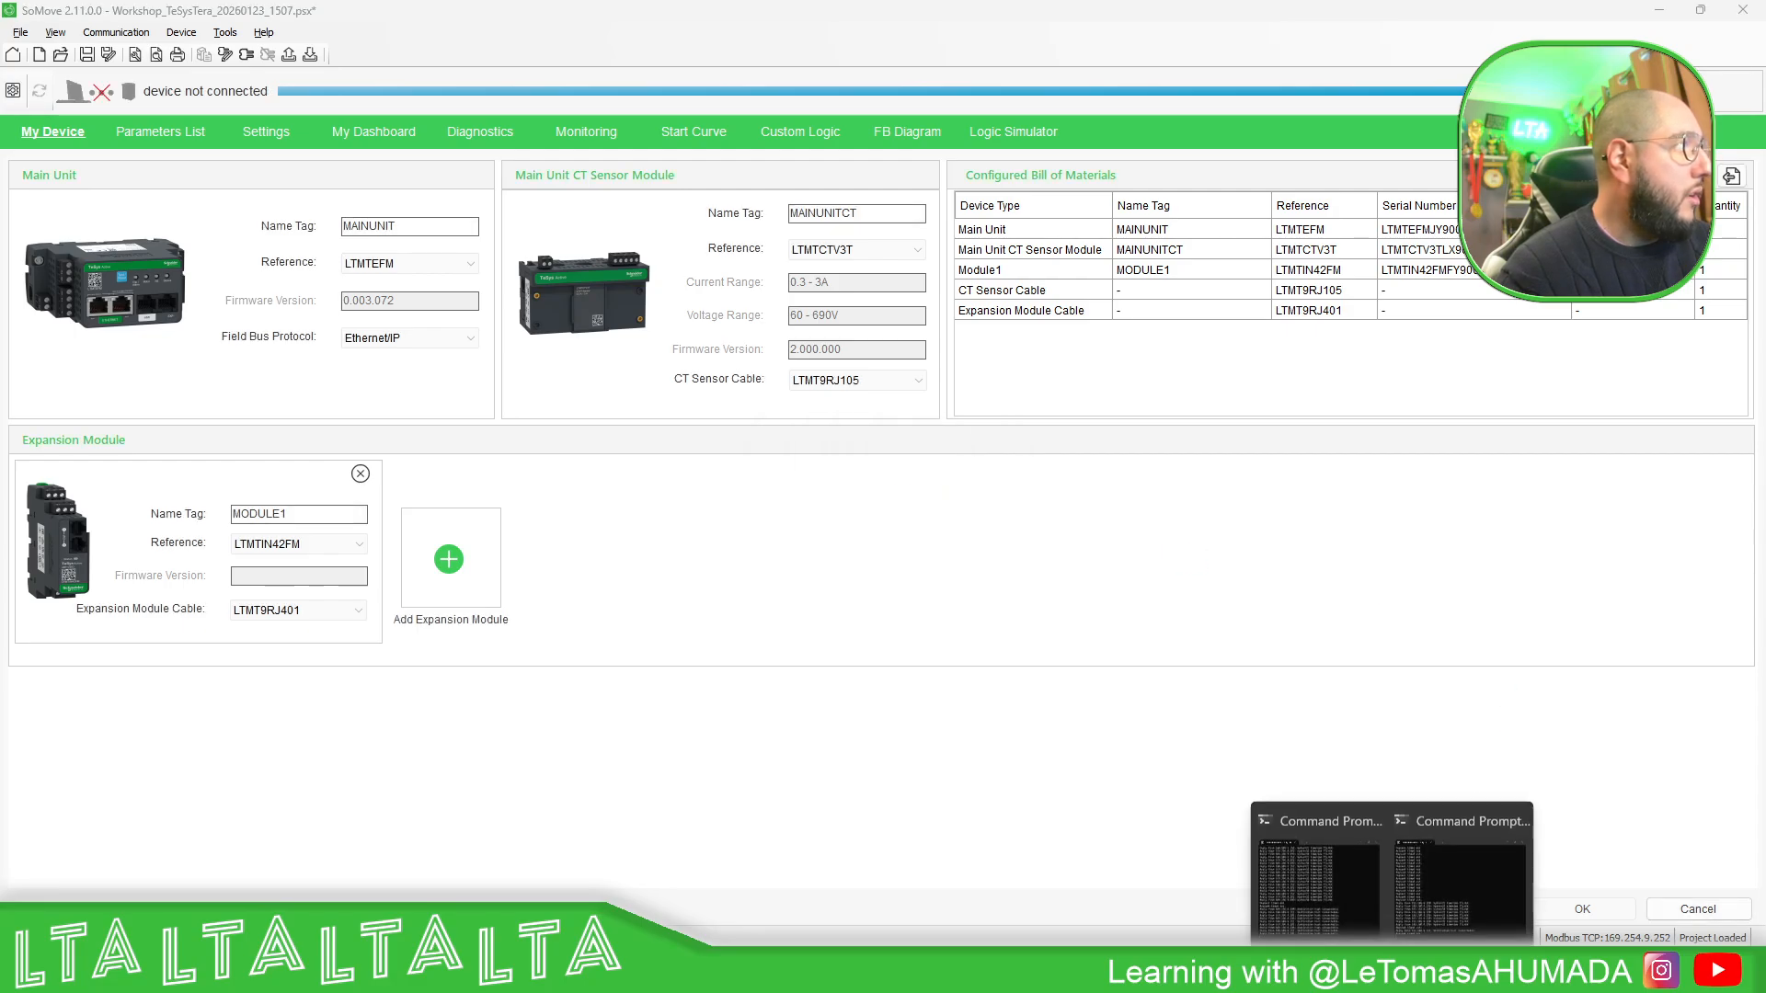
{"action": "left_click", "coordinate": [1421, 840]}
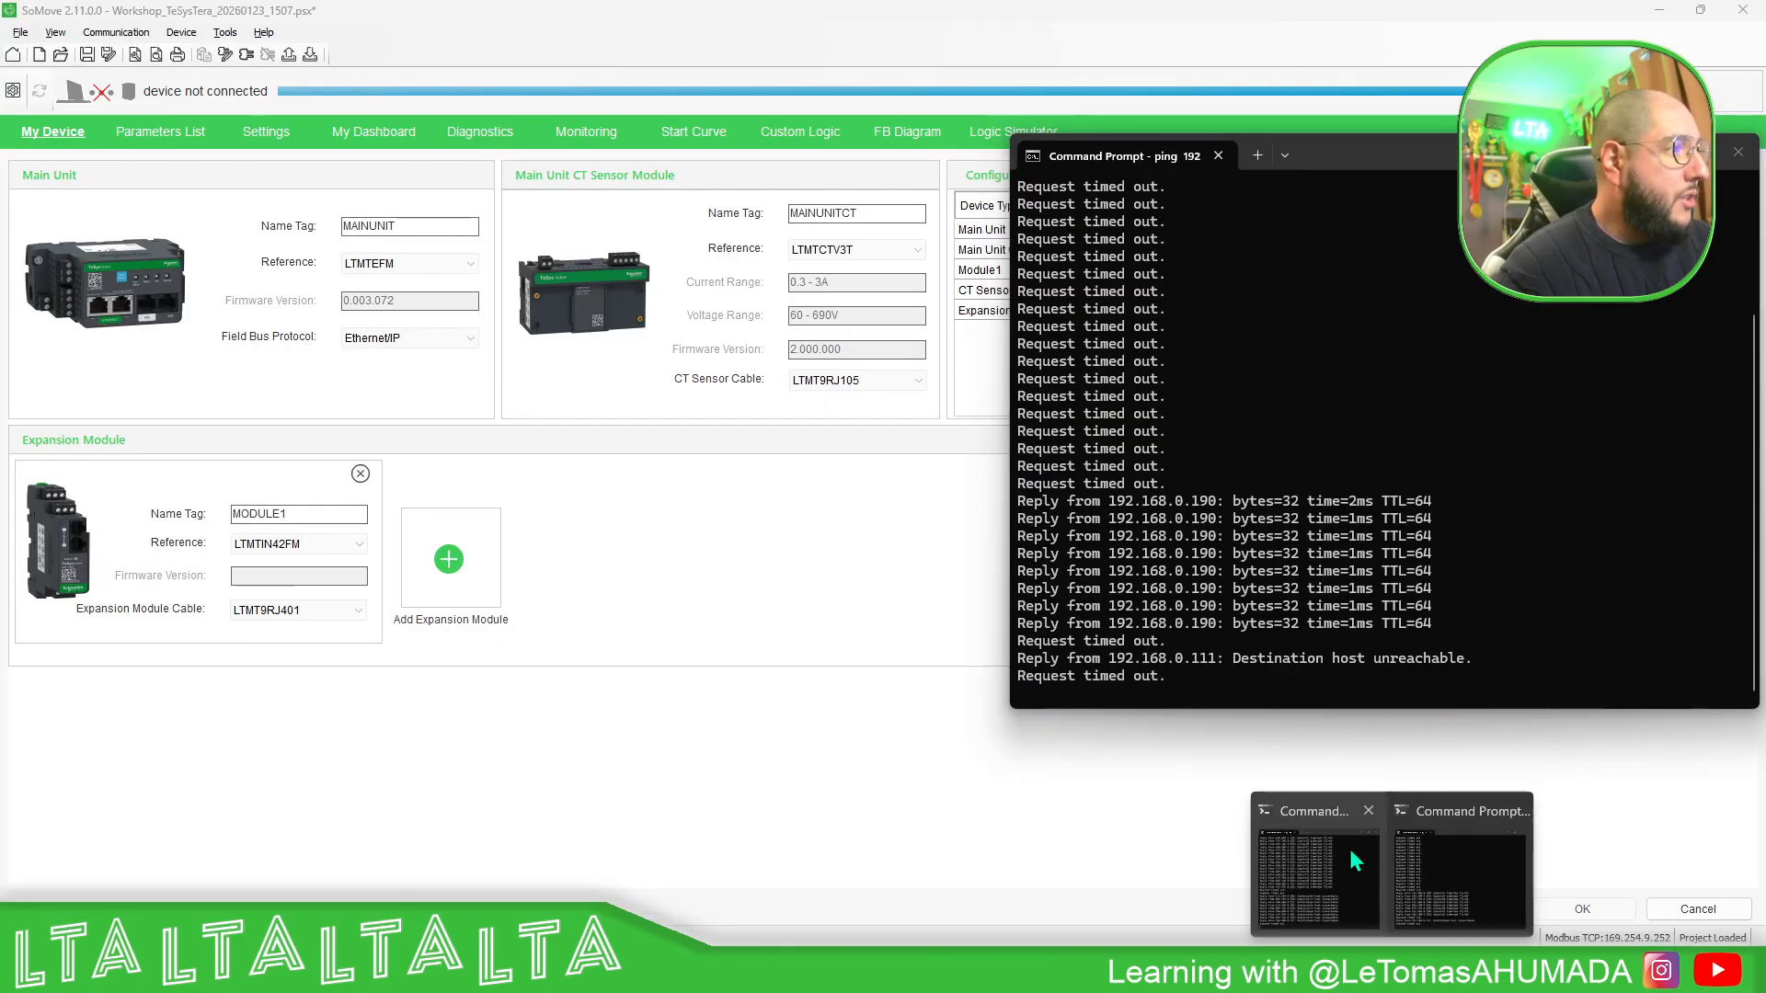
{"action": "left_click", "coordinate": [1324, 844]}
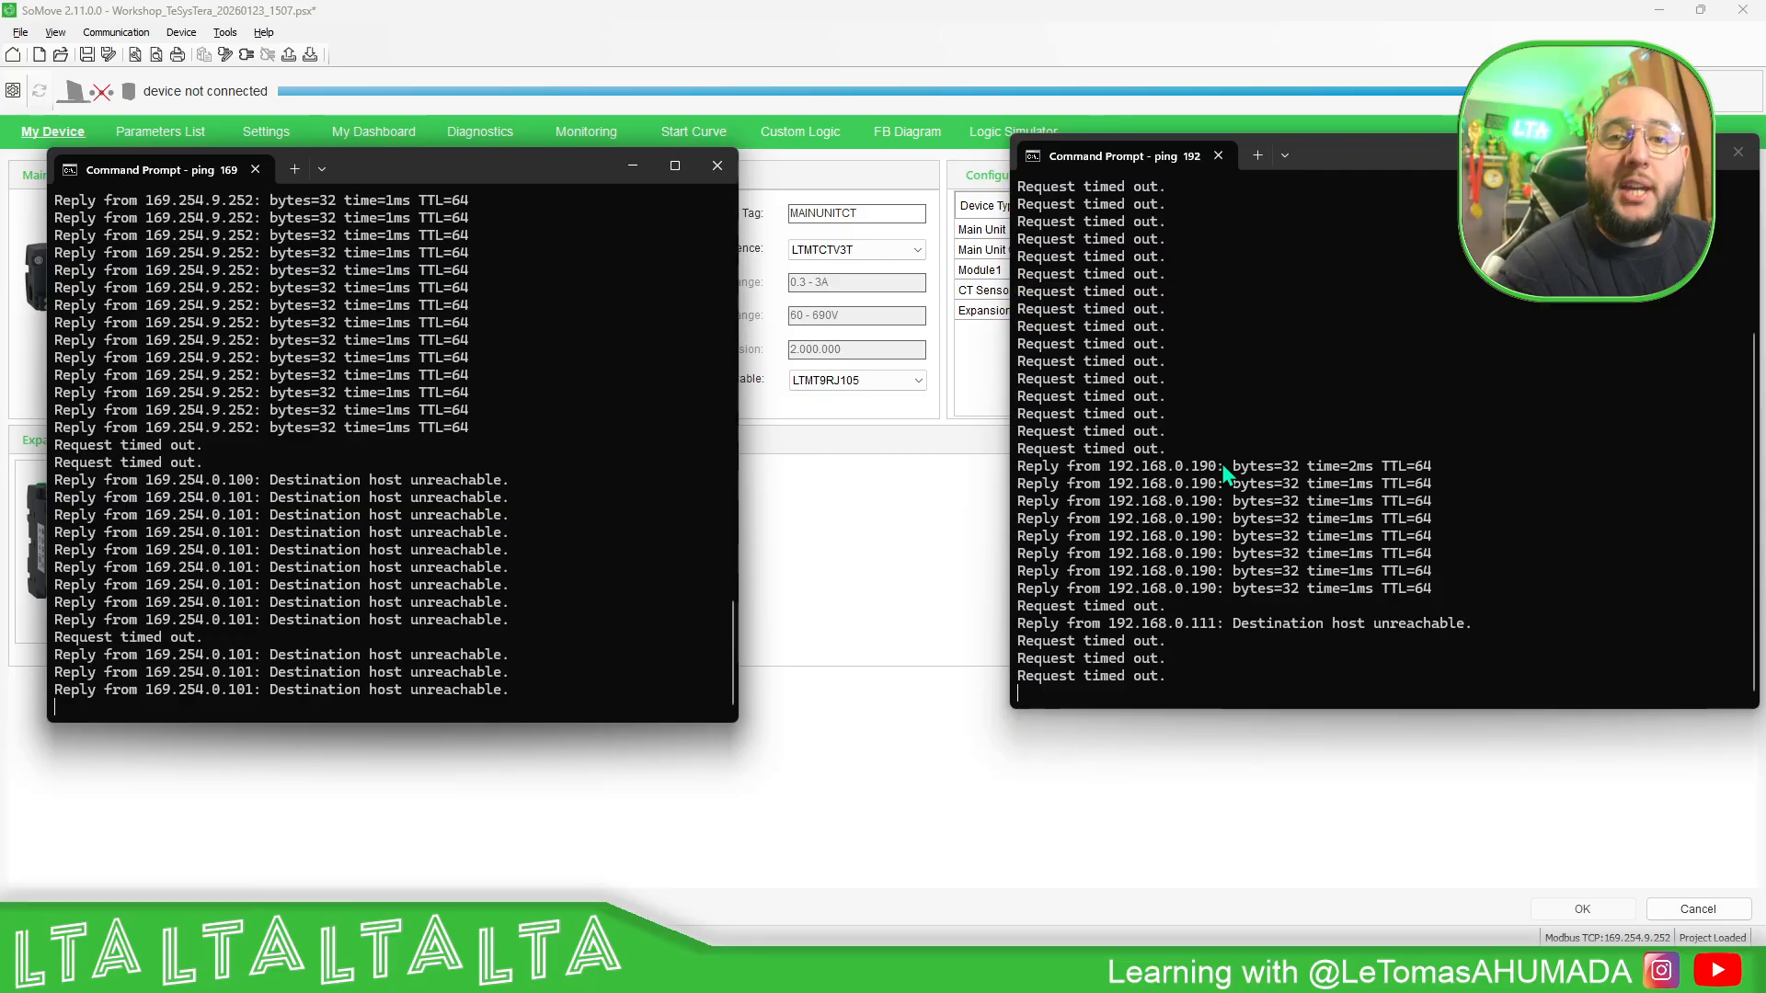
- Return to SoMove and review the Starter Setting parameters under Starter Function Setting in the parameters list
{"action": "left_click", "coordinate": [622, 52]}
{"action": "left_click", "coordinate": [193, 137]}
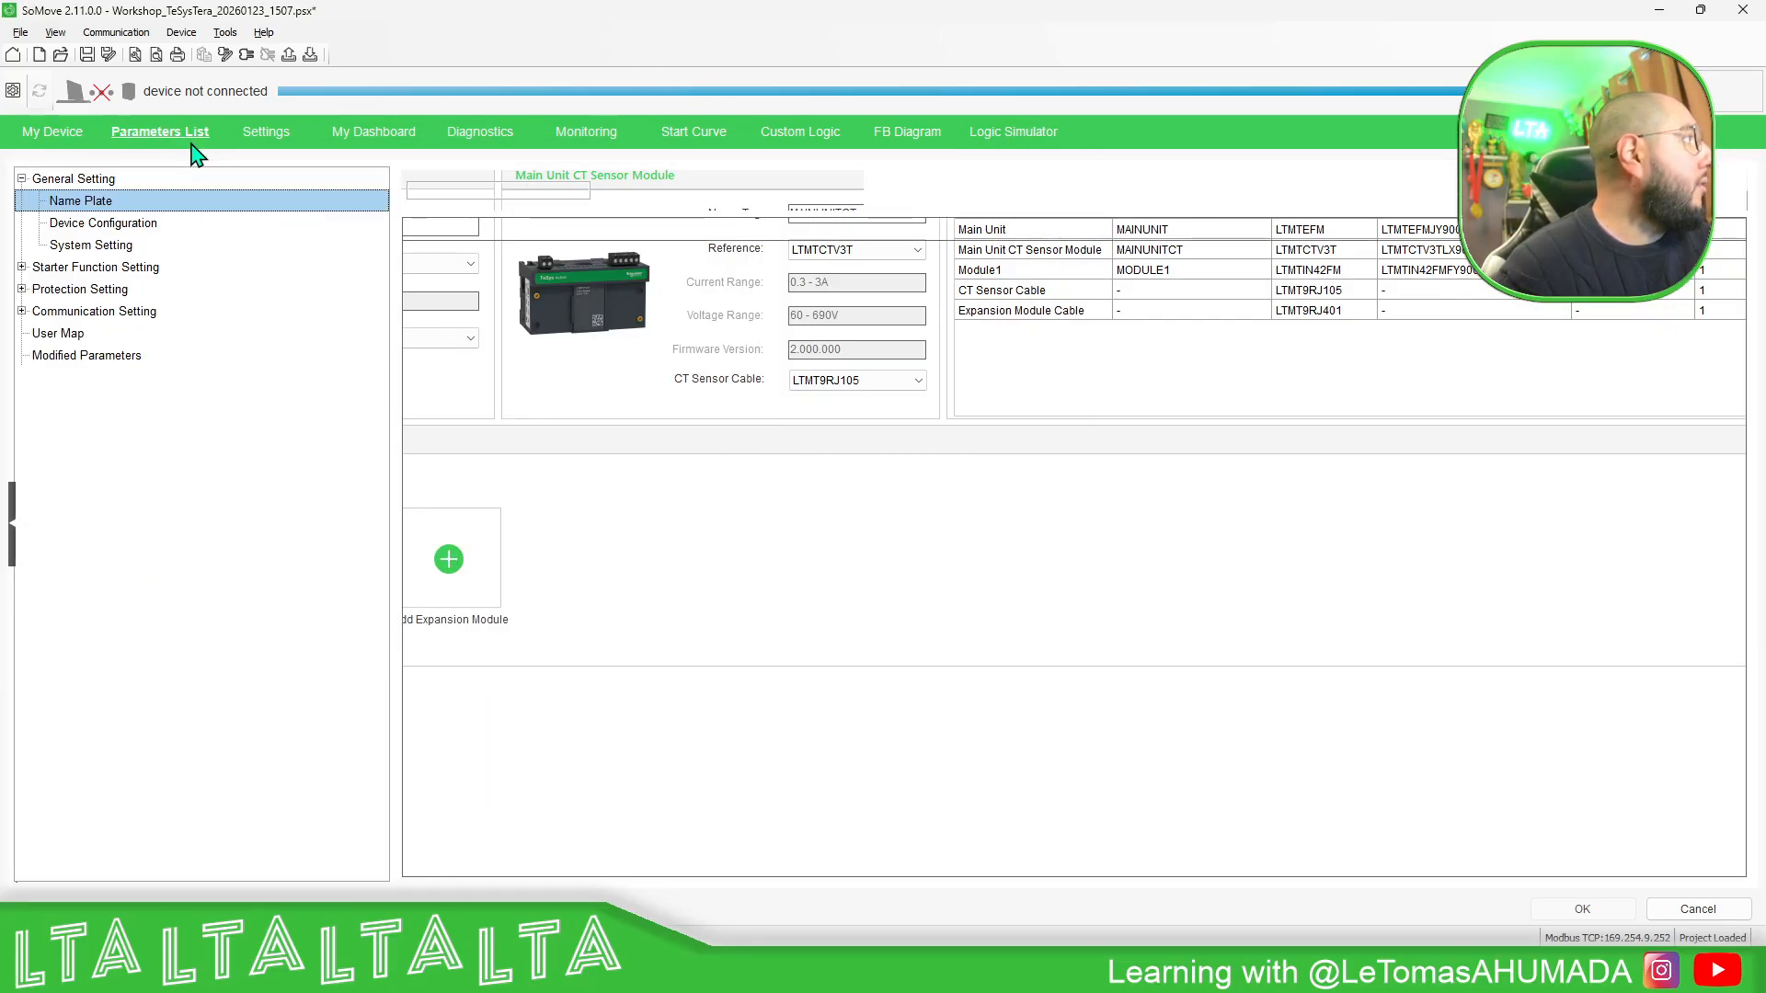
{"action": "left_click", "coordinate": [247, 135]}
{"action": "left_click", "coordinate": [162, 140]}
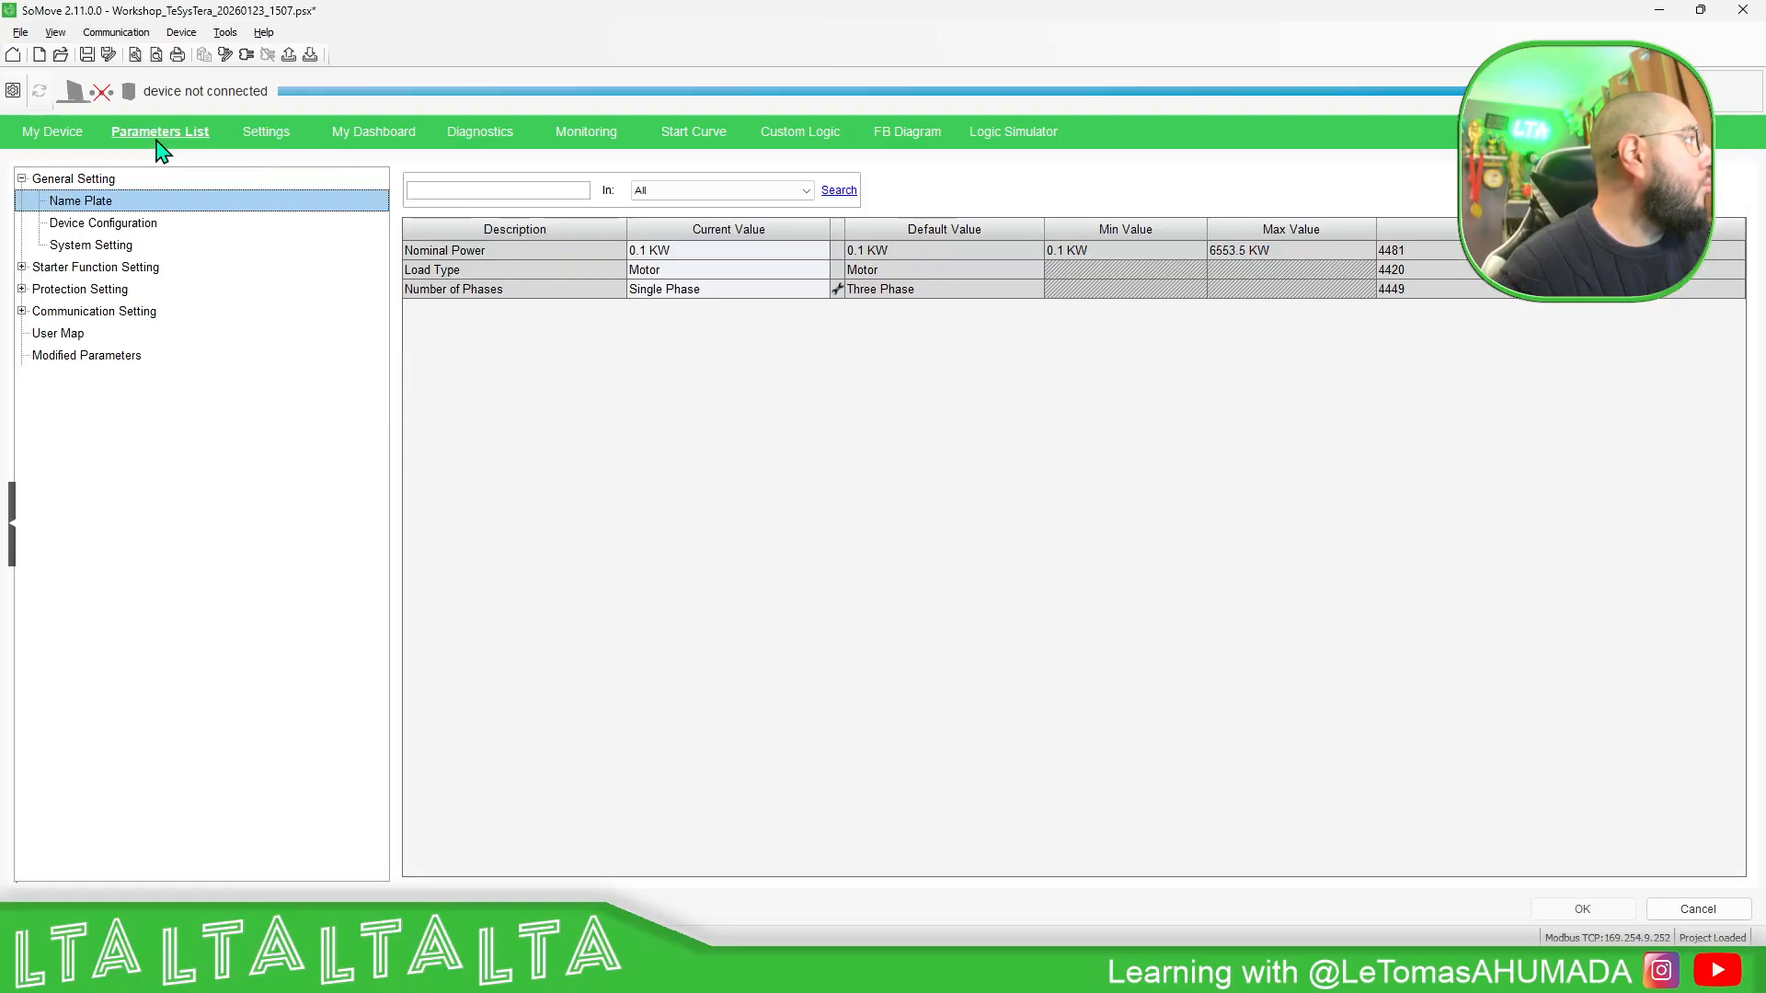
{"action": "left_click", "coordinate": [21, 267]}
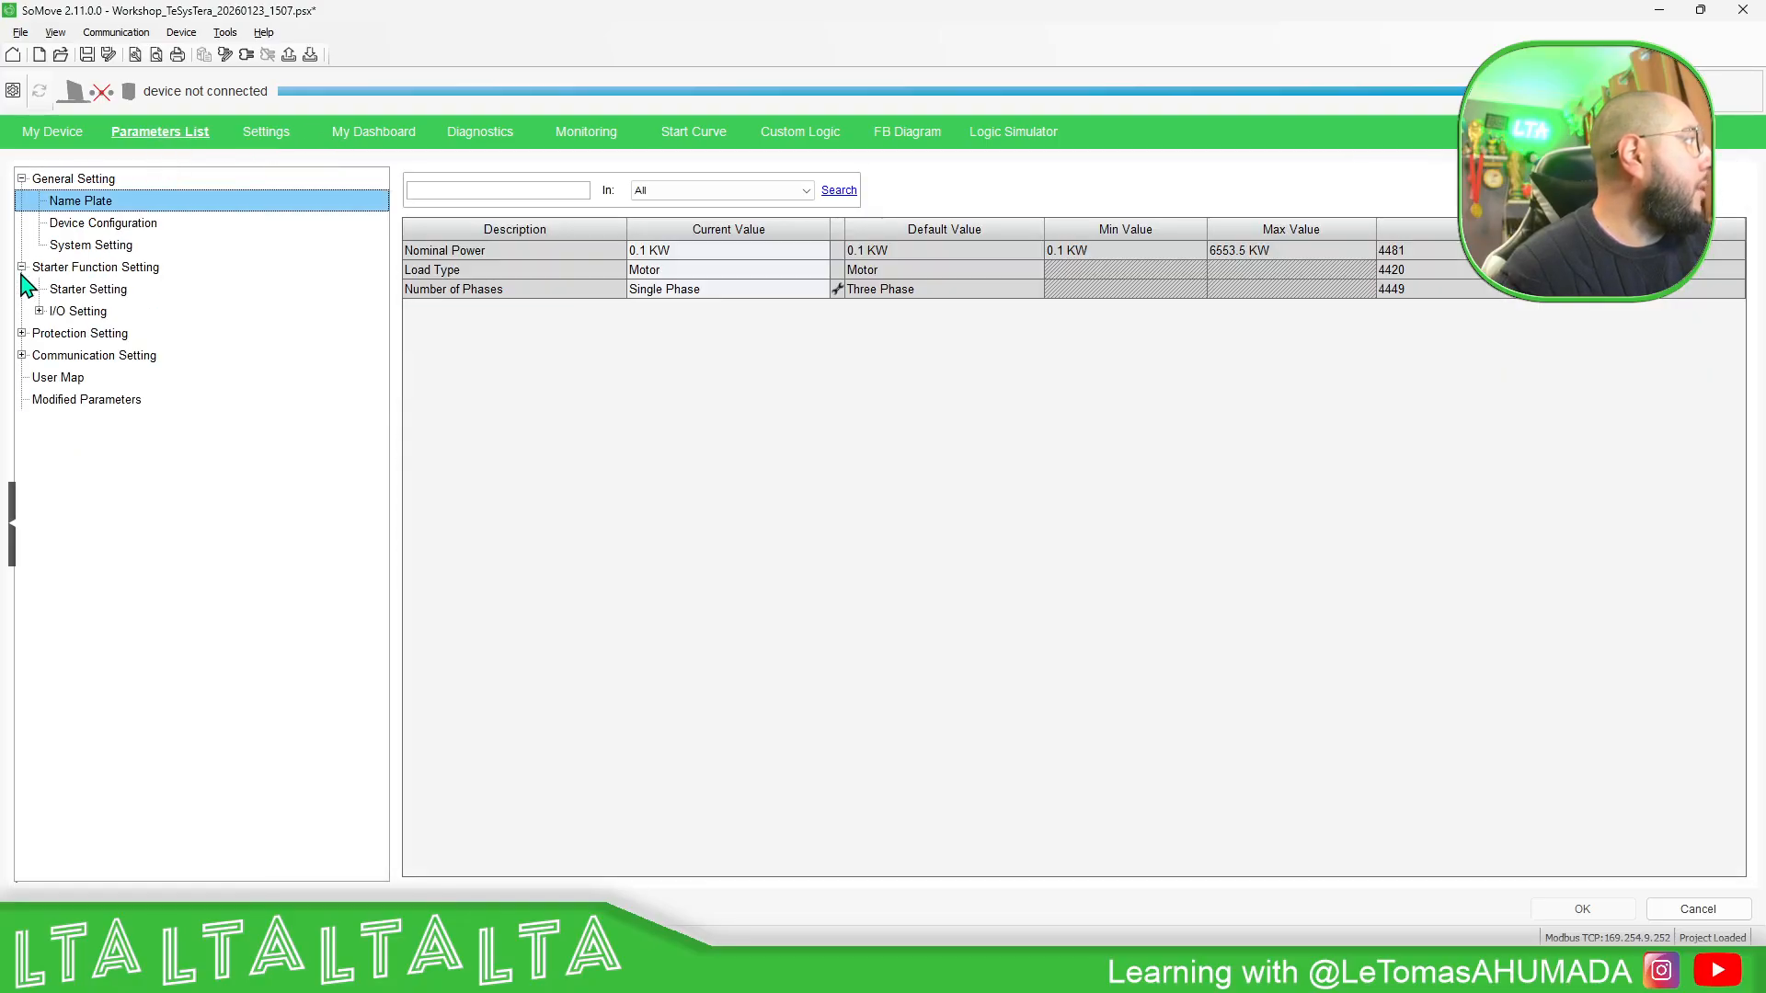
{"action": "left_click", "coordinate": [89, 289]}
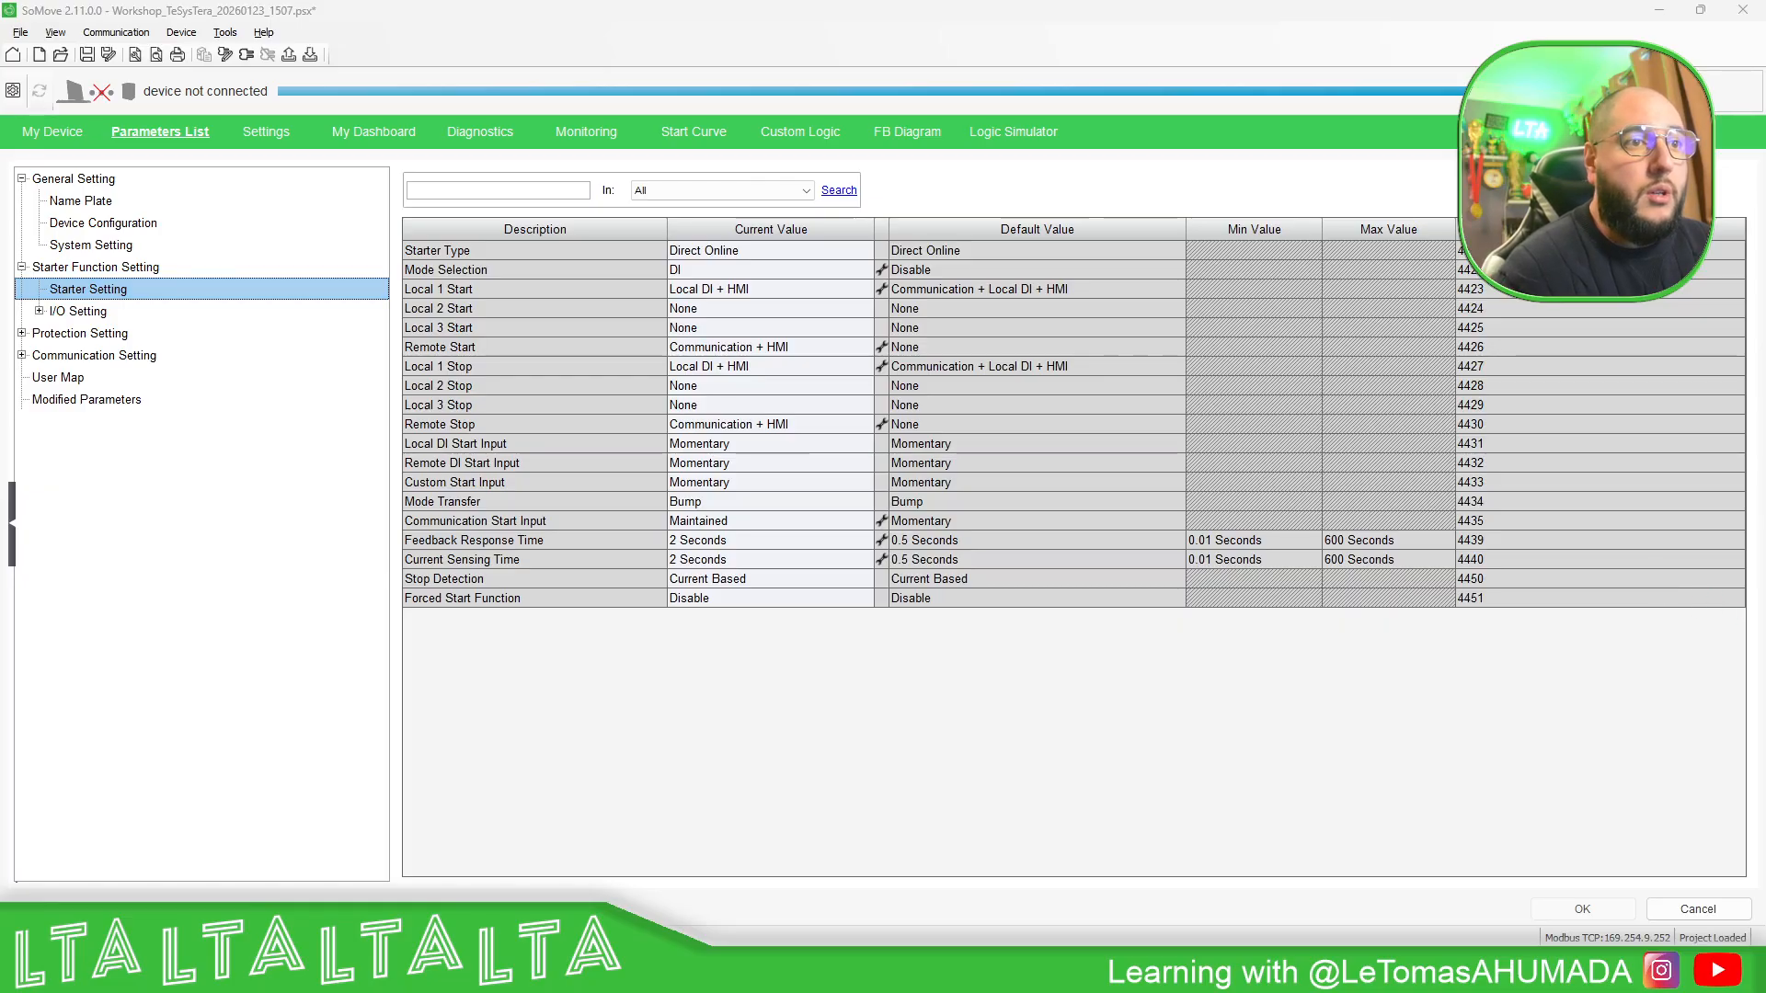
- Switch back to the two Command Prompt windows and recheck the replies from the old and new device addresses
{"action": "key", "text": "alt+Tab"}
{"action": "key", "text": "alt+Tab"}
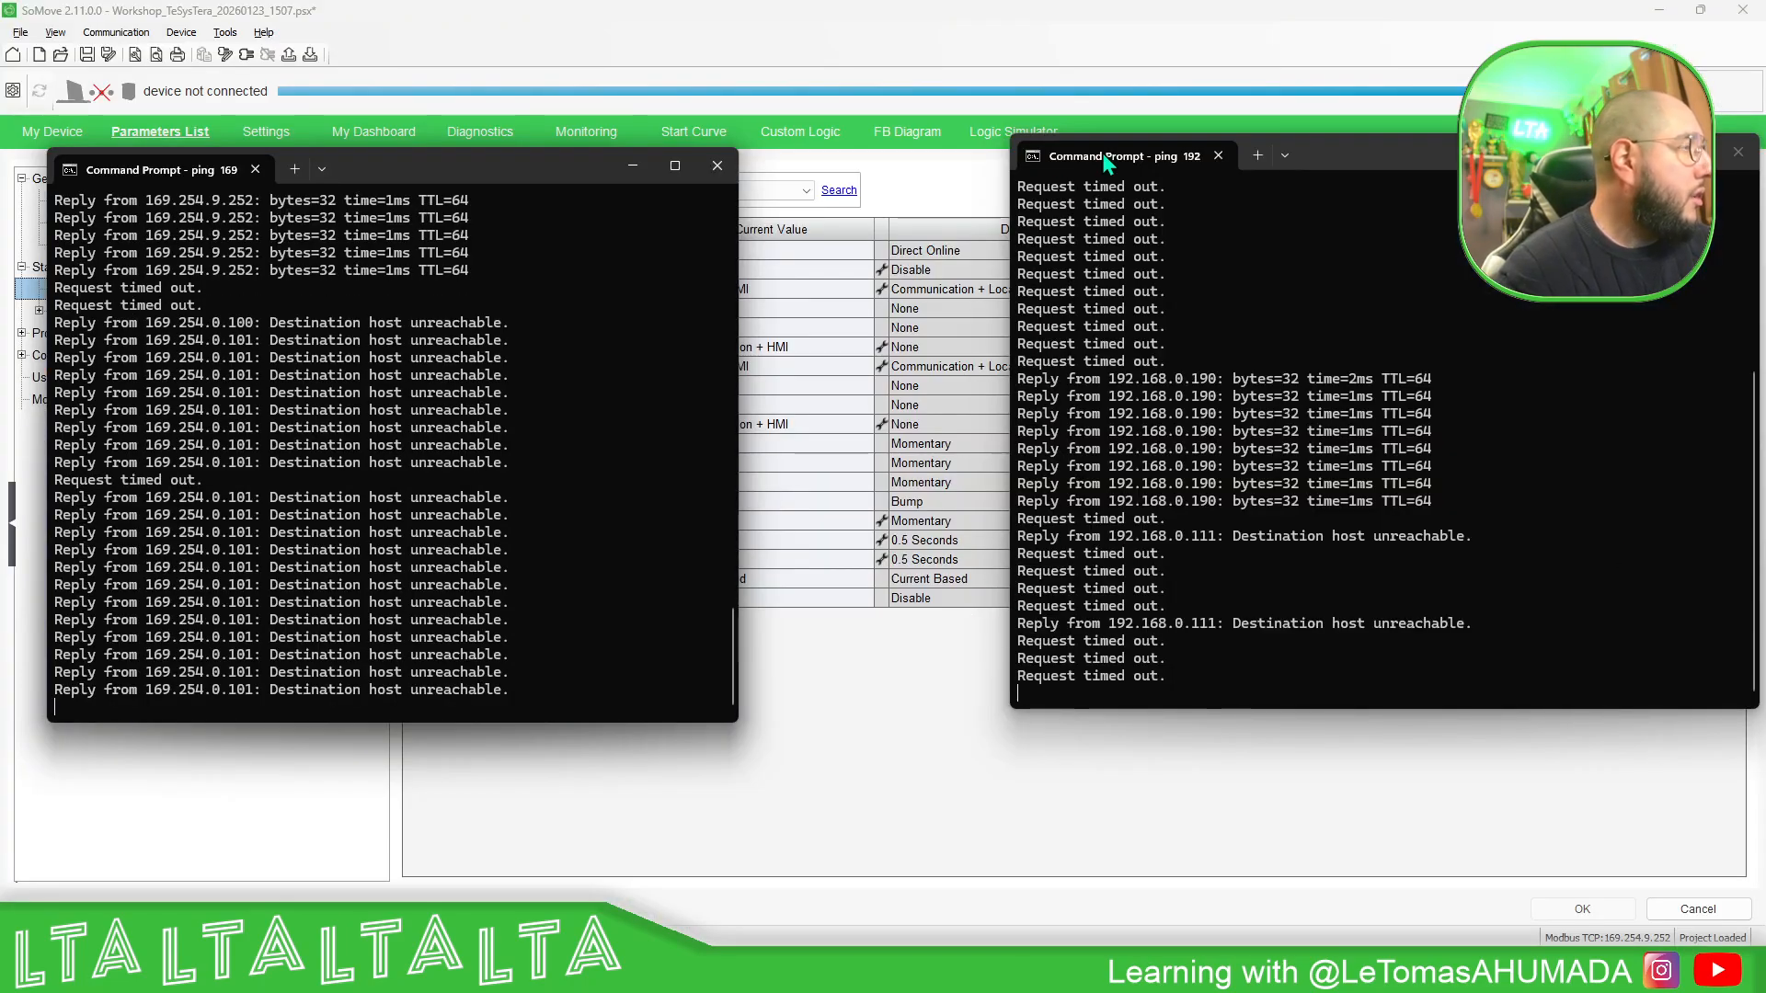
- Reposition the ping window for 192.168.0.190, compare the replies in both Command Prompt windows, and return to SoMove
{"action": "left_click_drag", "start_coordinate": [1362, 162], "coordinate": [1304, 159]}
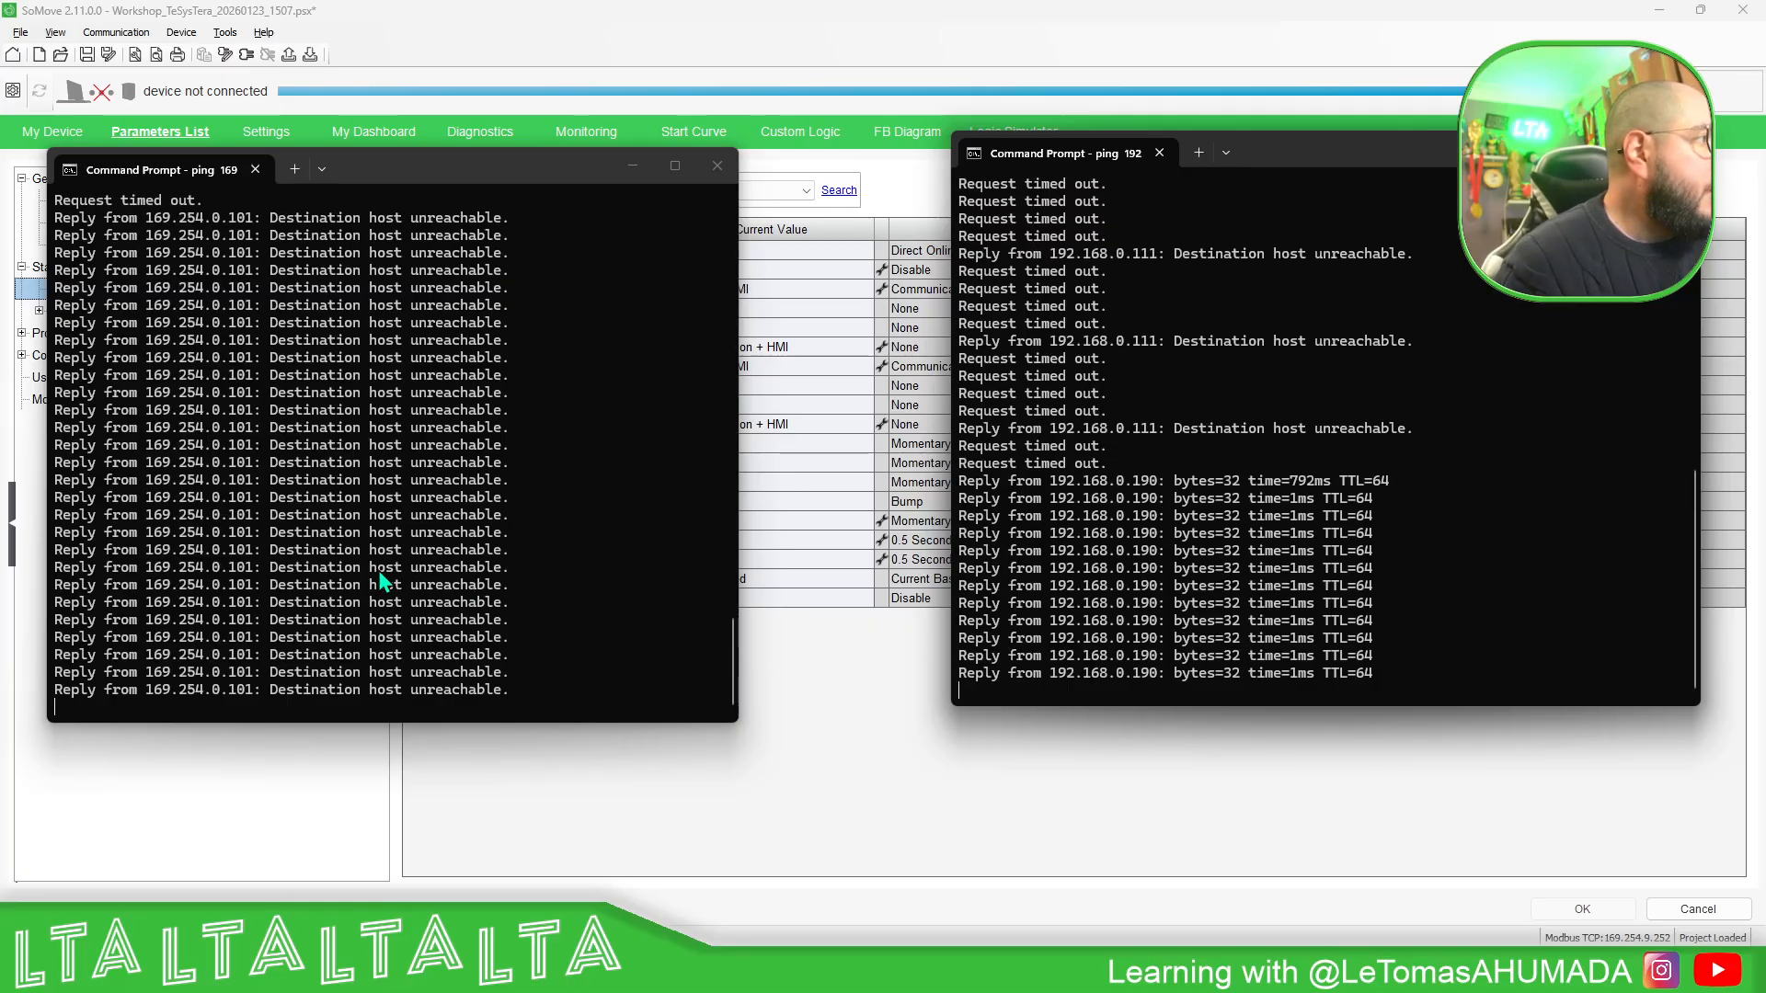
{"action": "left_click", "coordinate": [1082, 789]}
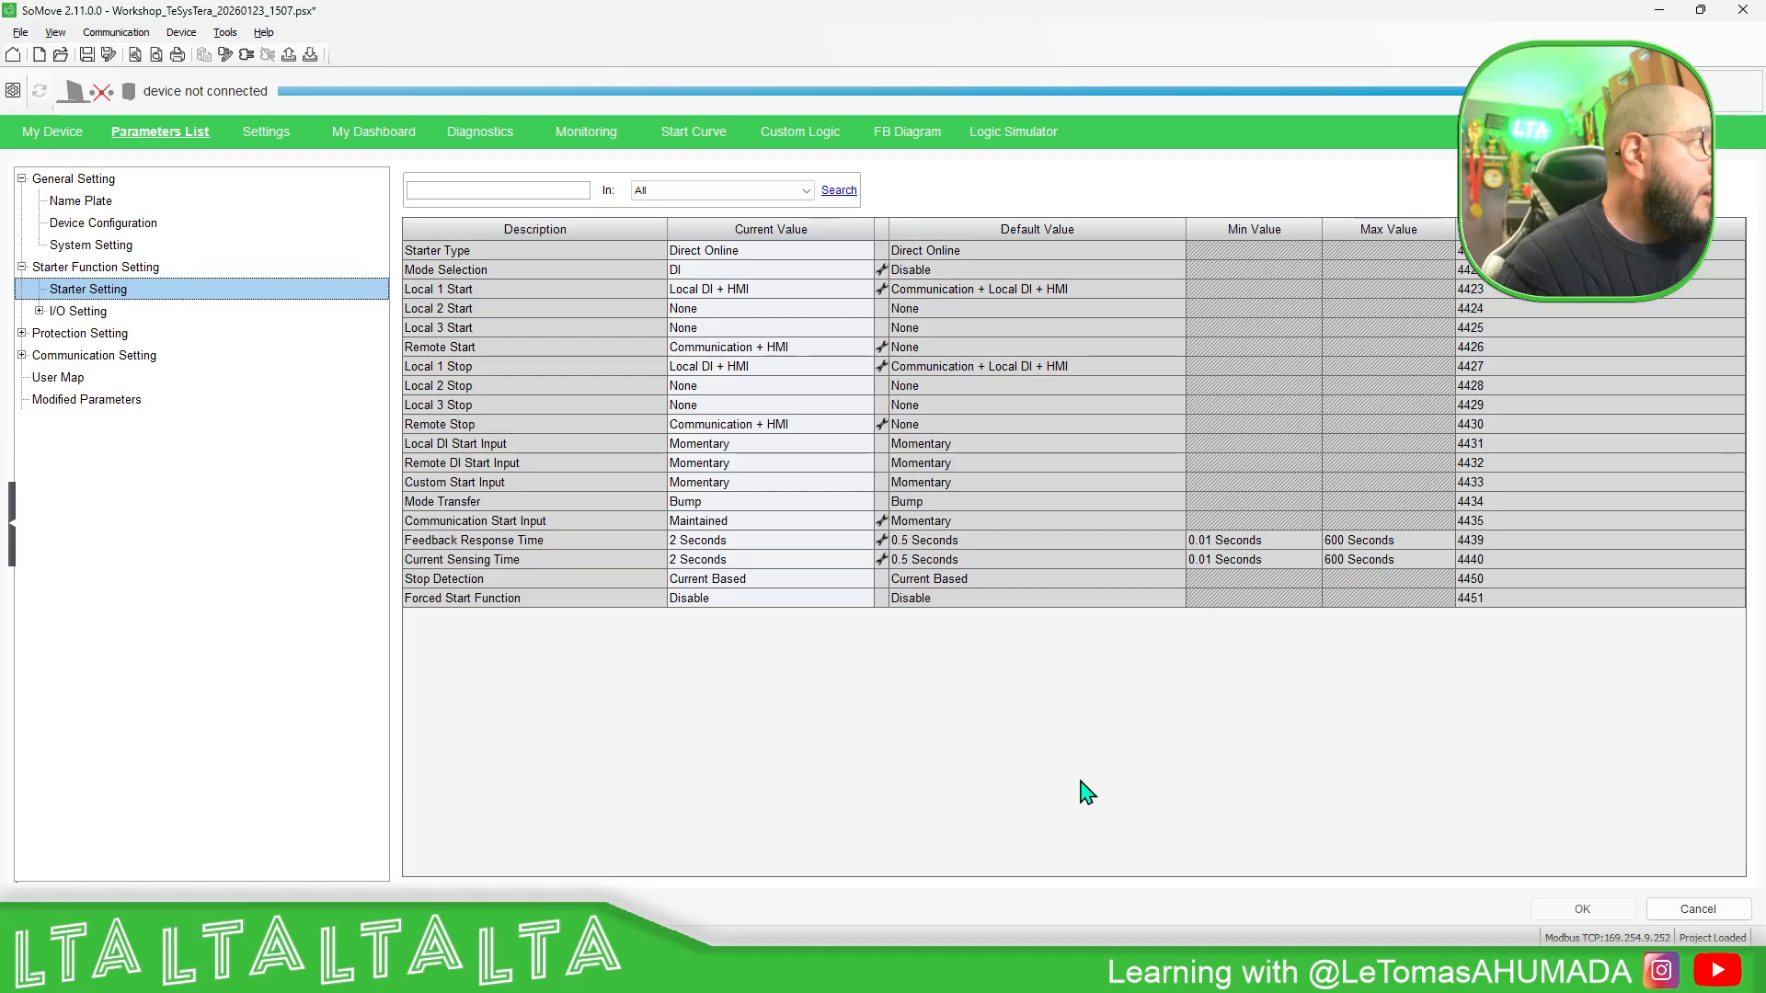
- Try to load from the device and connect at 169.254.9.252, entering the Administrator account password, and close the login
{"action": "left_click", "coordinate": [246, 55]}
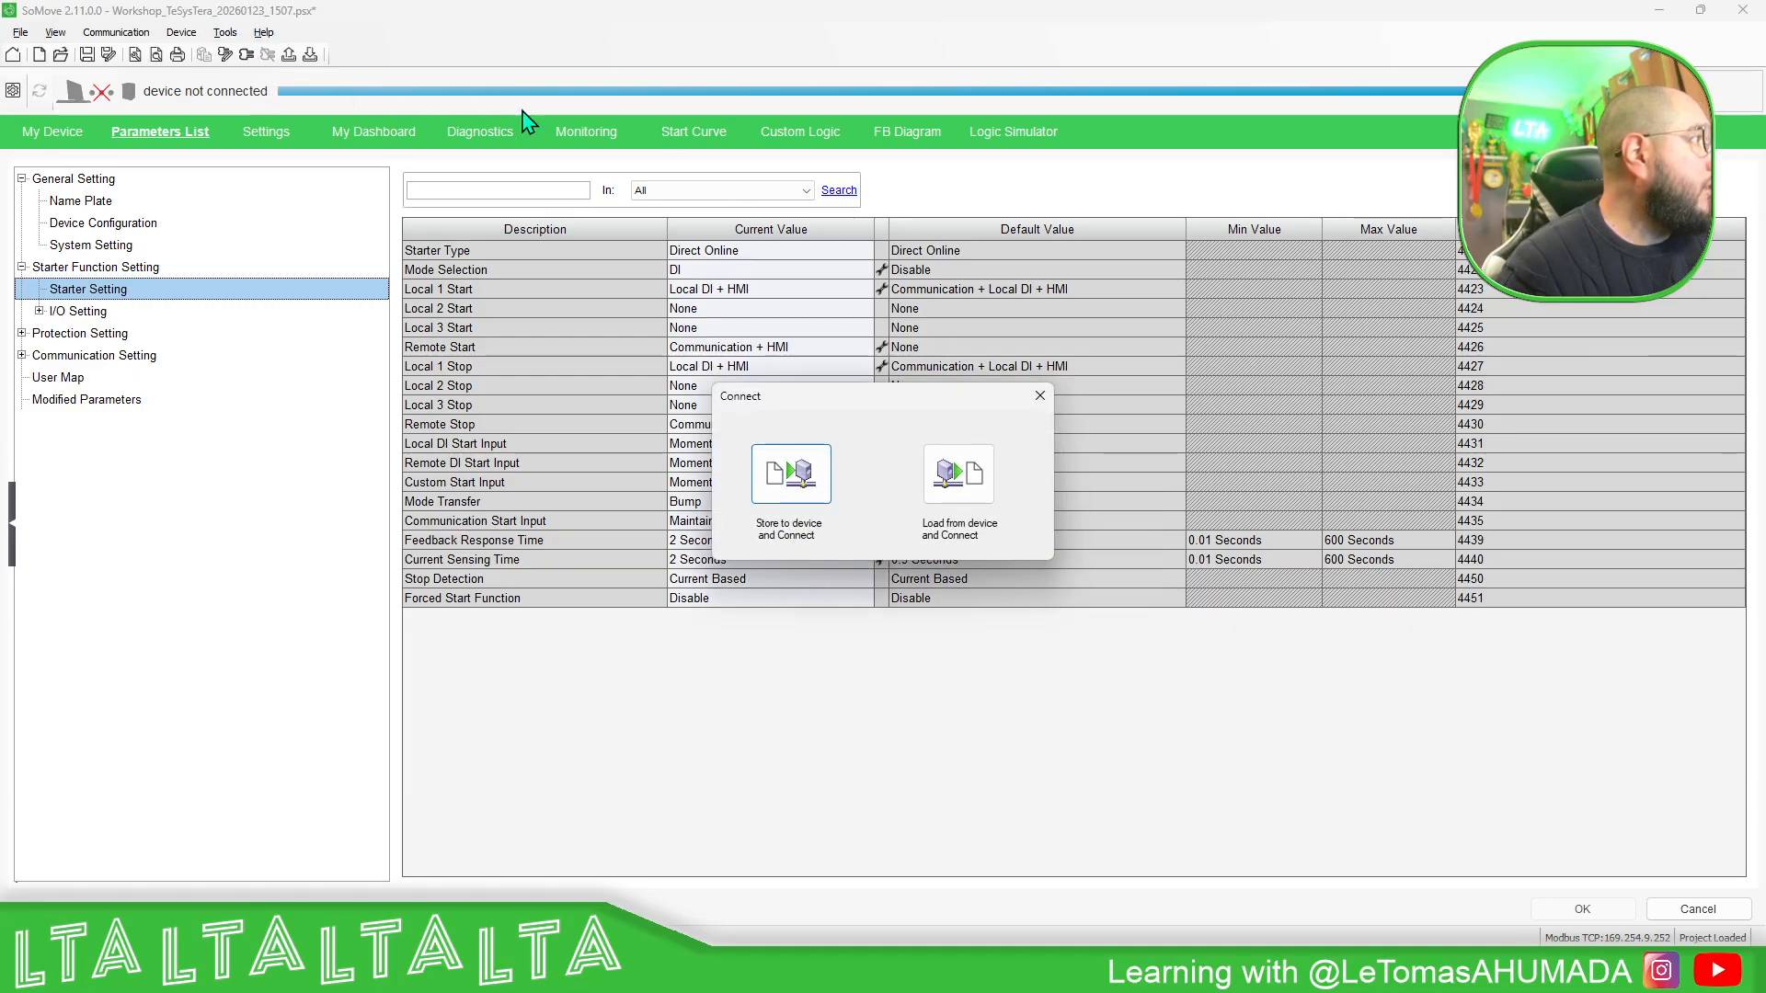
{"action": "left_click", "coordinate": [961, 486]}
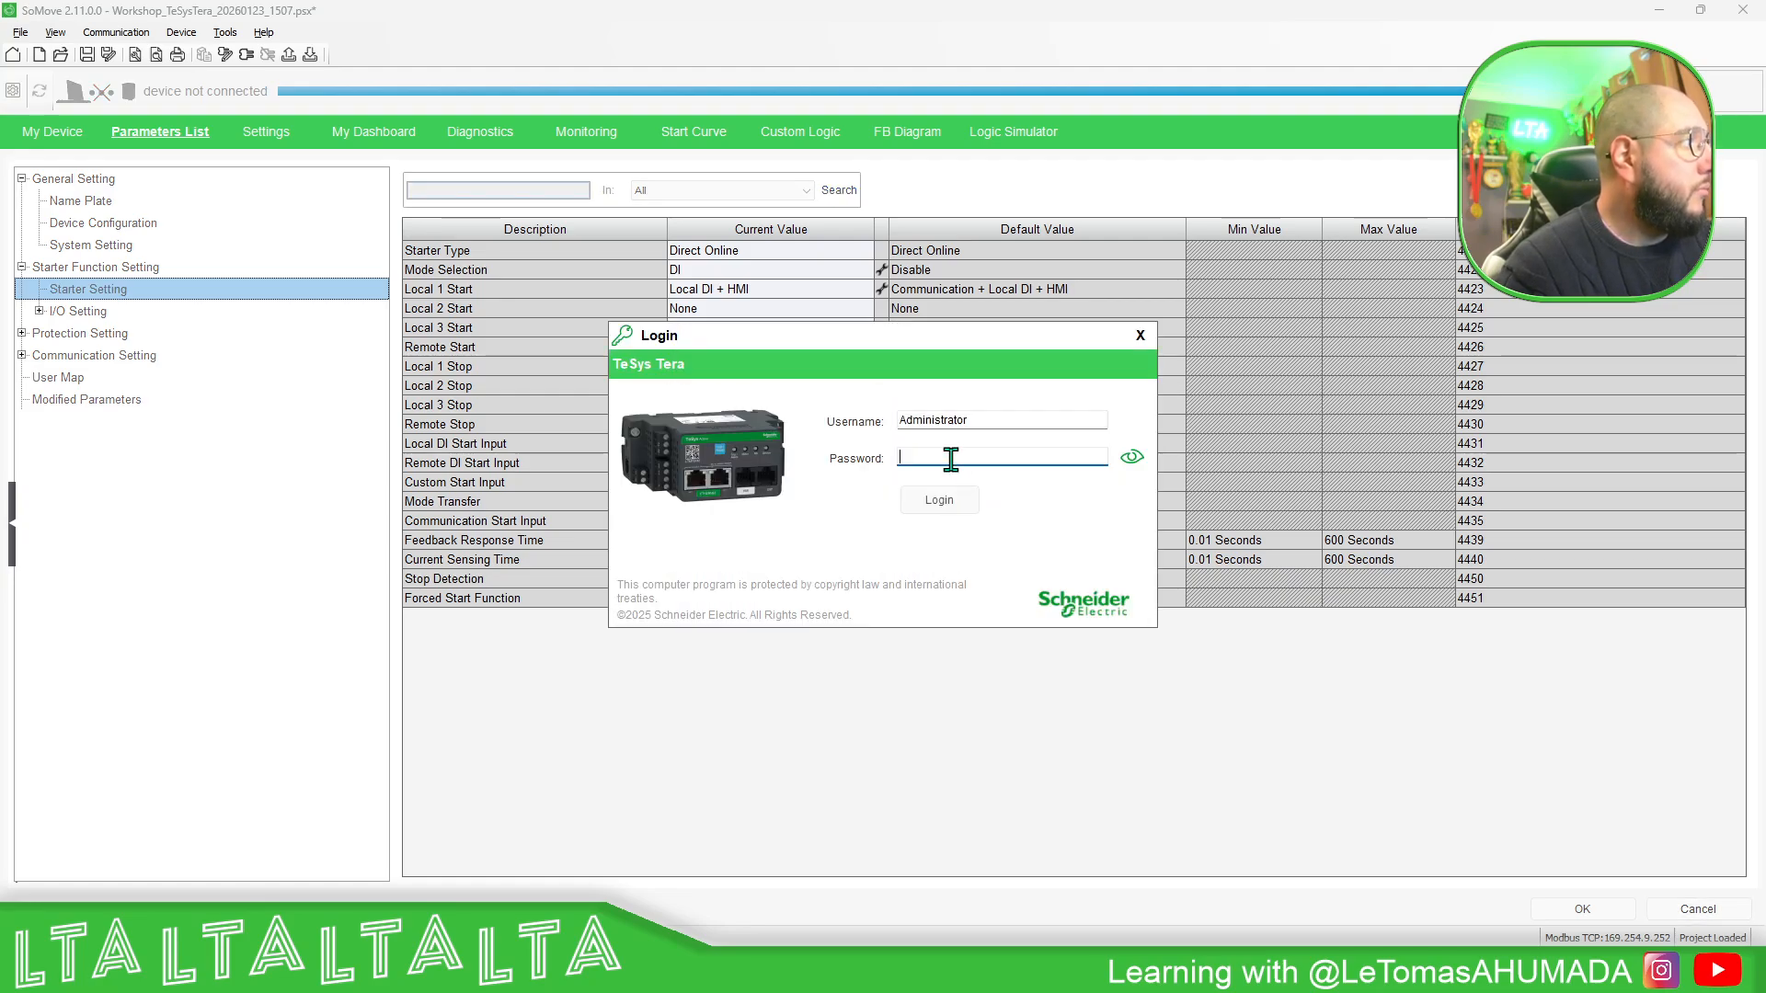
{"action": "type", "text": "•"}
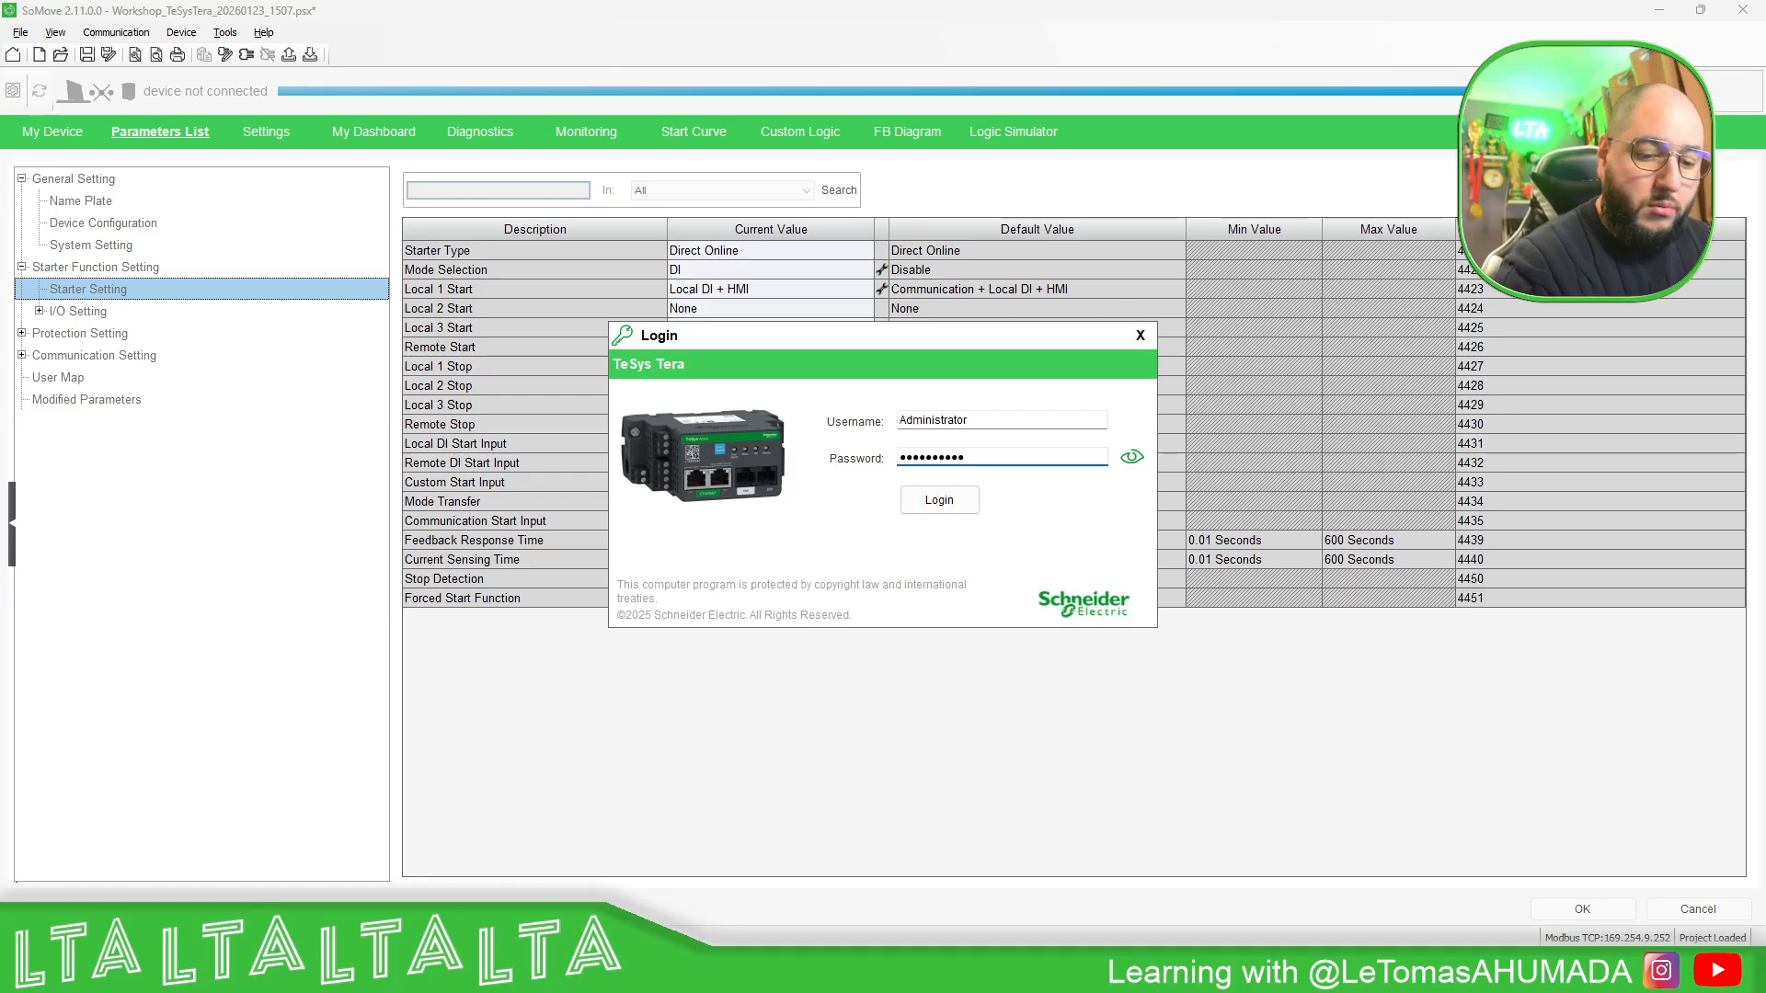
{"action": "type", "text": "•"}
{"action": "left_click", "coordinate": [939, 500]}
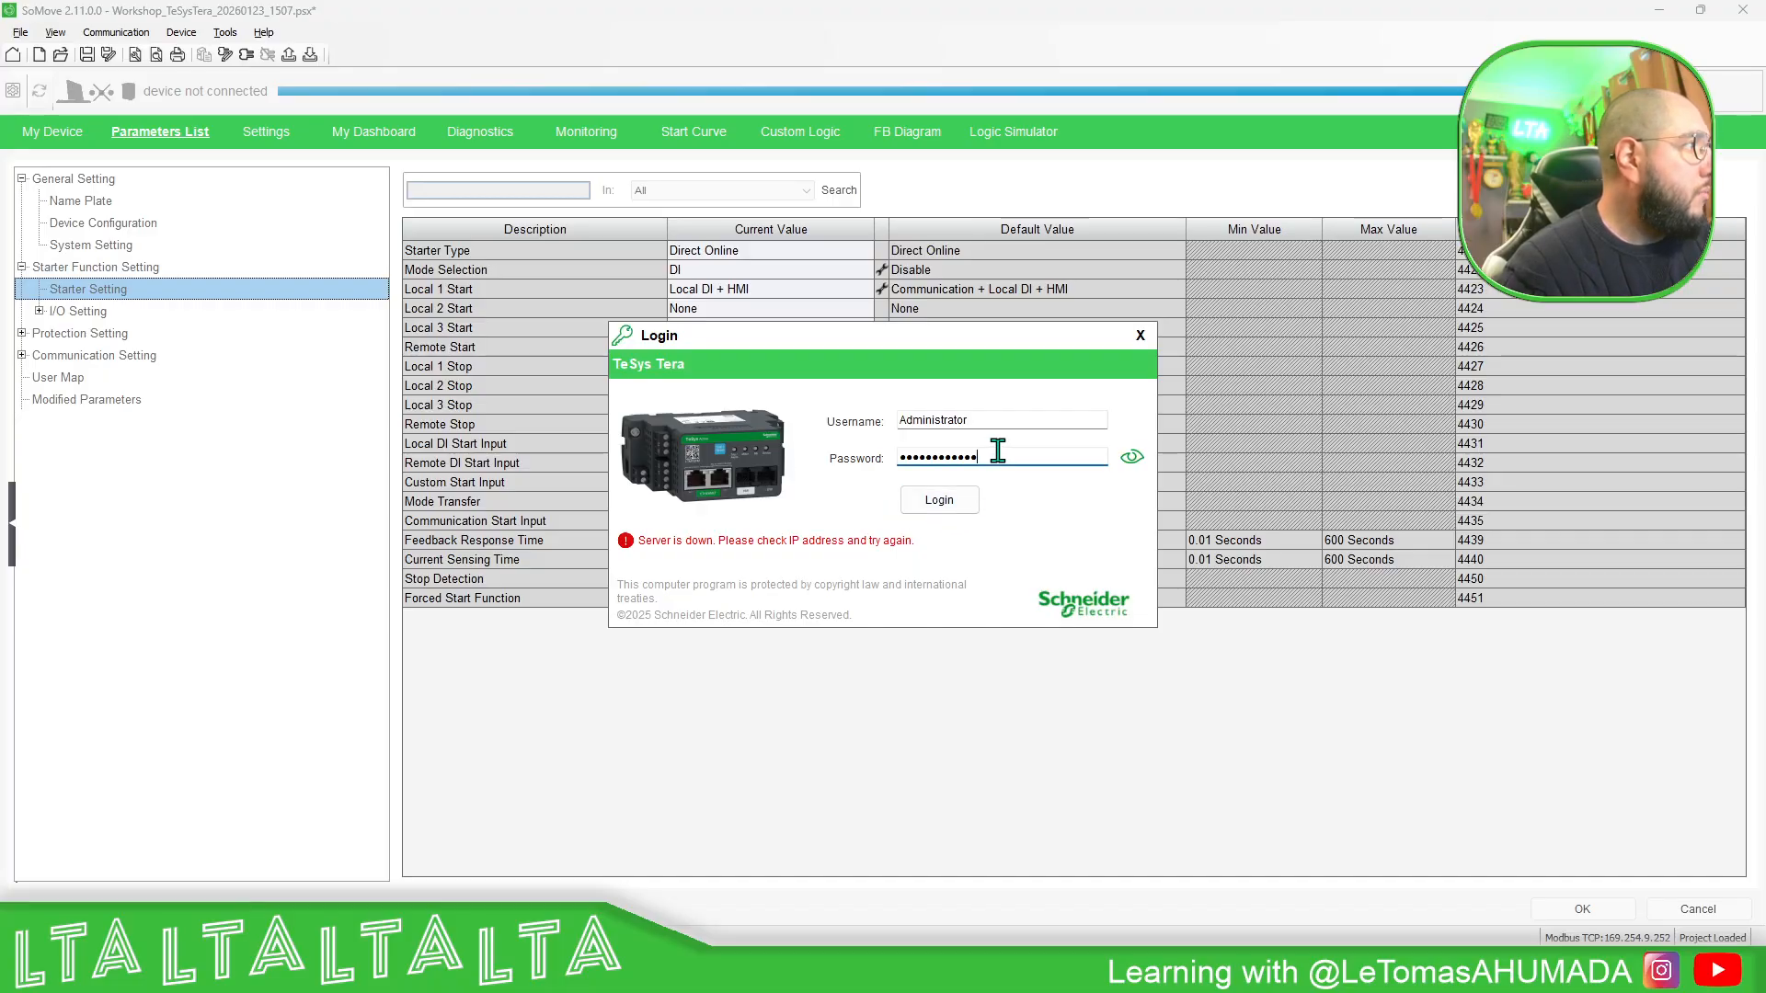
{"action": "left_click", "coordinate": [1140, 334]}
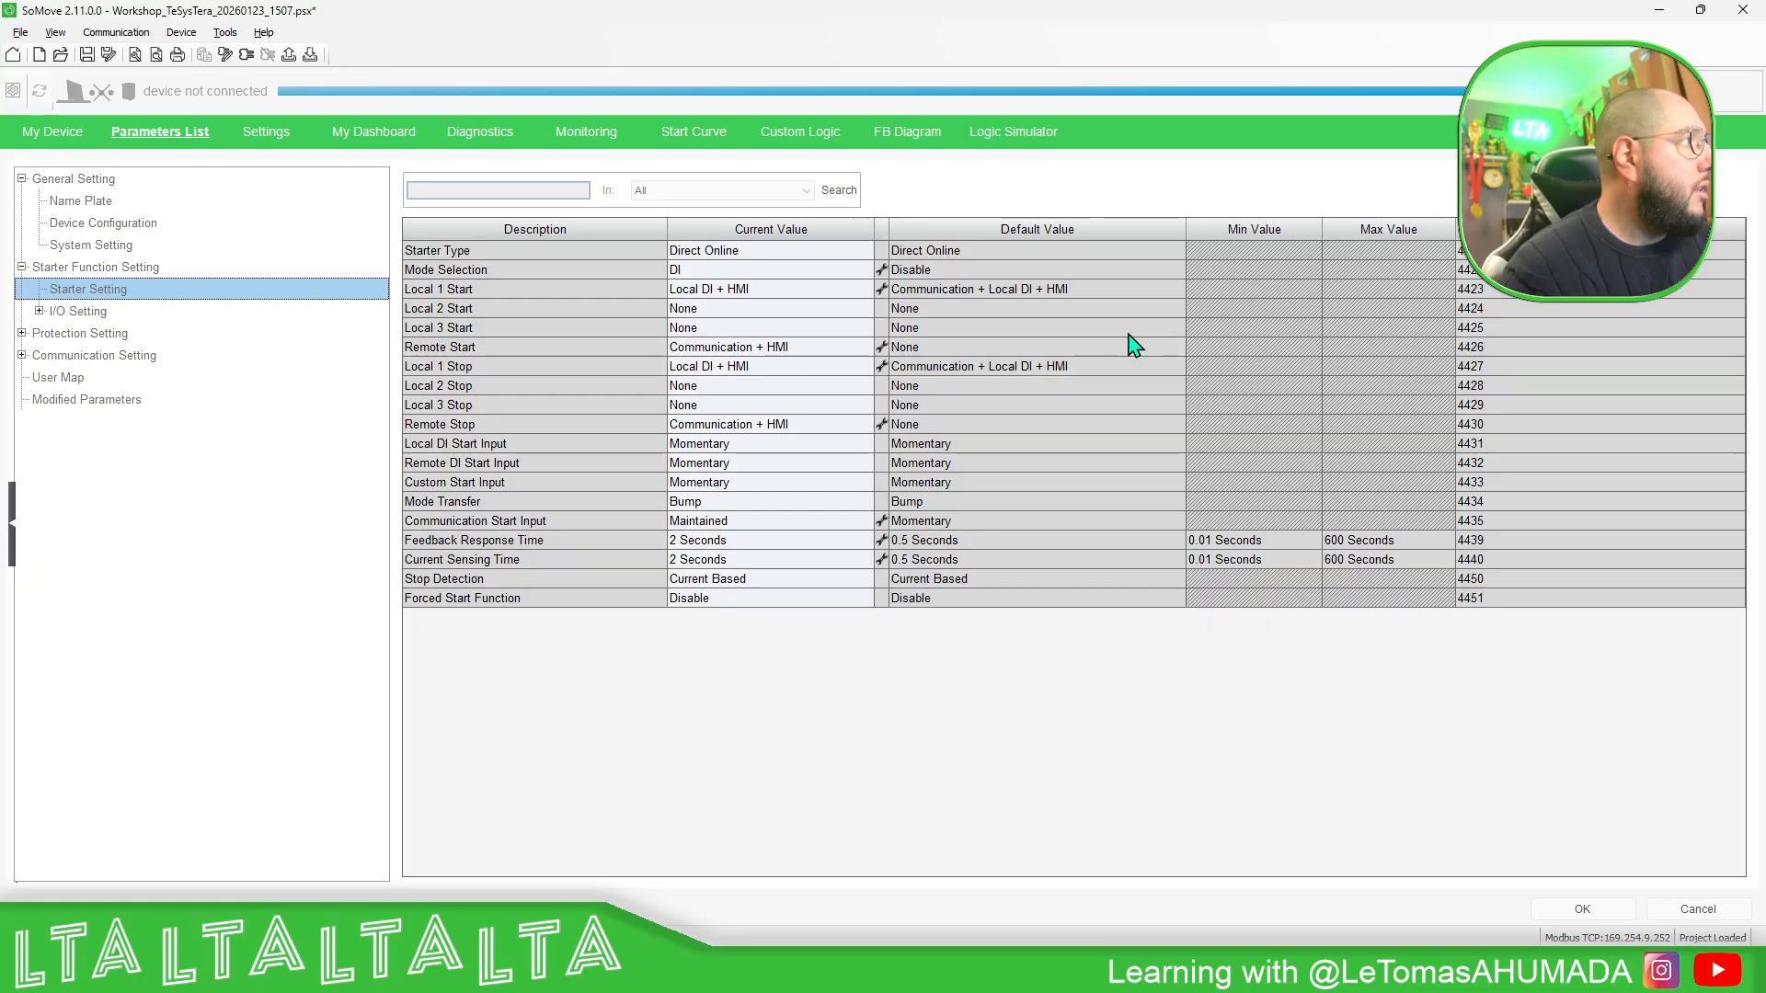
- Rescan Modbus TCP with the single target address 192.168.0.190 and apply the TeSys Tera at that address to the project
{"action": "left_click", "coordinate": [226, 55]}
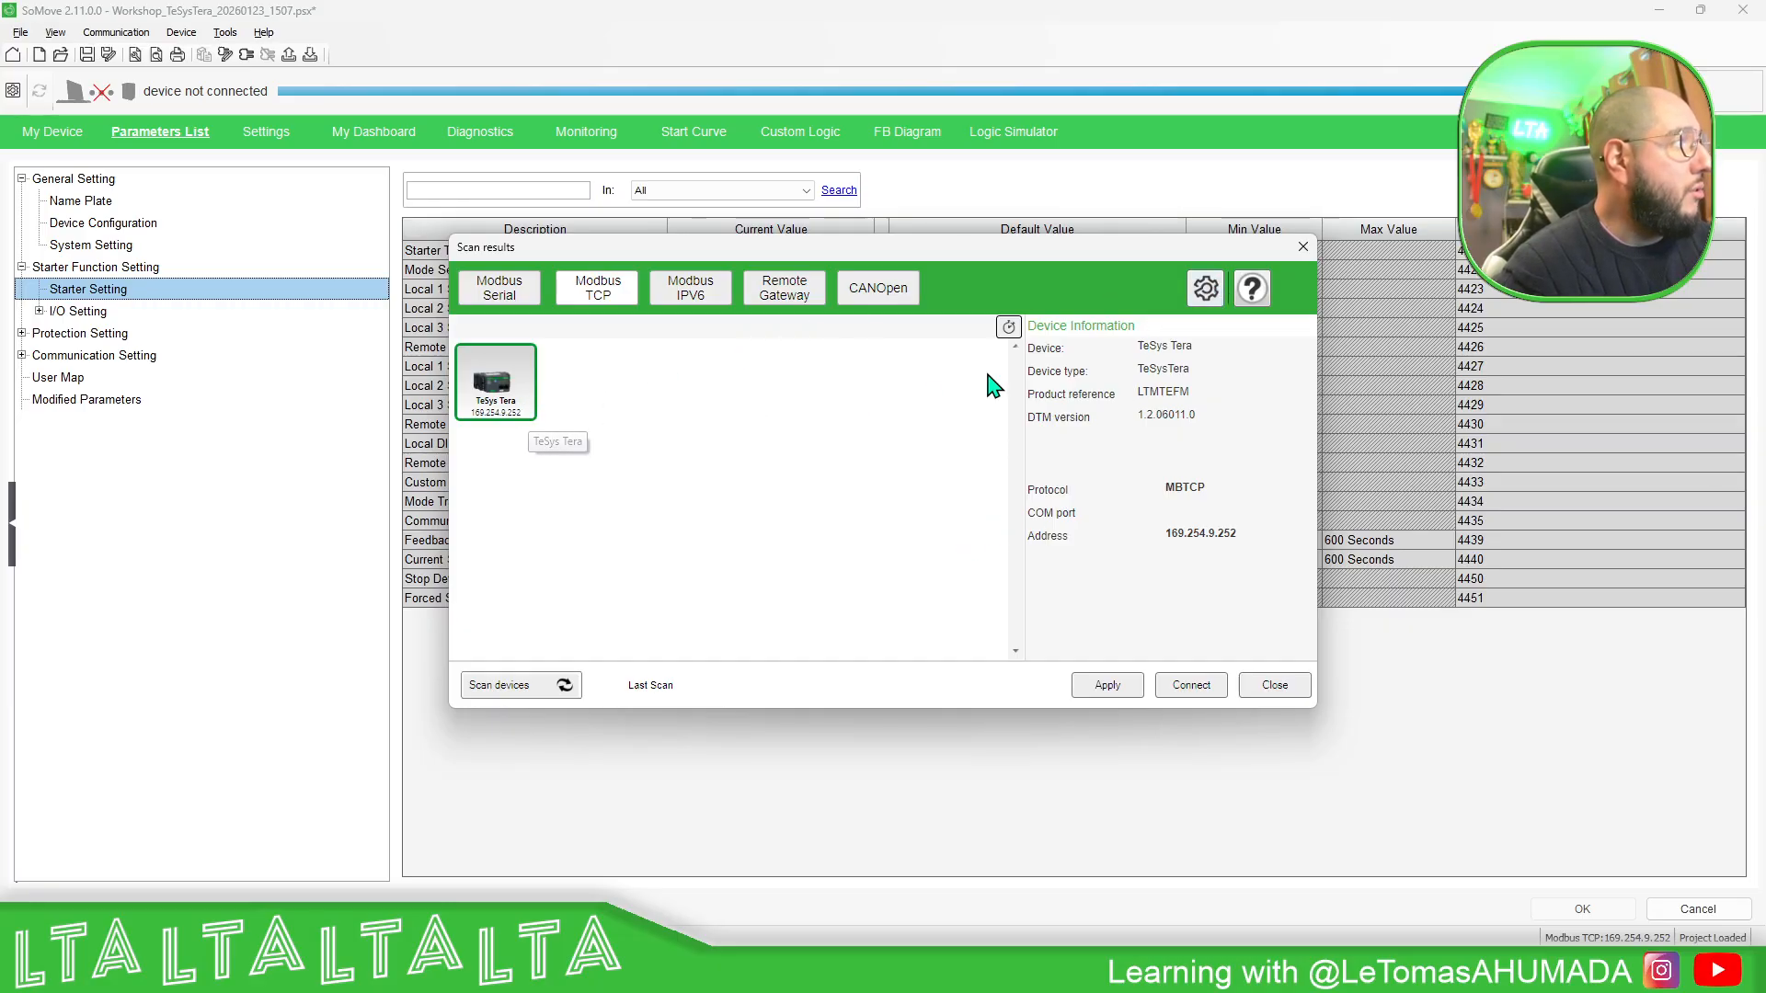
{"action": "left_click", "coordinate": [1205, 289]}
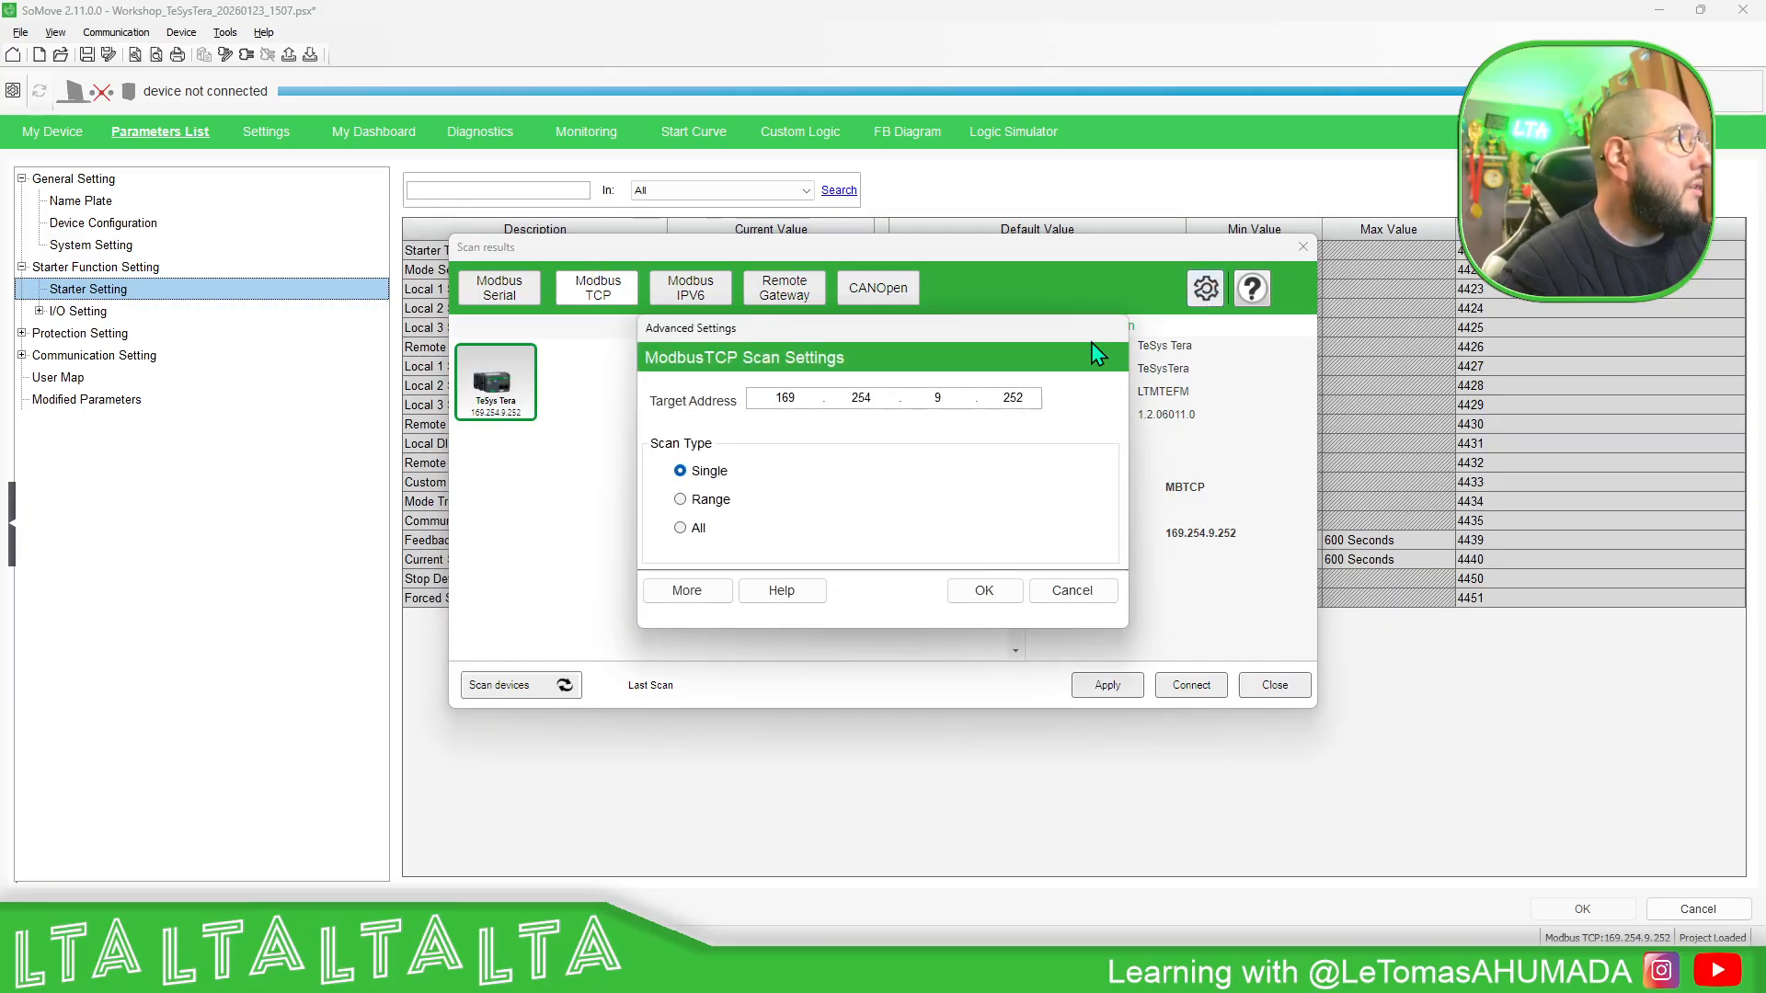
{"action": "double_click", "coordinate": [781, 398]}
{"action": "type", "text": "192."}
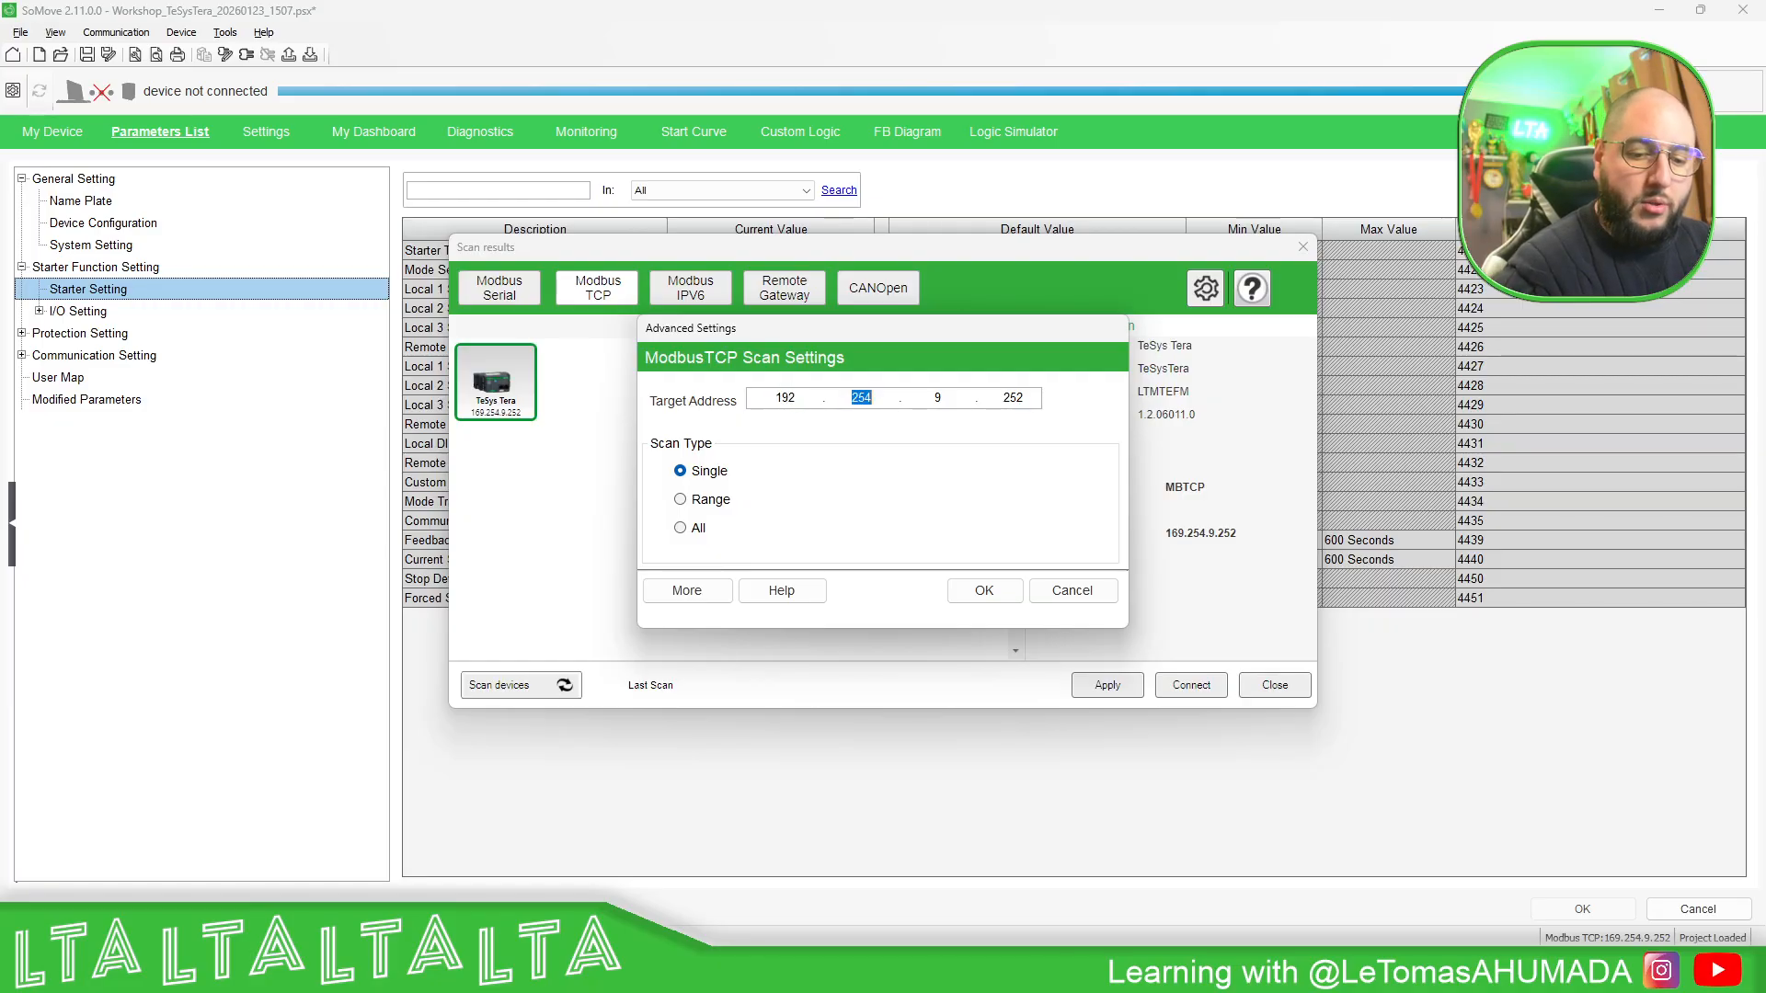
{"action": "type", "text": "168.0.190"}
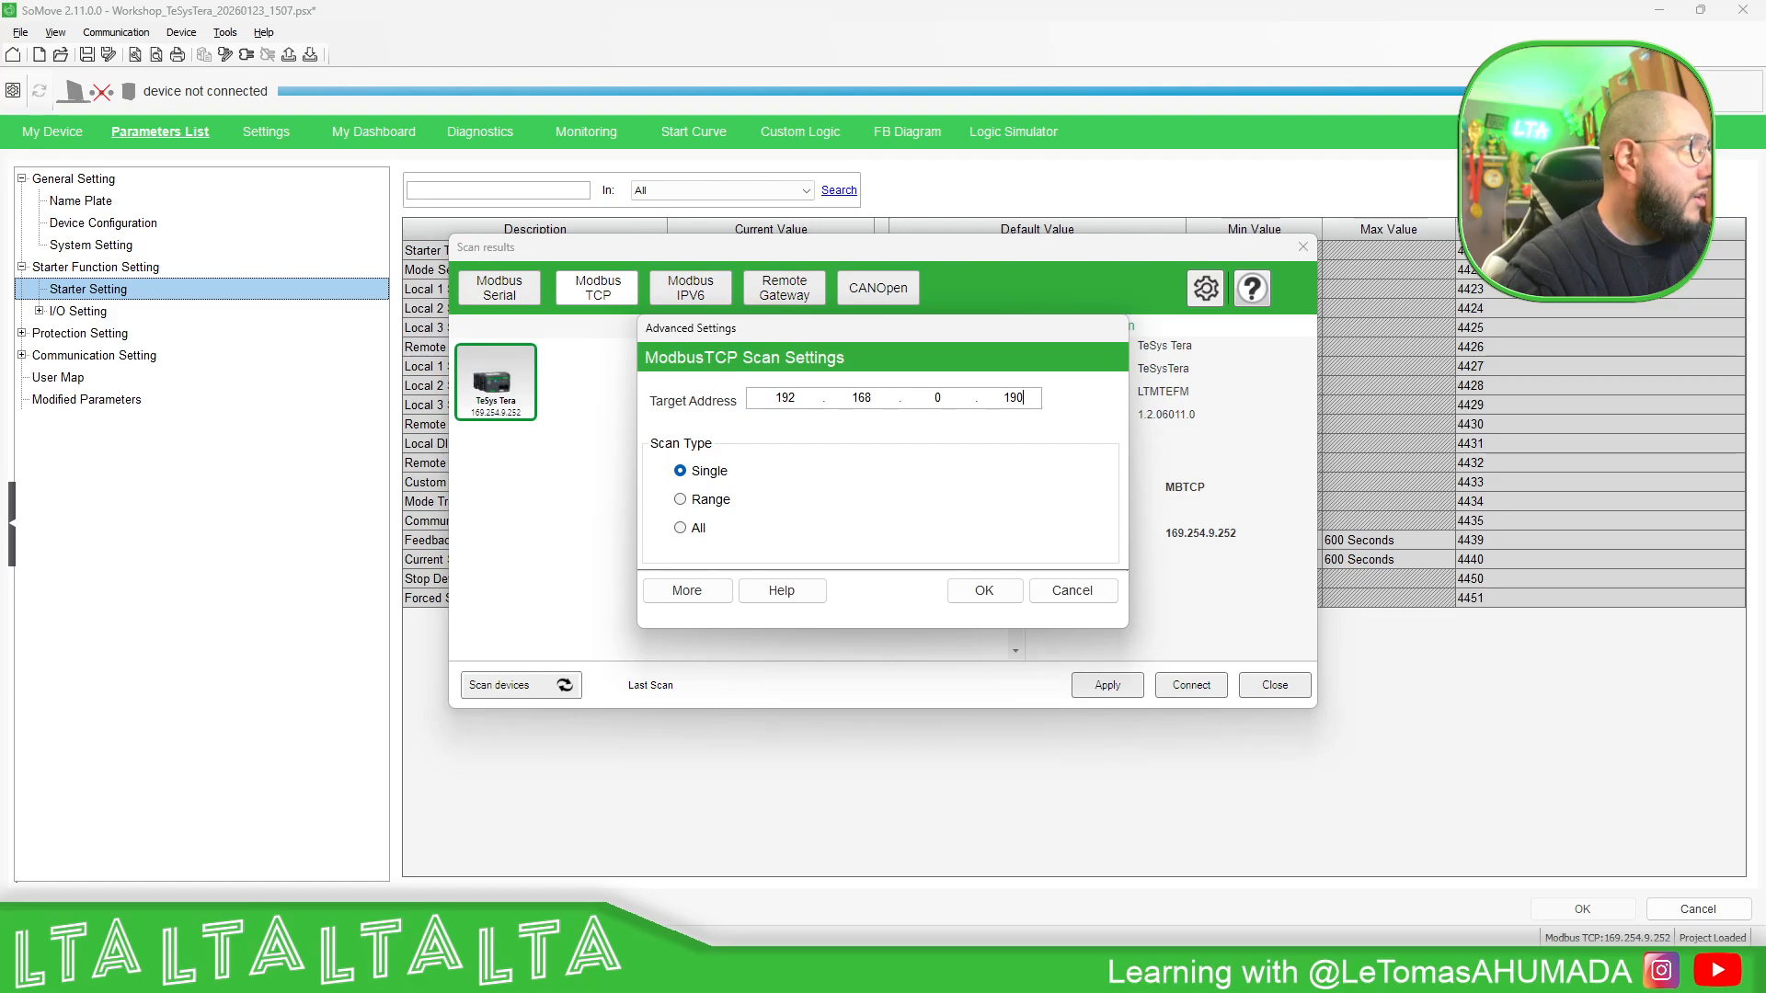
{"action": "left_click", "coordinate": [968, 599]}
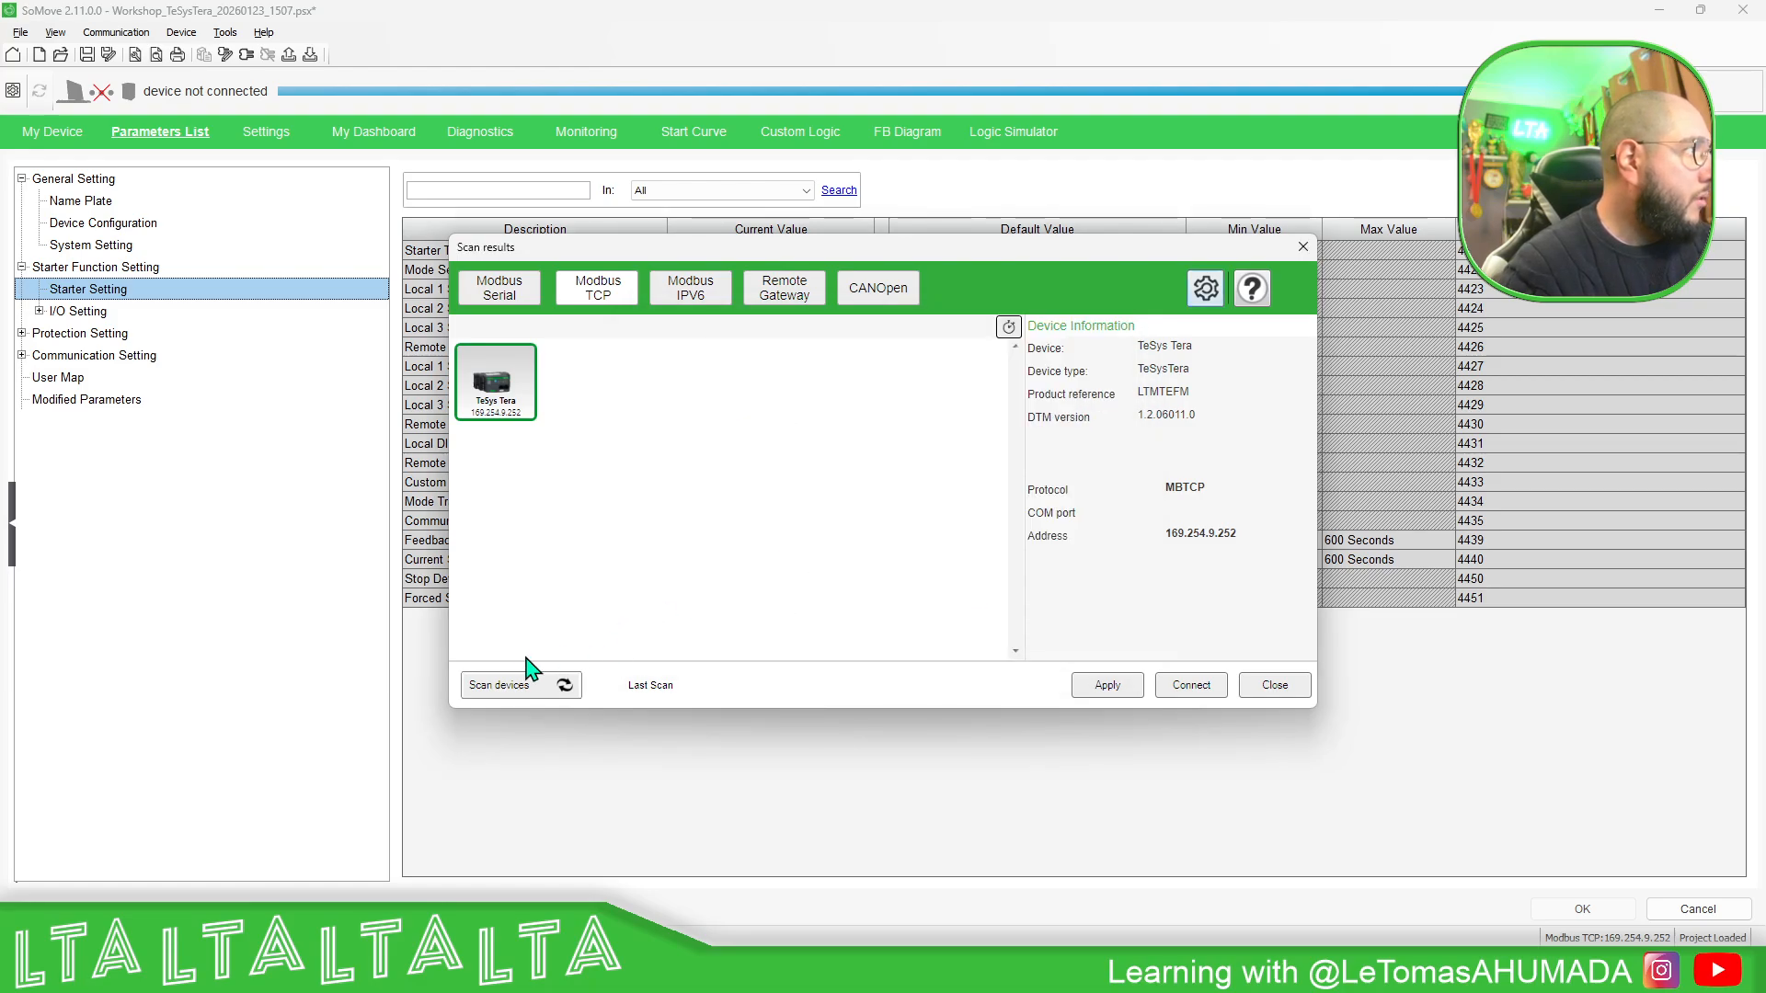
{"action": "left_click", "coordinate": [562, 688]}
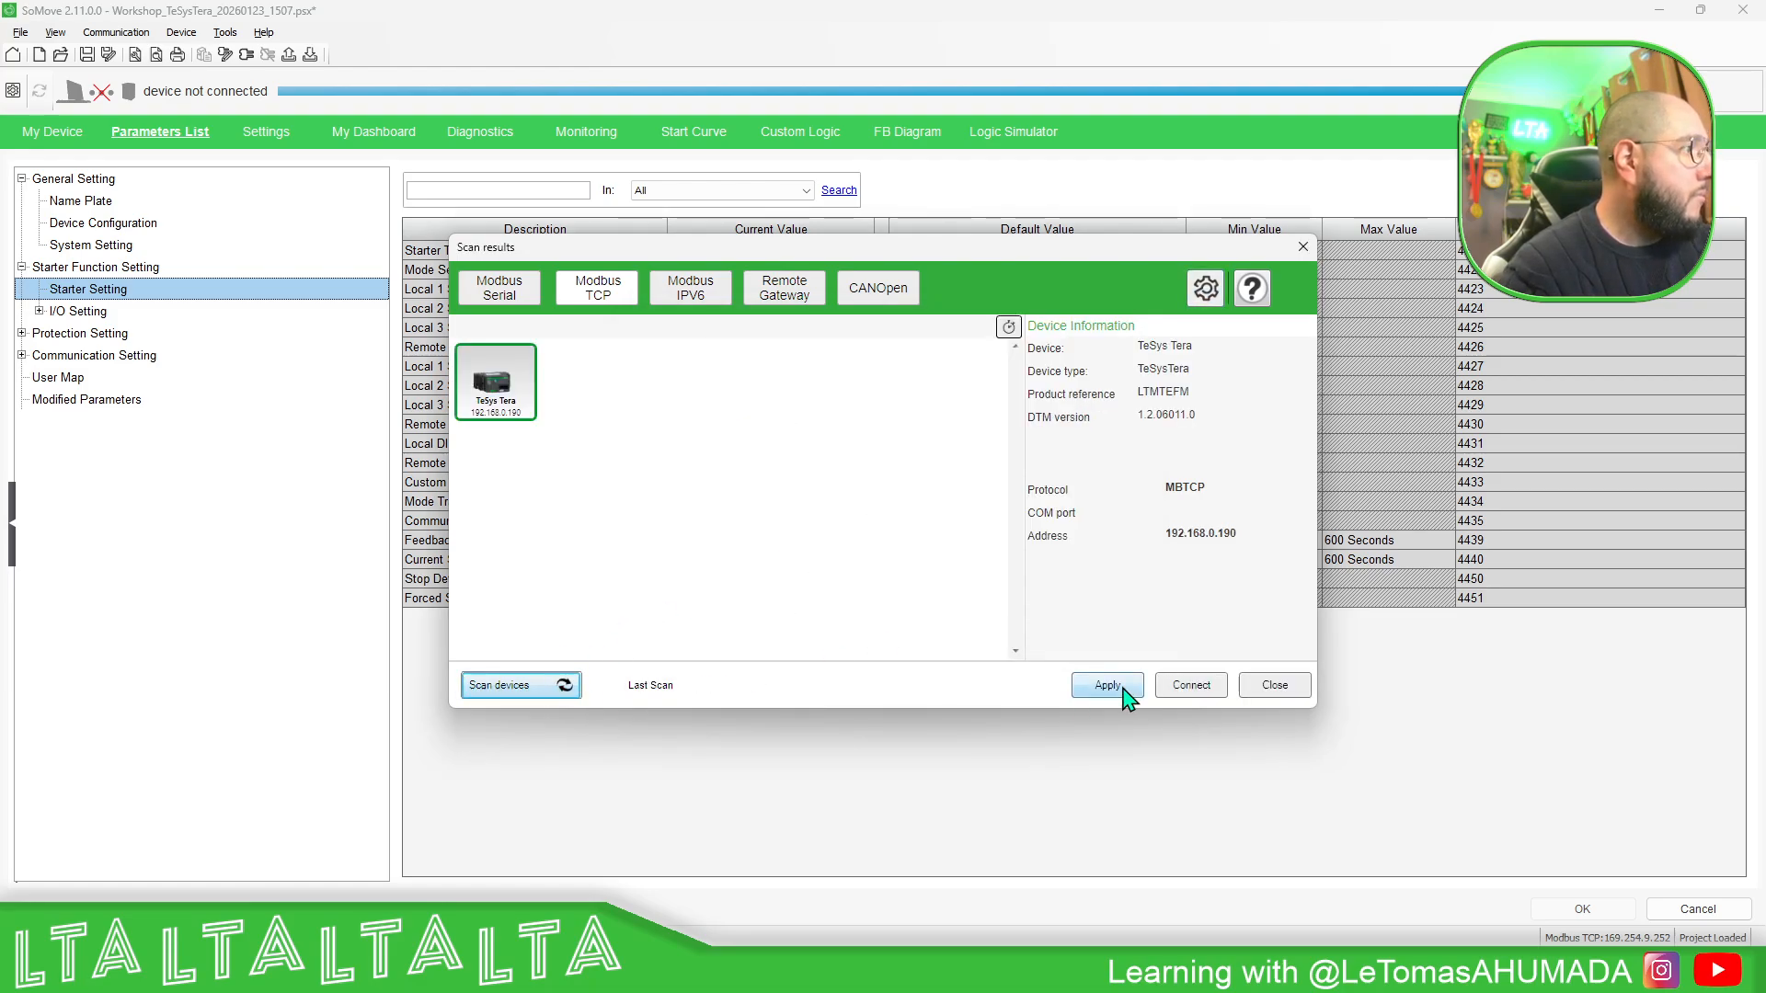
{"action": "left_click", "coordinate": [1109, 686]}
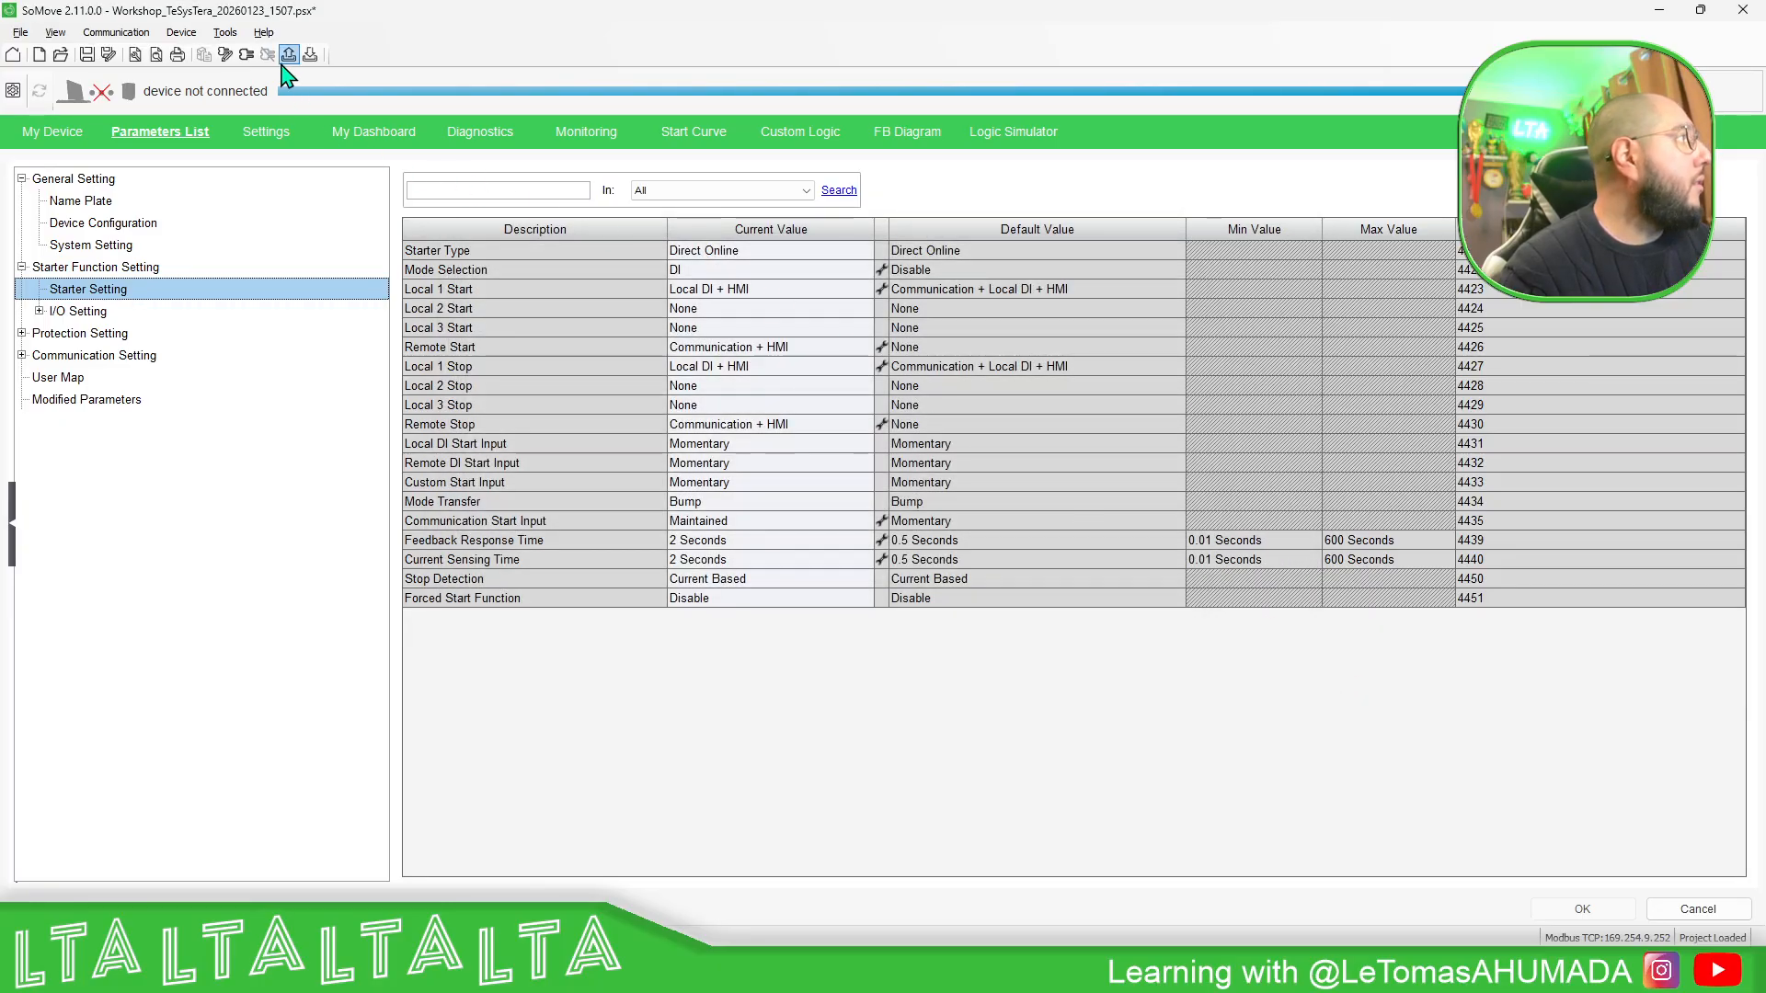
- Load from the device and connect at 192.168.0.190, logging in as Administrator with the account password
{"action": "left_click", "coordinate": [247, 55]}
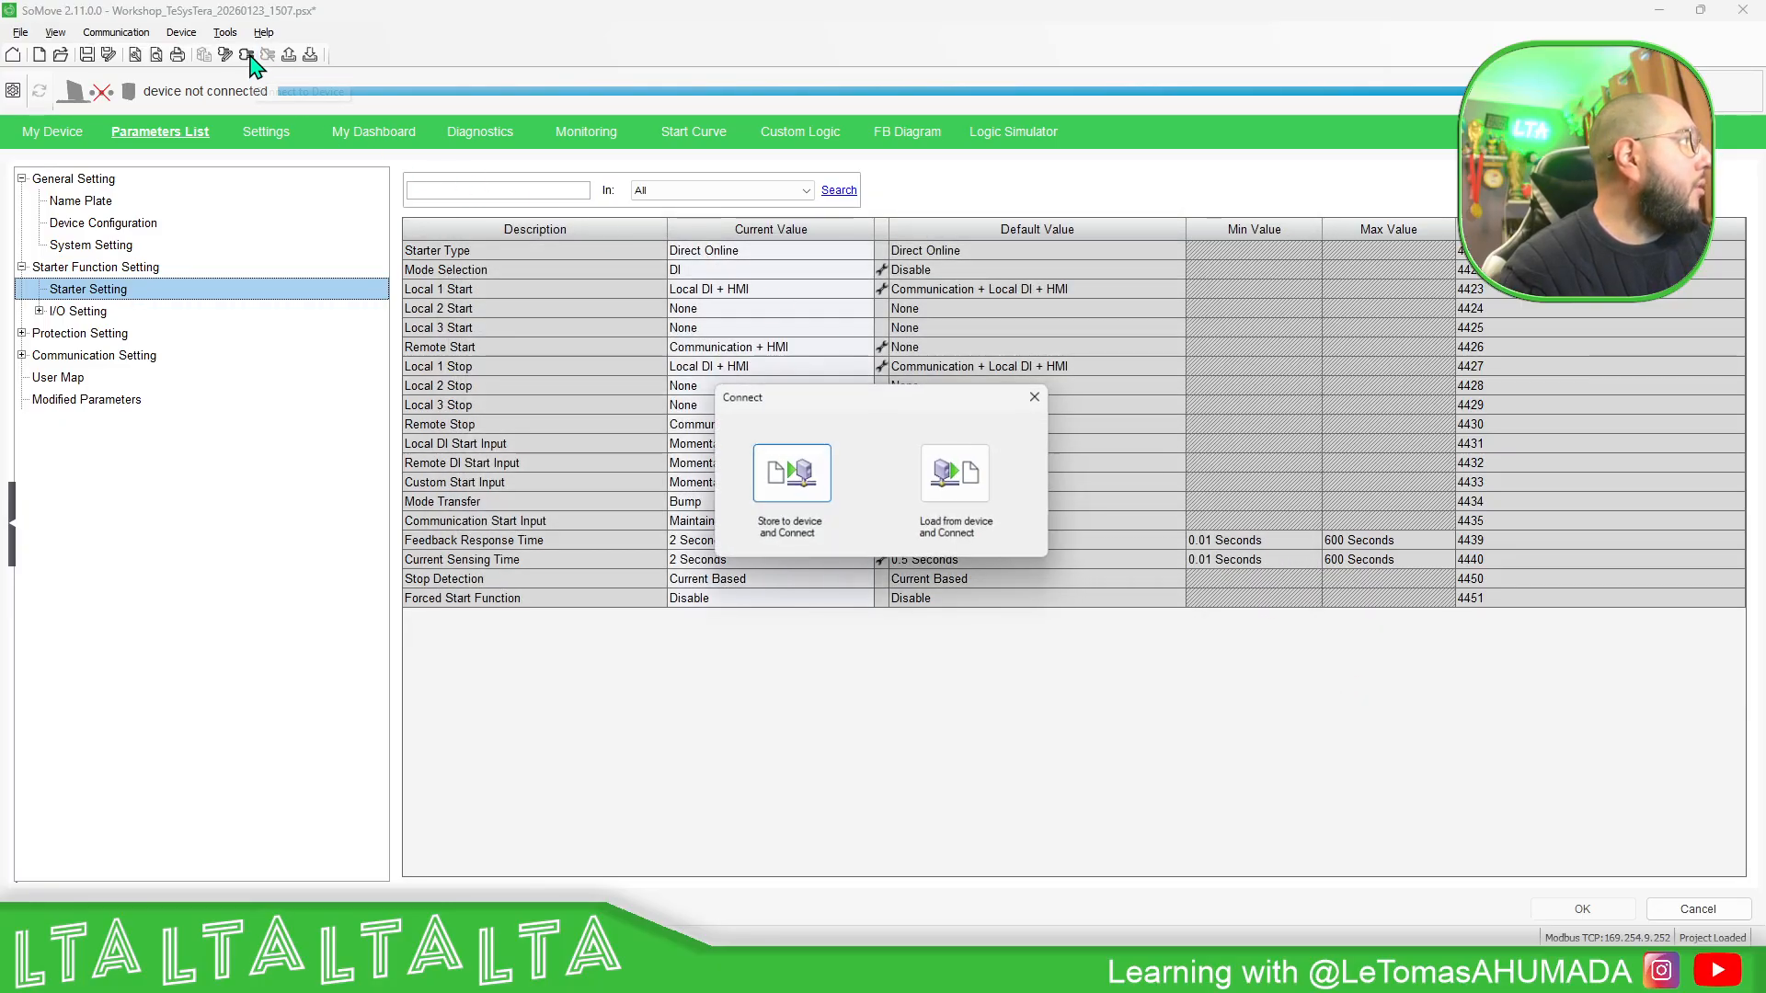
{"action": "left_click", "coordinate": [961, 474]}
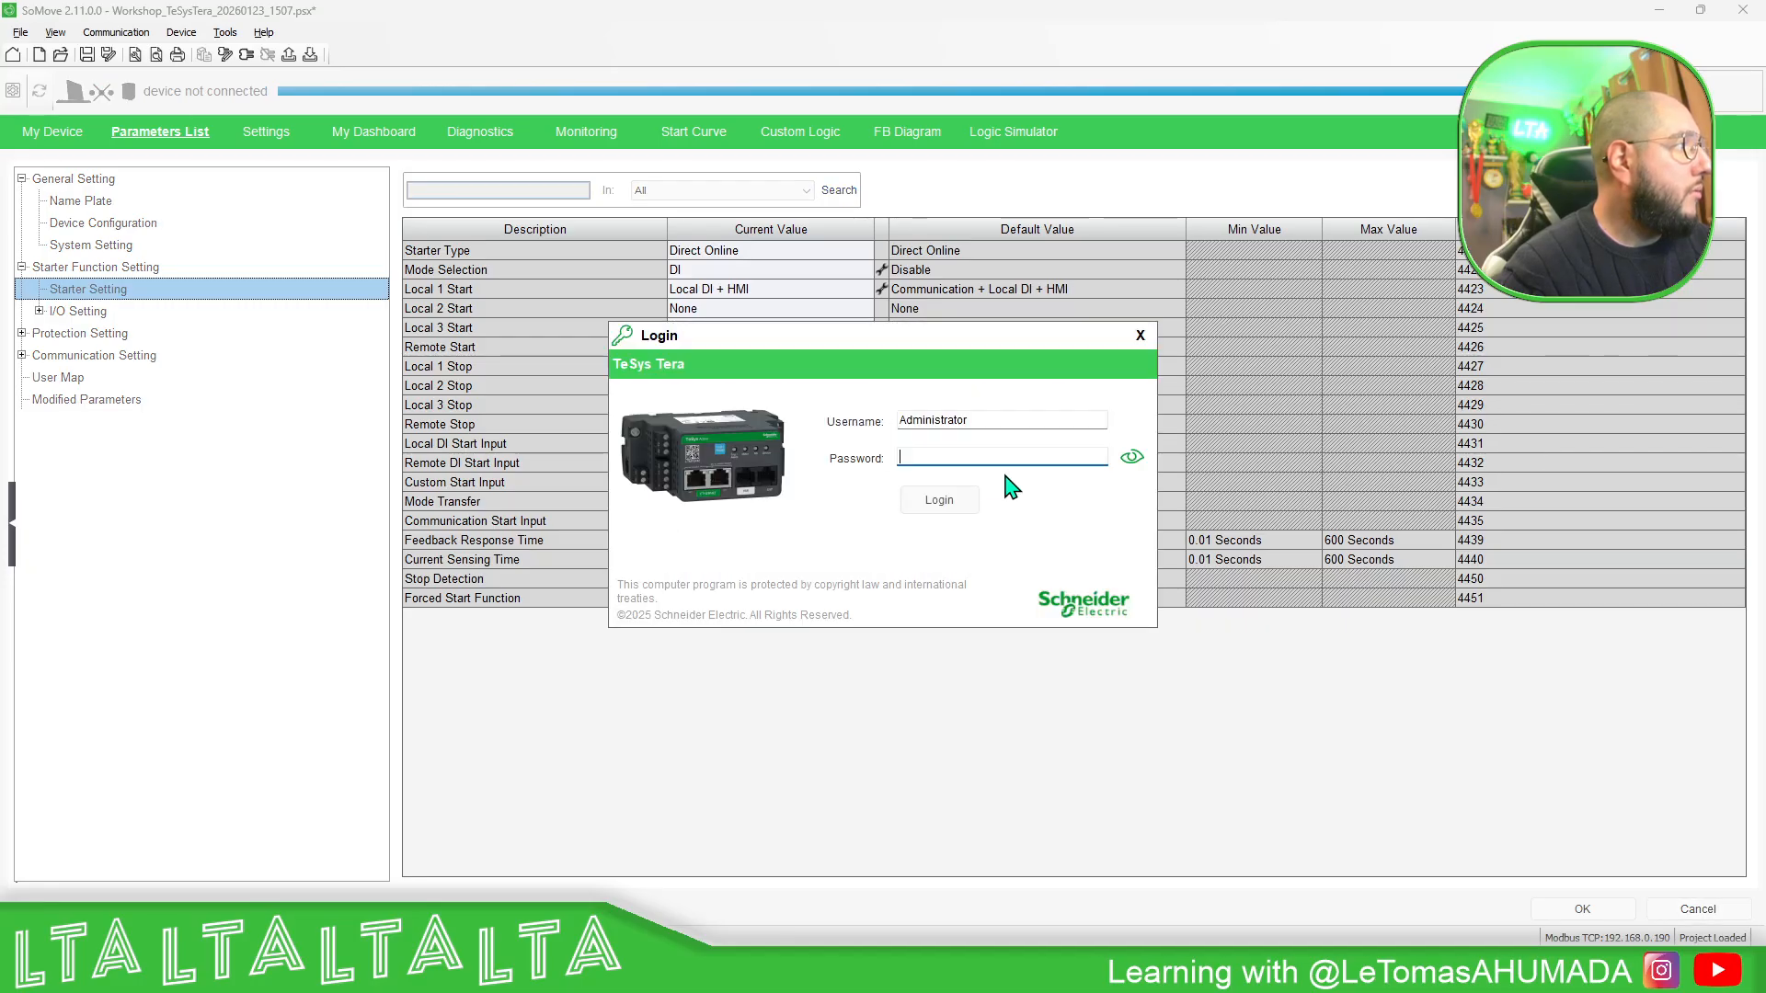
{"action": "type", "text": "•••••••••"}
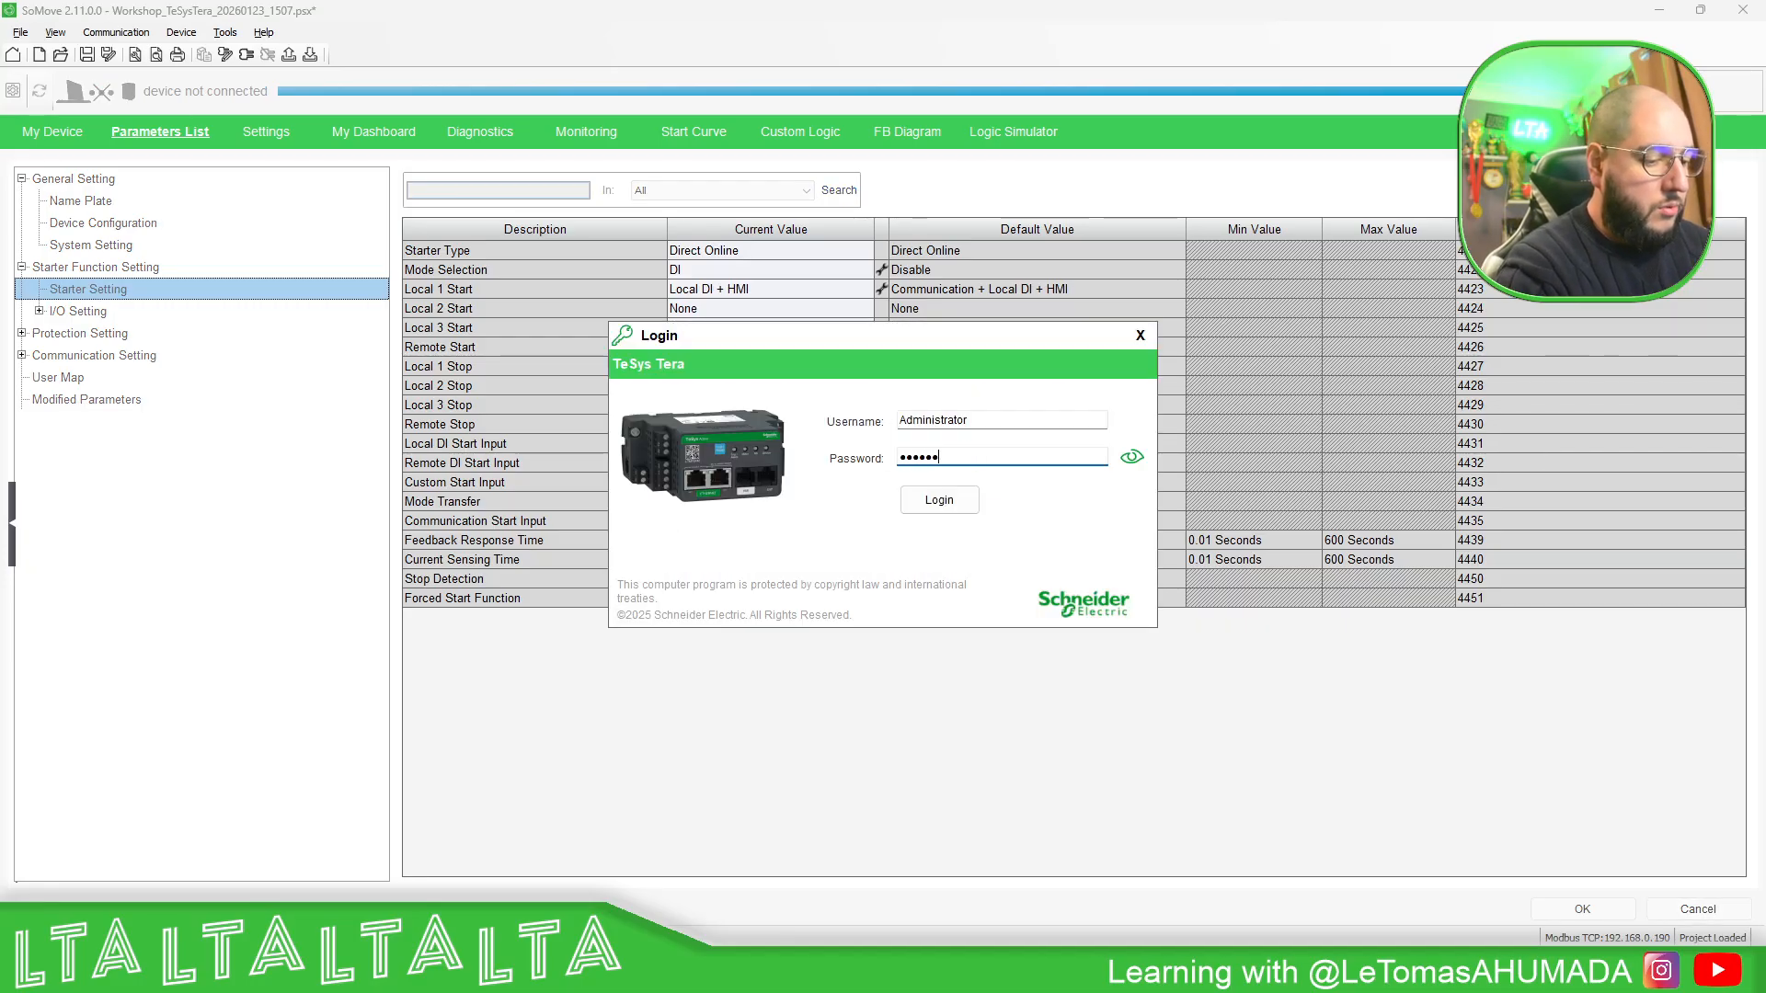
{"action": "type", "text": "•••"}
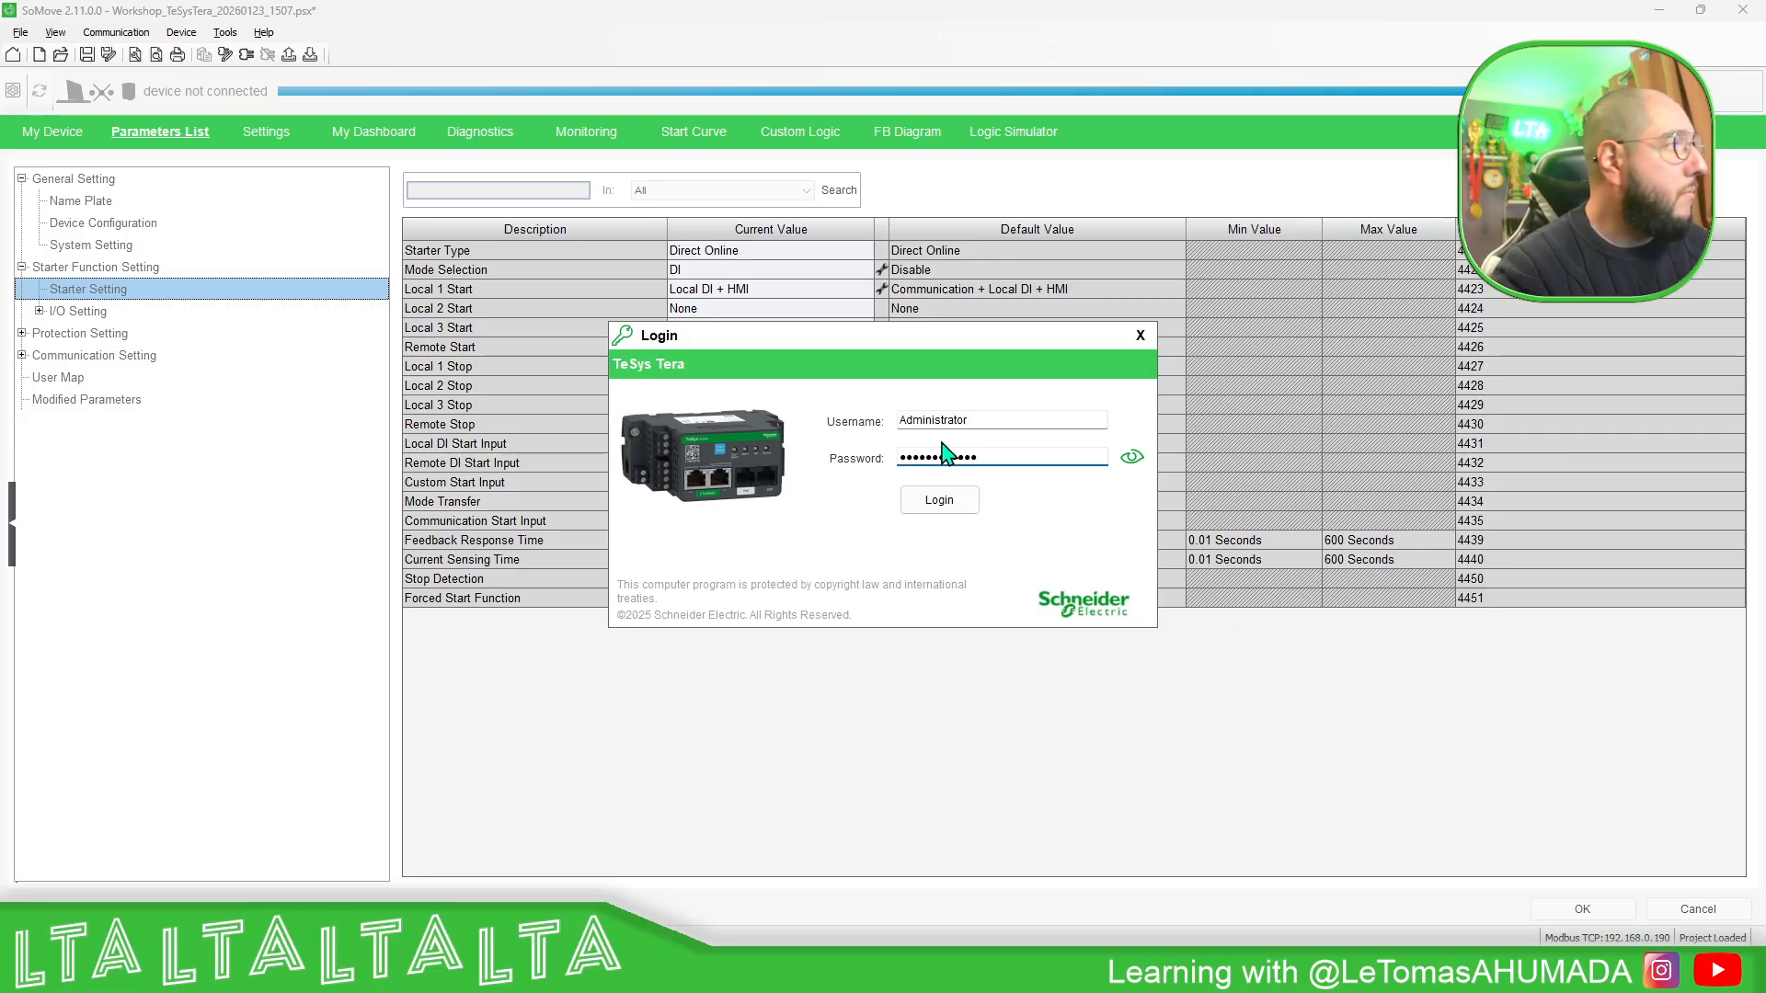
{"action": "left_click", "coordinate": [960, 502]}
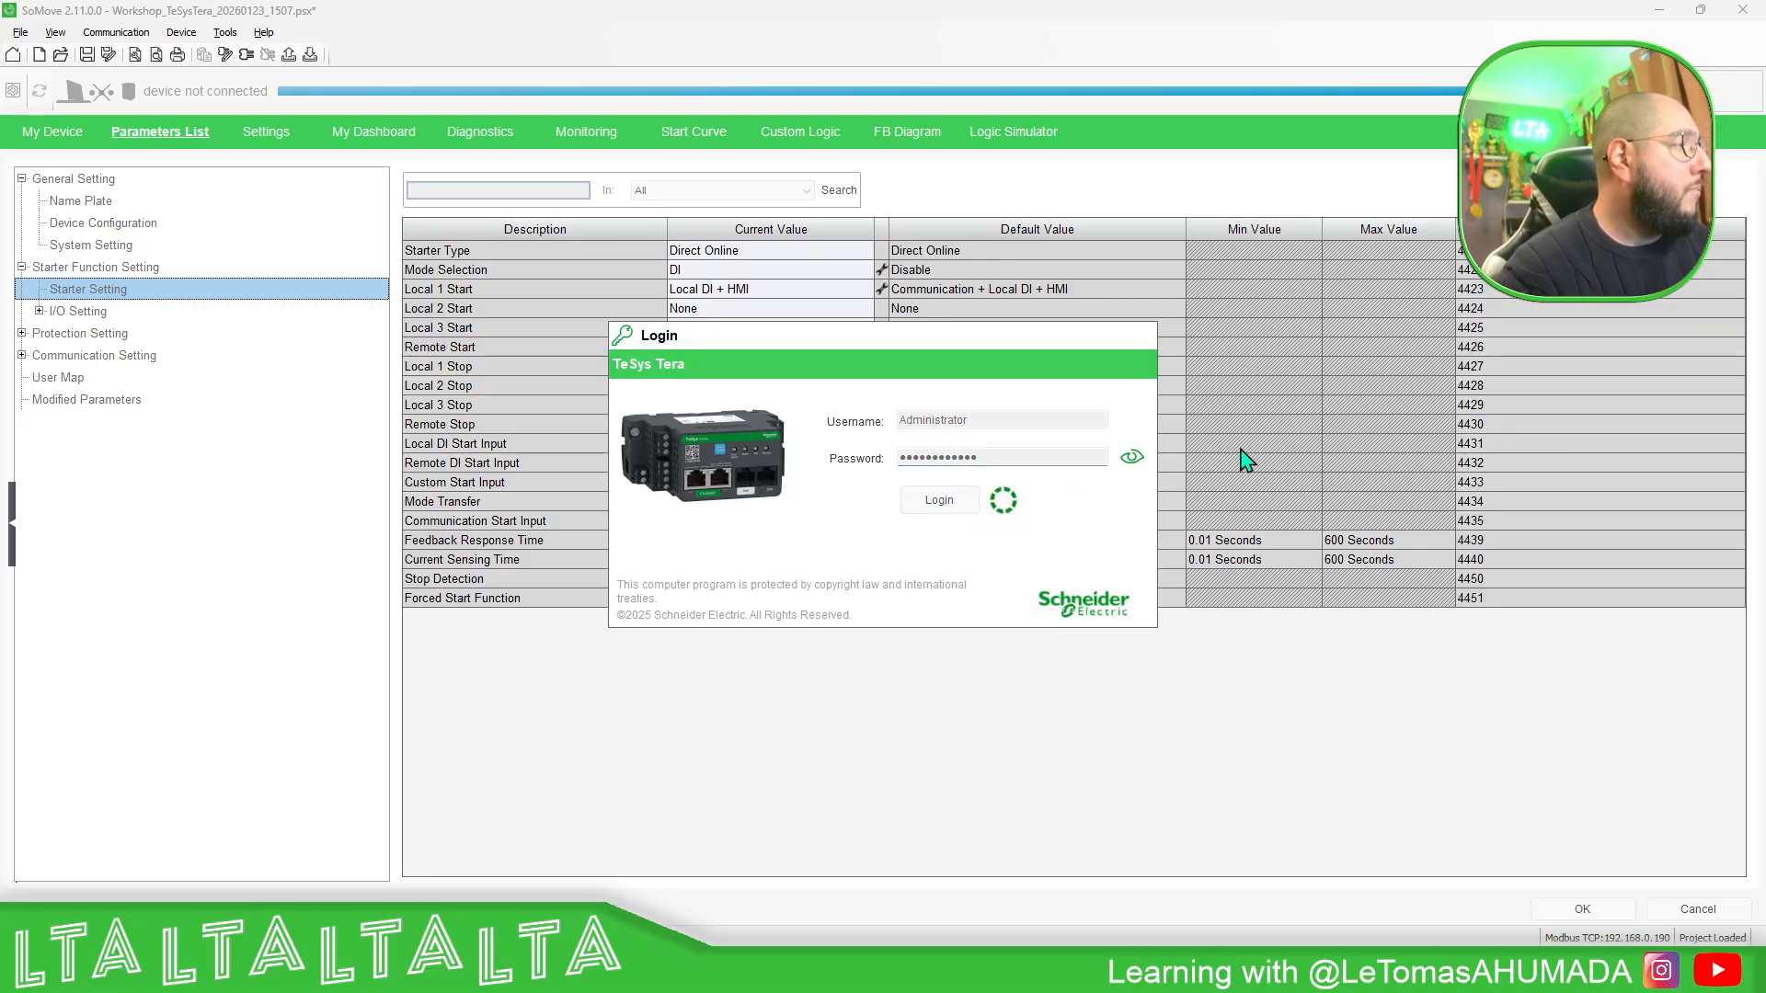
{"action": "left_click", "coordinate": [1131, 458]}
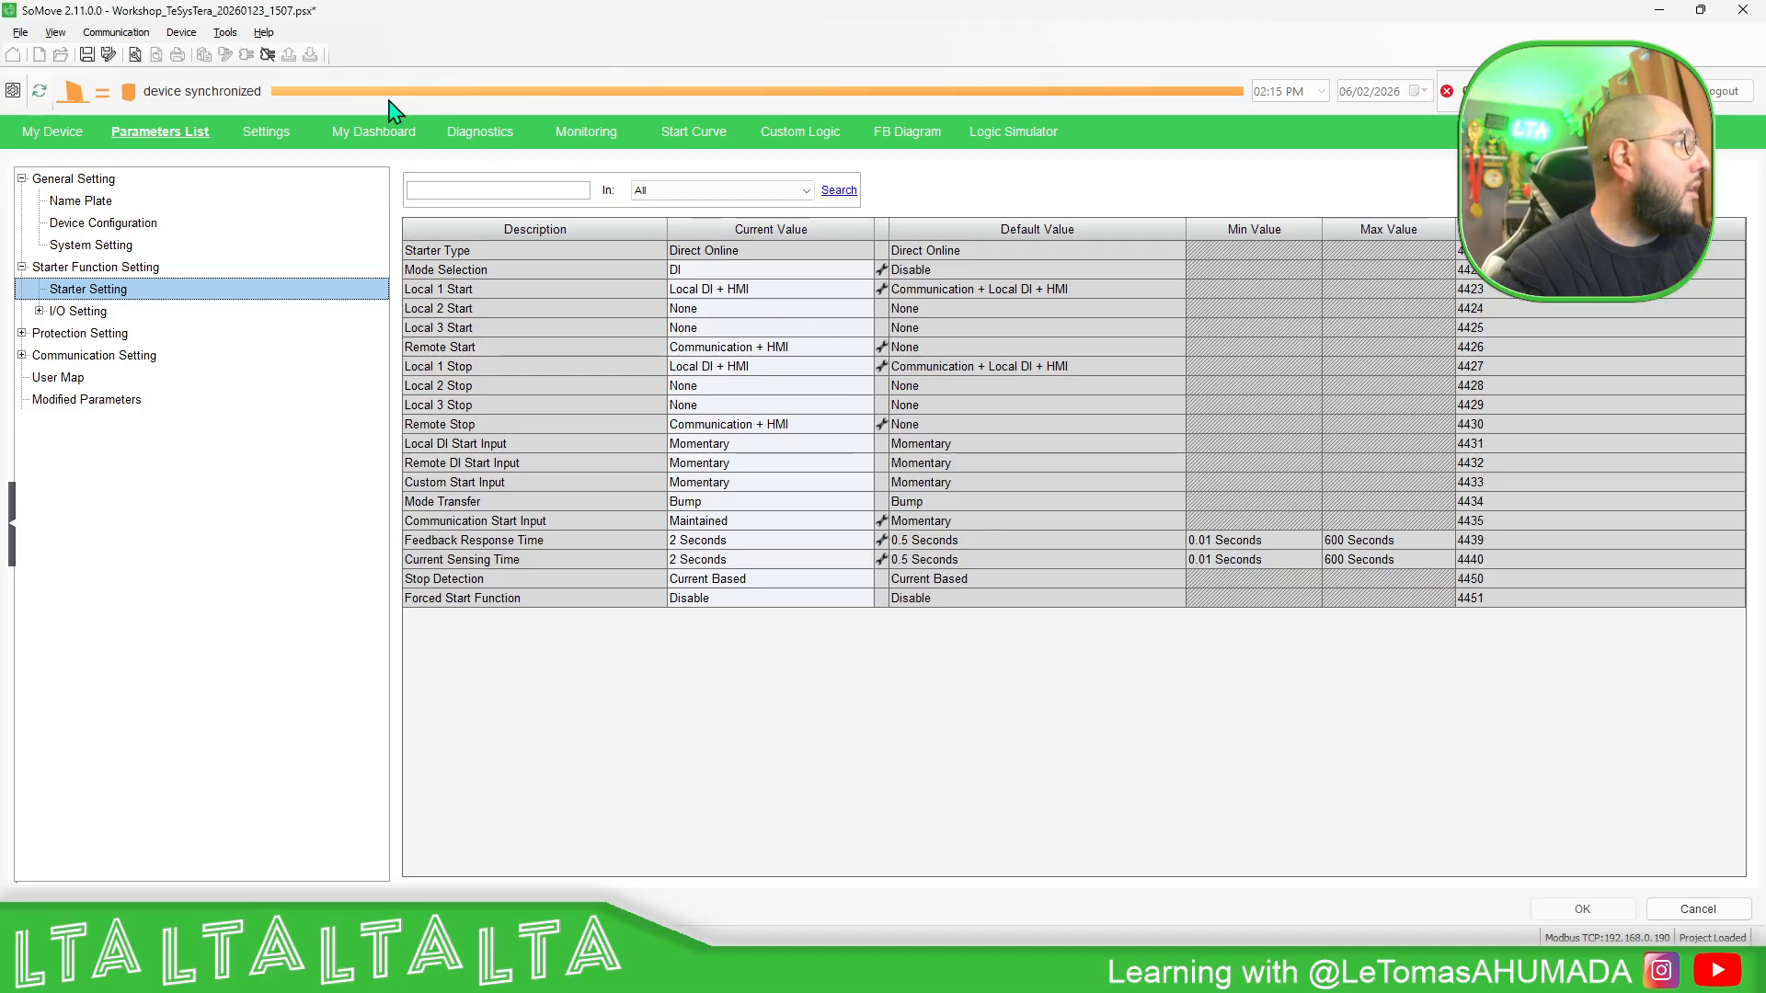
- Review the connected device's live values in My Dashboard and its Motor Status in Diagnostics
{"action": "left_click", "coordinate": [368, 135]}
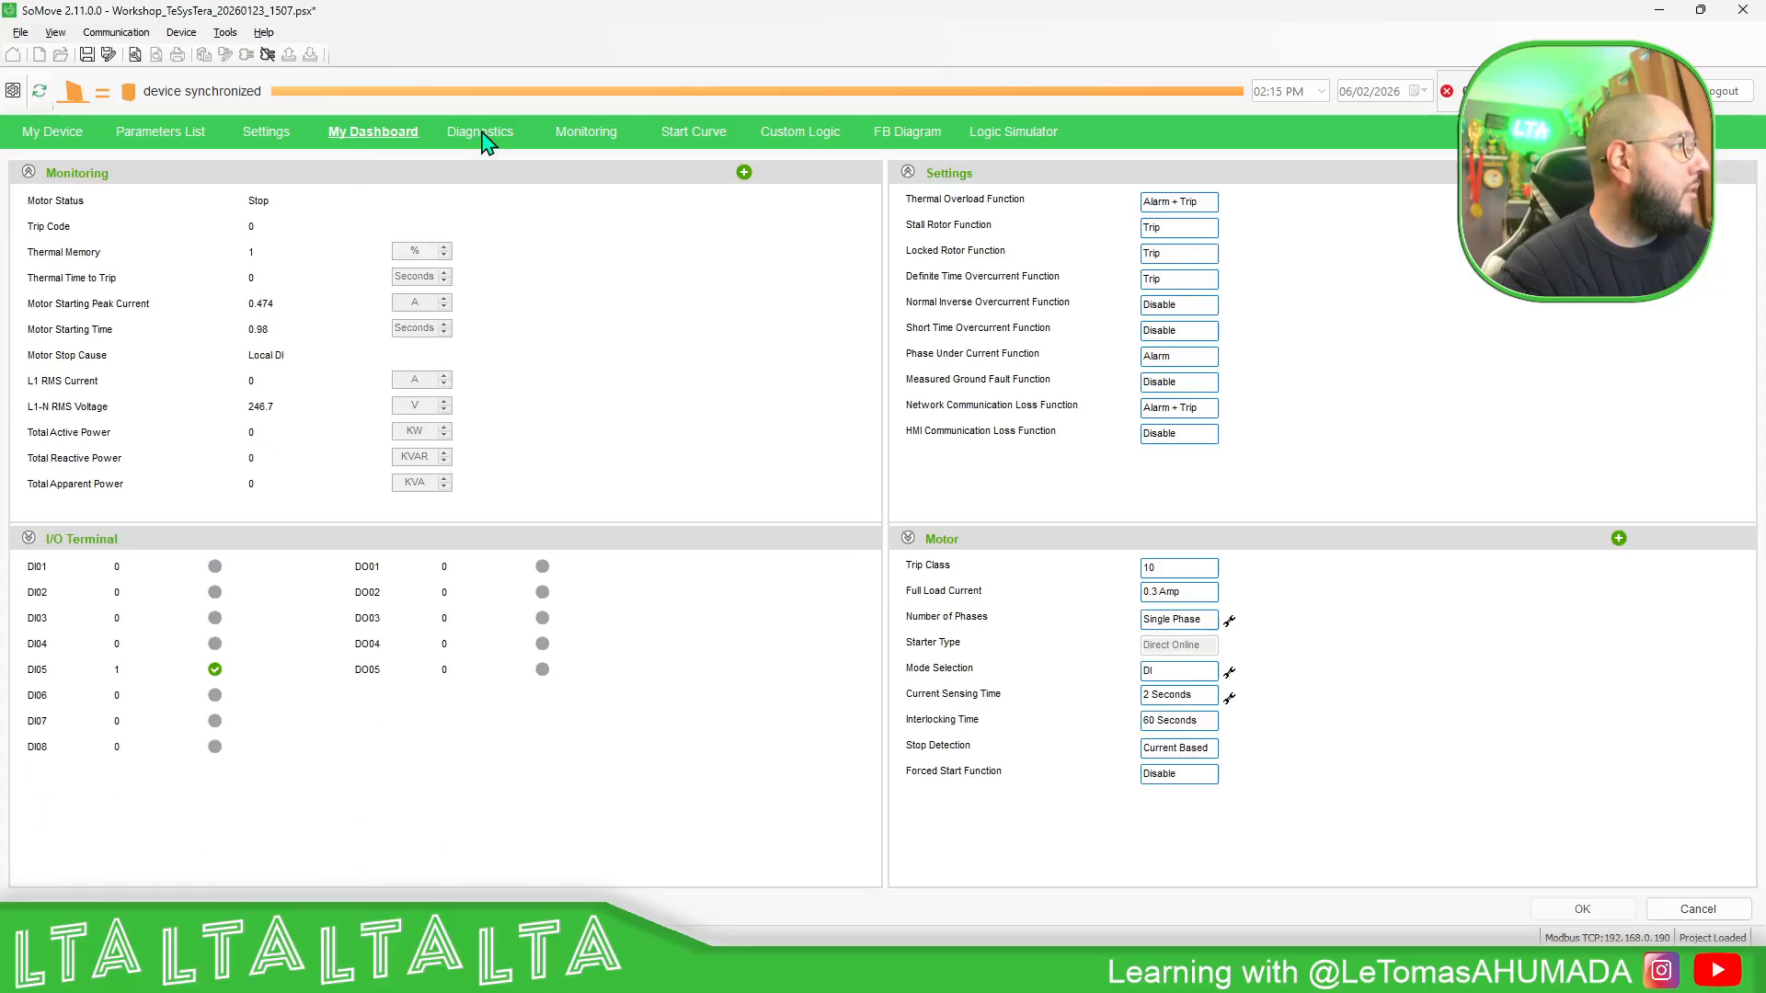
{"action": "left_click", "coordinate": [480, 133]}
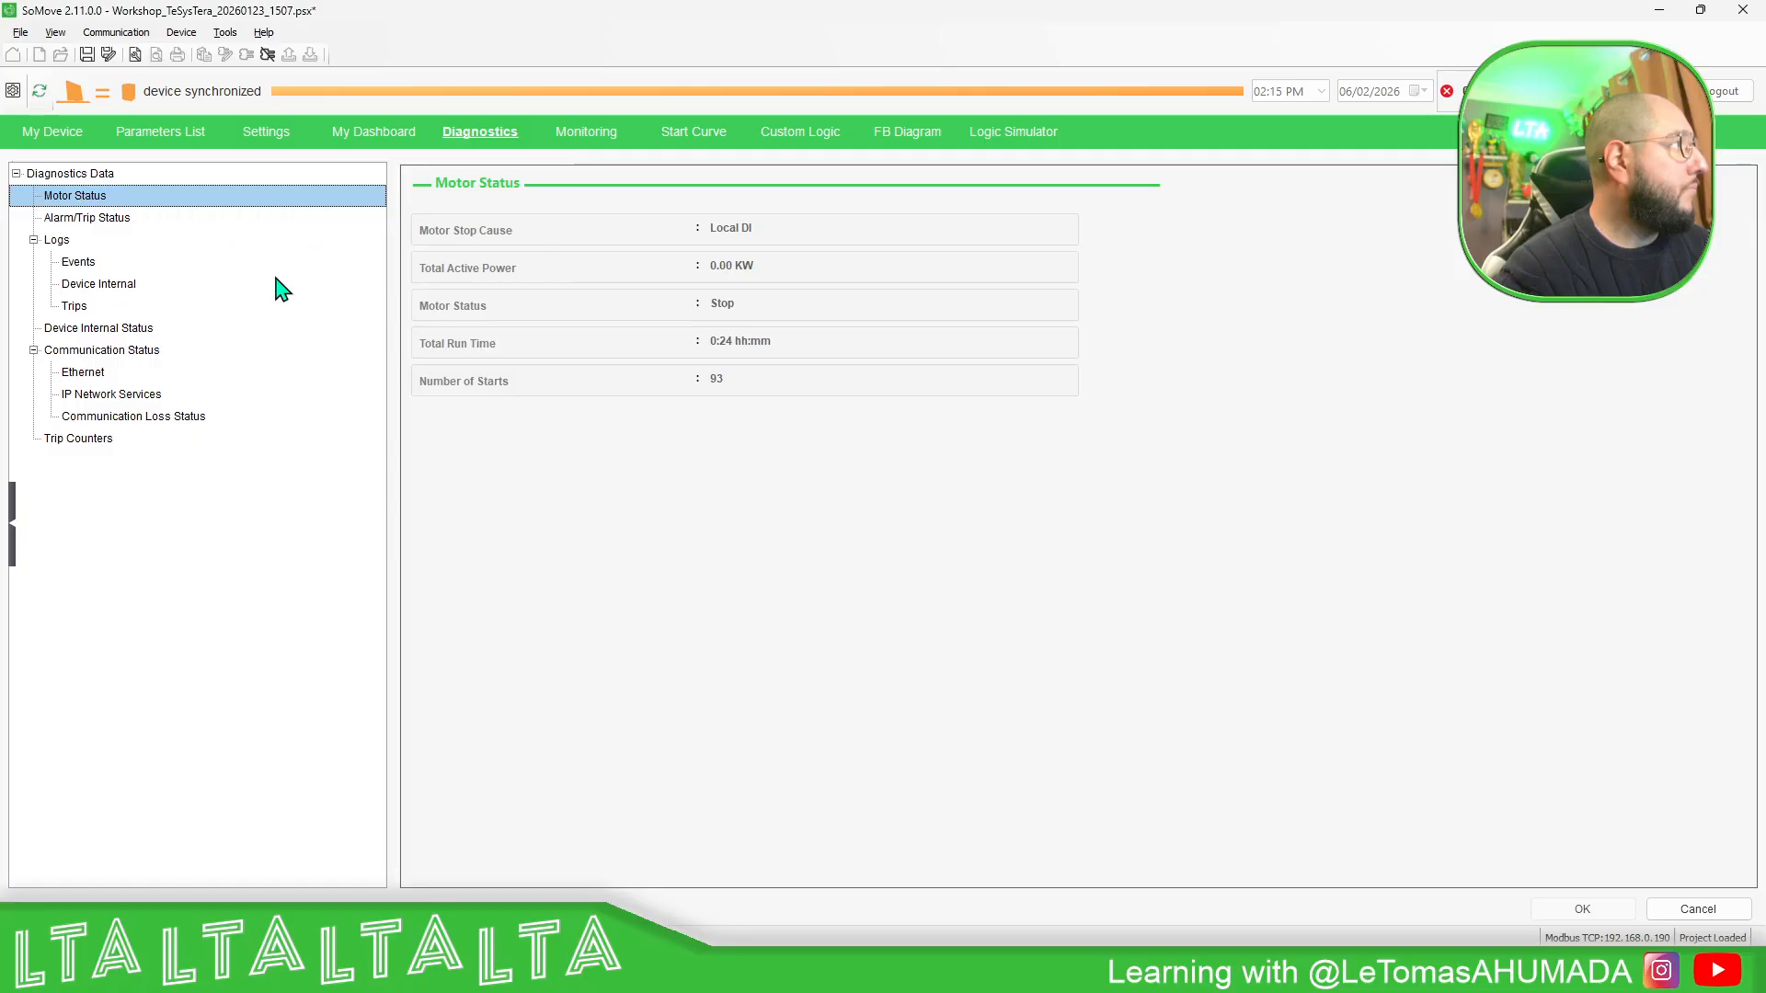